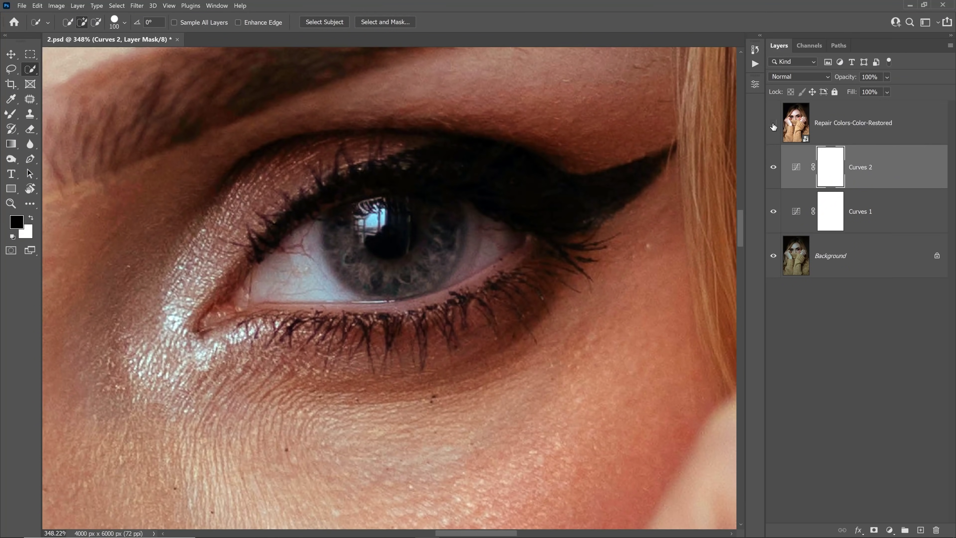
left_click(773, 124)
- Toggle the Repair Colors-Color-Restored layer off and on to compare it with the Curves correction
left_click(774, 124)
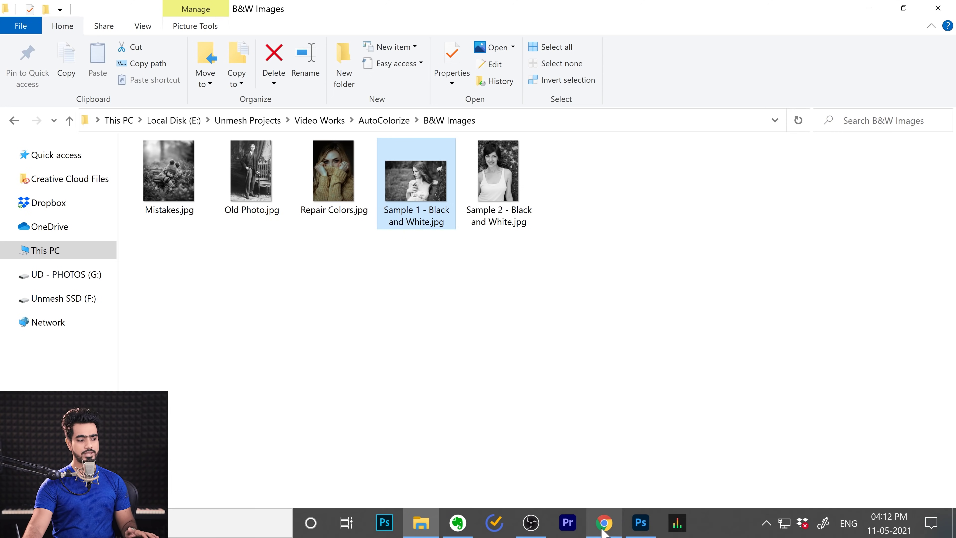
- Go to MyHeritage's Photos > Colorize photos page in Chrome
left_click(456, 527)
mouse_move(534, 112)
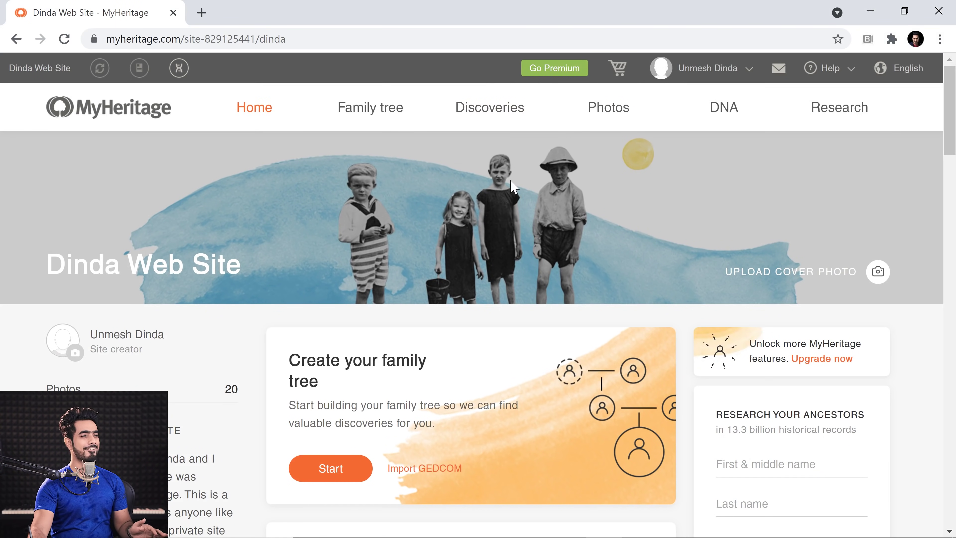
mouse_move(607, 114)
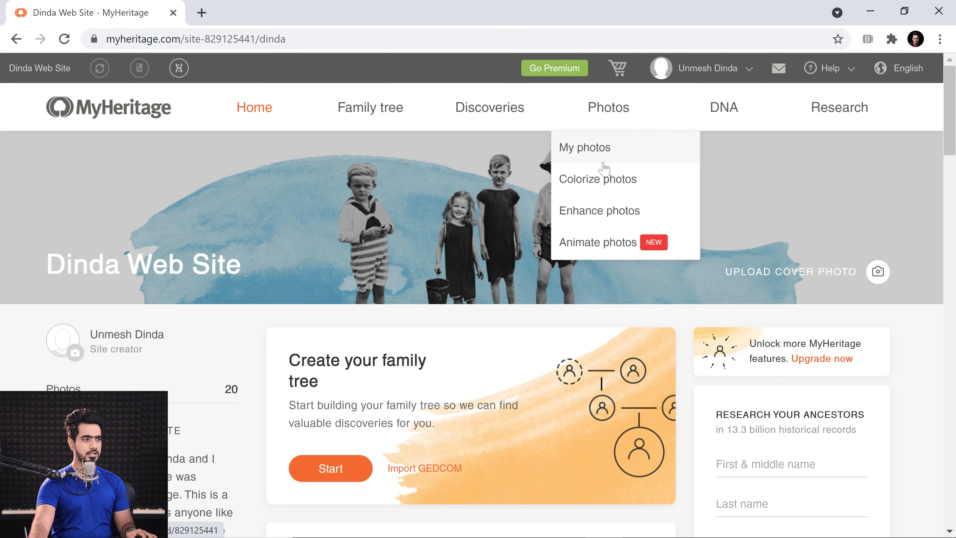
left_click(607, 179)
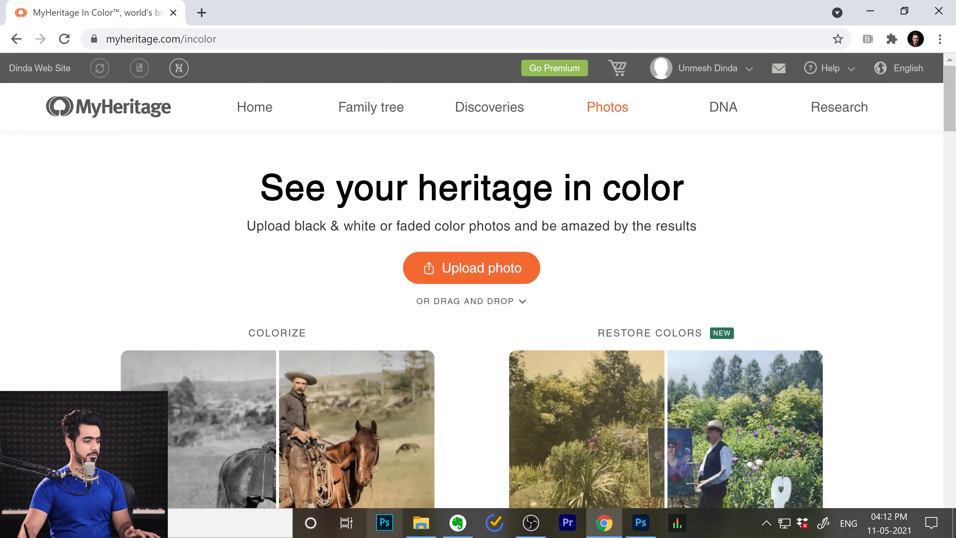
- Preview Sample 1 - Black and White.jpg from the B&W Images folder, then close it
left_click(425, 529)
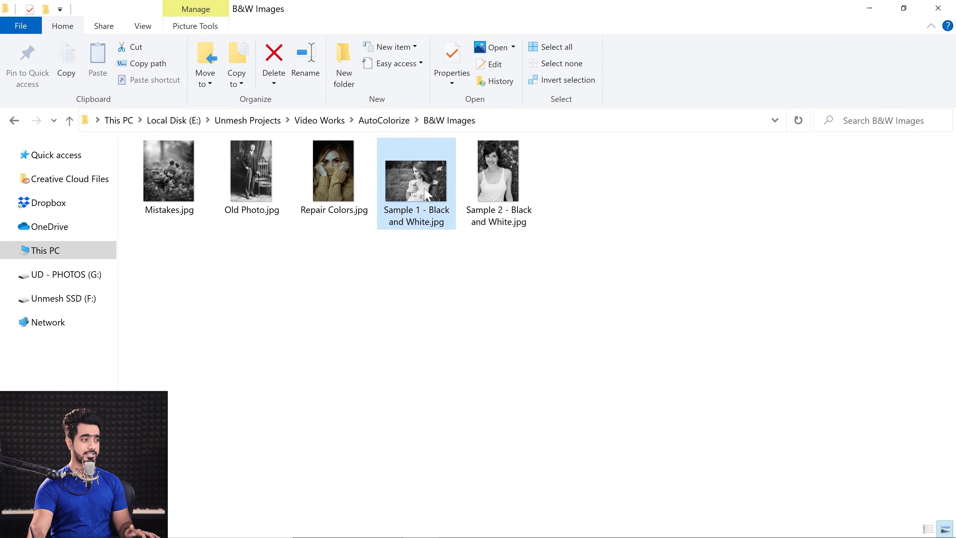
double_click(418, 186)
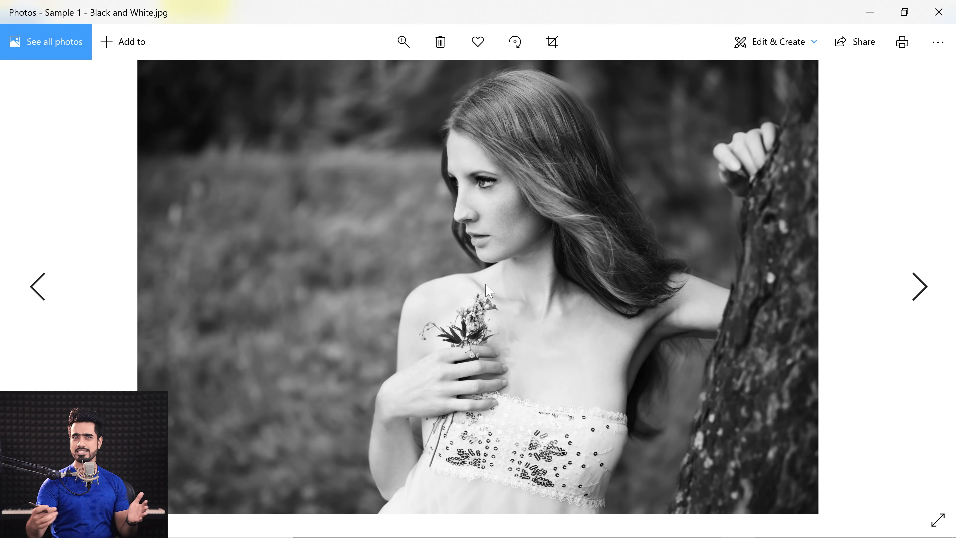
left_click(938, 12)
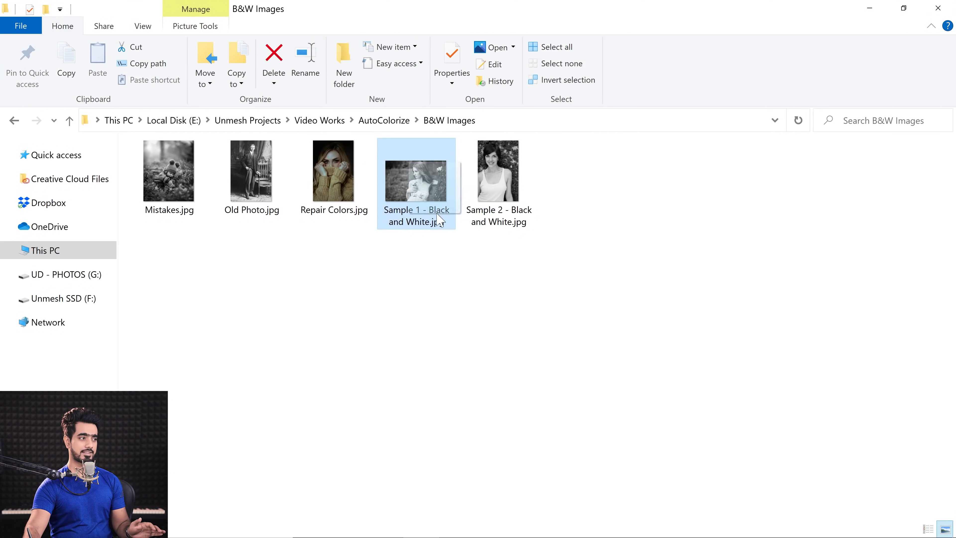
- Upload Sample 1 to MyHeritage and compare the colorized result using the before/after slider
left_click_drag(542, 527, 589, 415)
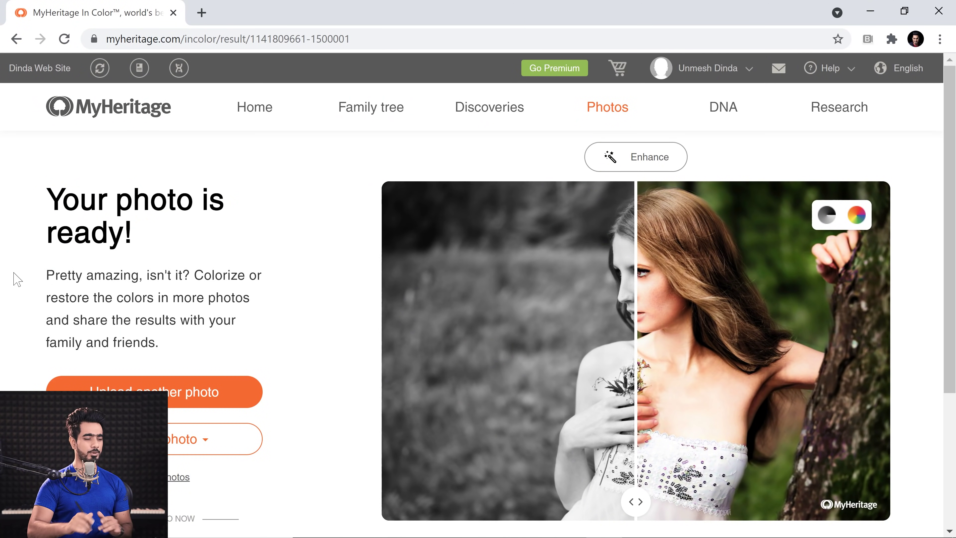
left_click_drag(635, 502, 882, 489)
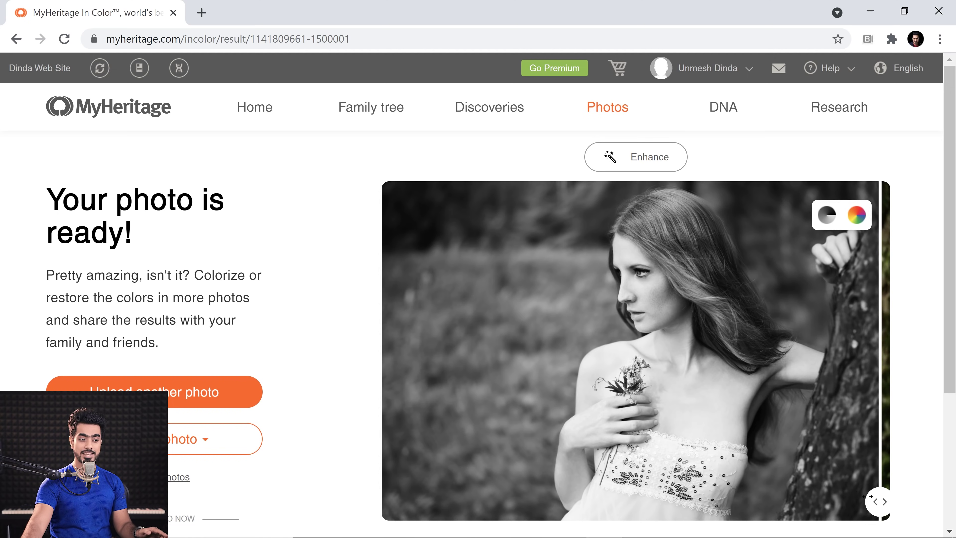
left_click_drag(877, 501, 418, 502)
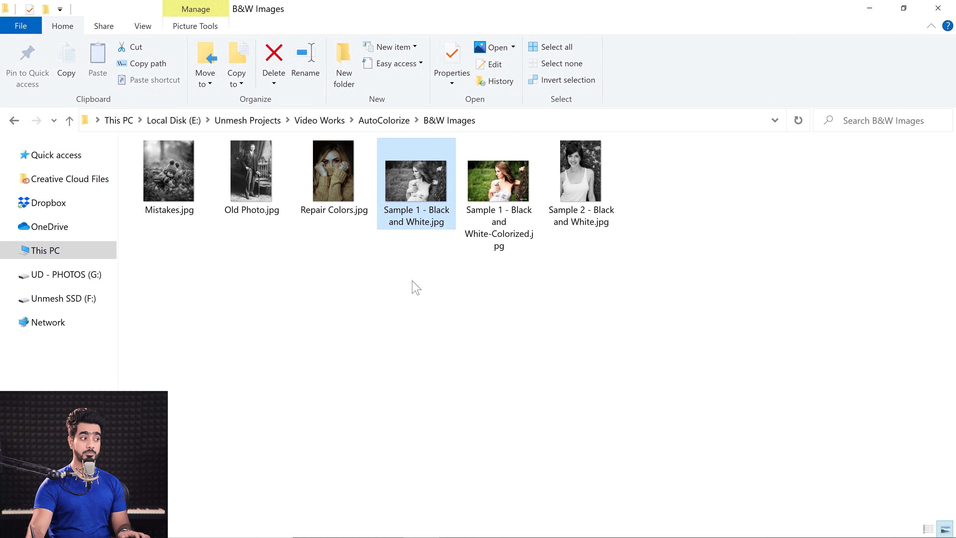
- Open both the original and colorized Sample 1 photos in Photoshop
left_click_drag(407, 290, 515, 200)
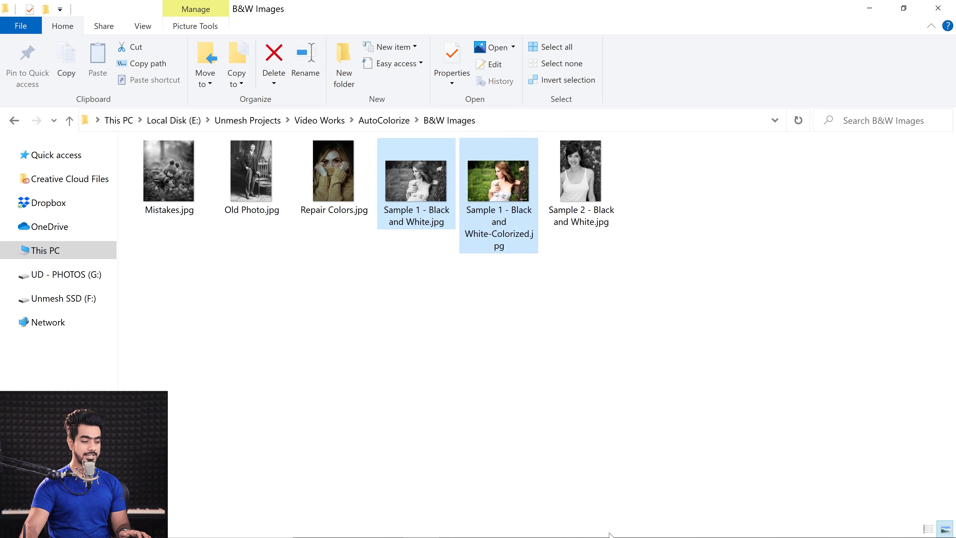
left_click_drag(519, 233, 423, 387)
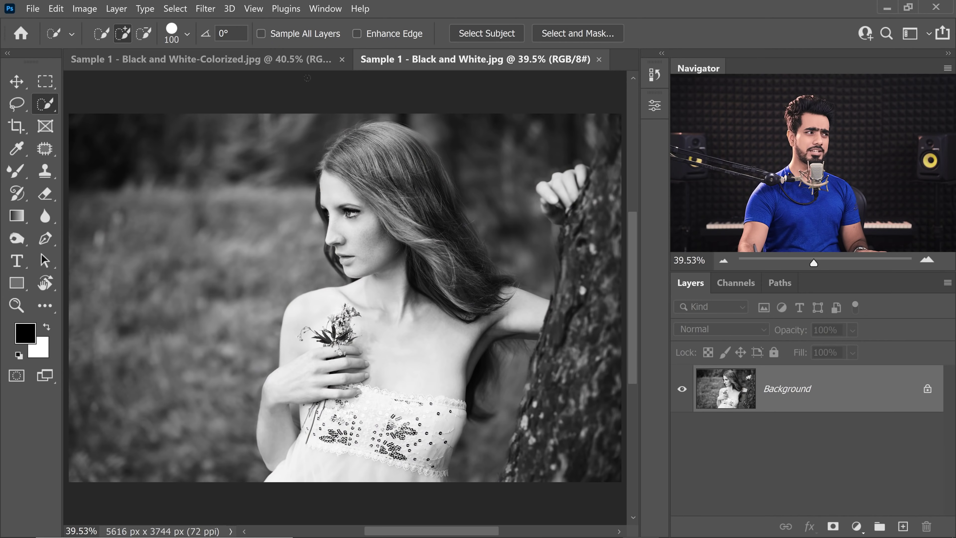
left_click(301, 60)
left_click(463, 59)
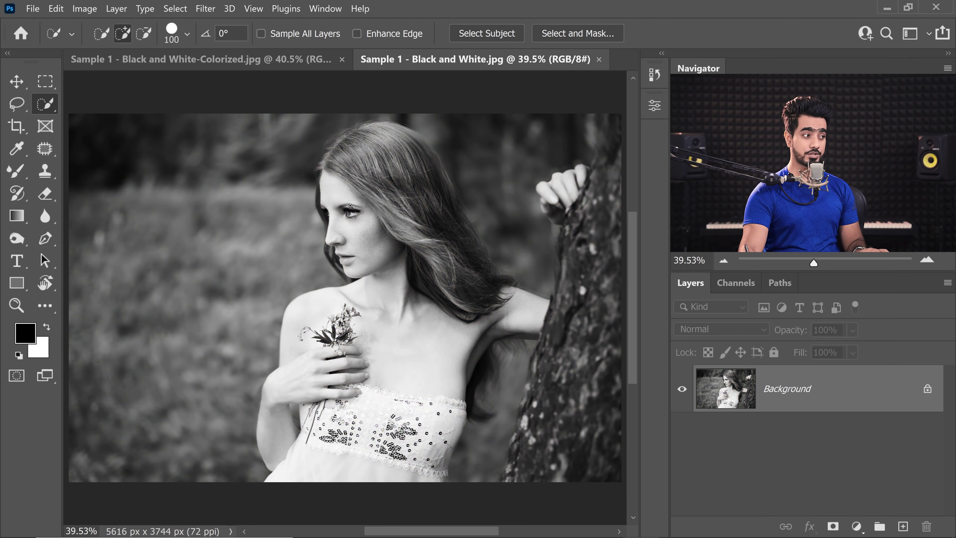
- Zoom into the eye, flipping between the colorized and black-and-white tabs, then fit to screen
scroll(349, 206, "up", 10)
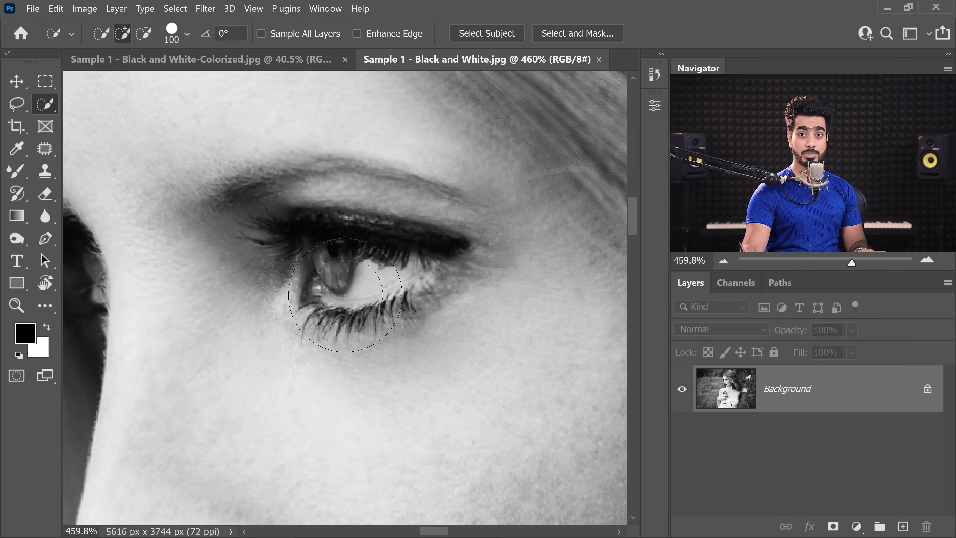
left_click(196, 59)
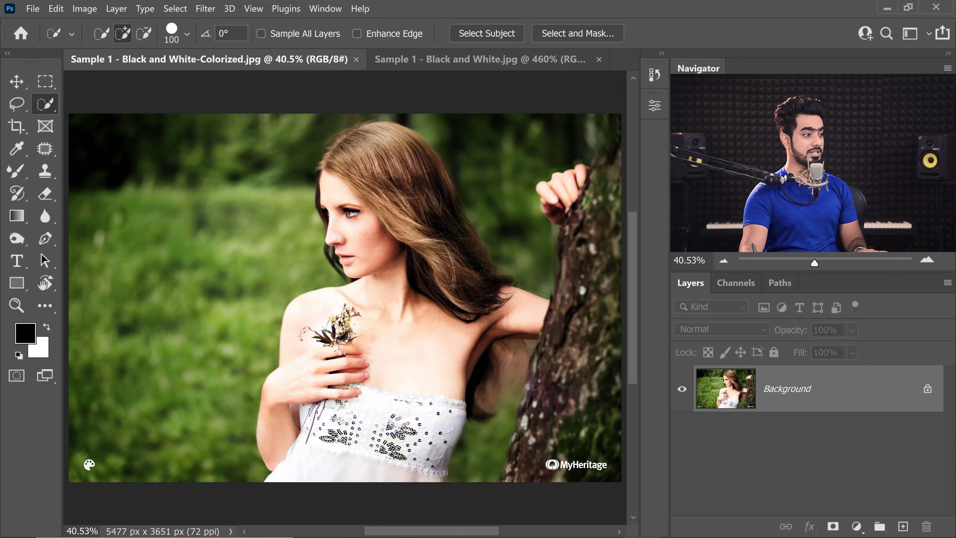
scroll(354, 208, "up", 12)
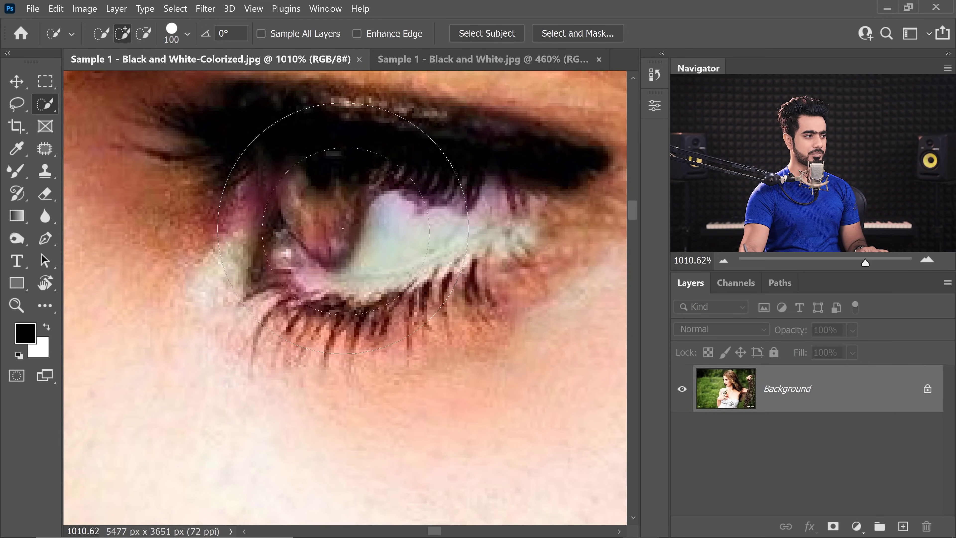
left_click(467, 60)
scroll(317, 237, "up", 4)
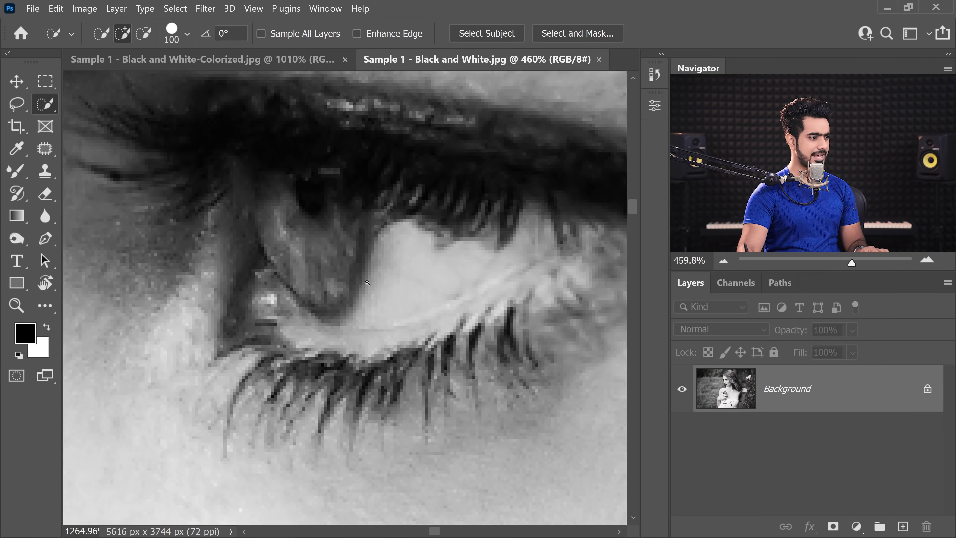
left_click(207, 63)
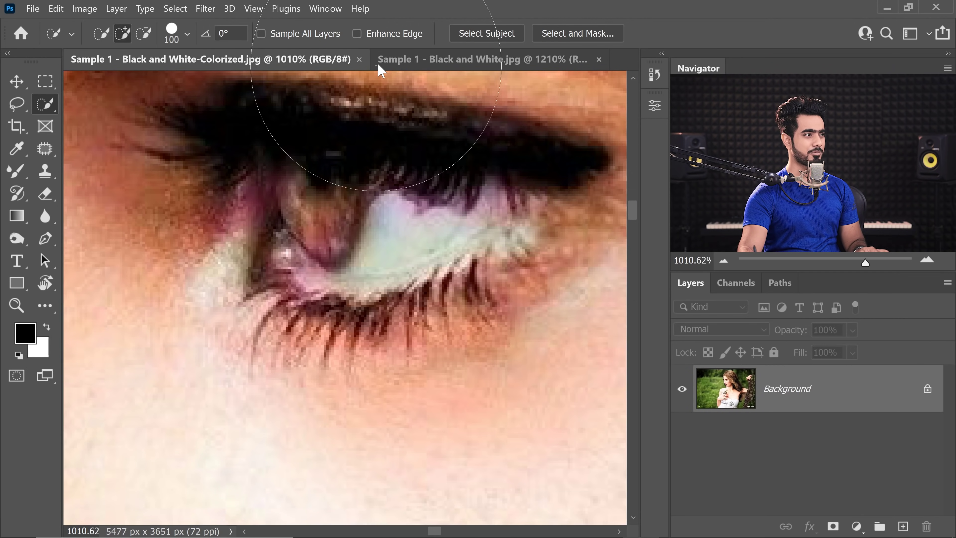
left_click(417, 62)
key("ctrl+0")
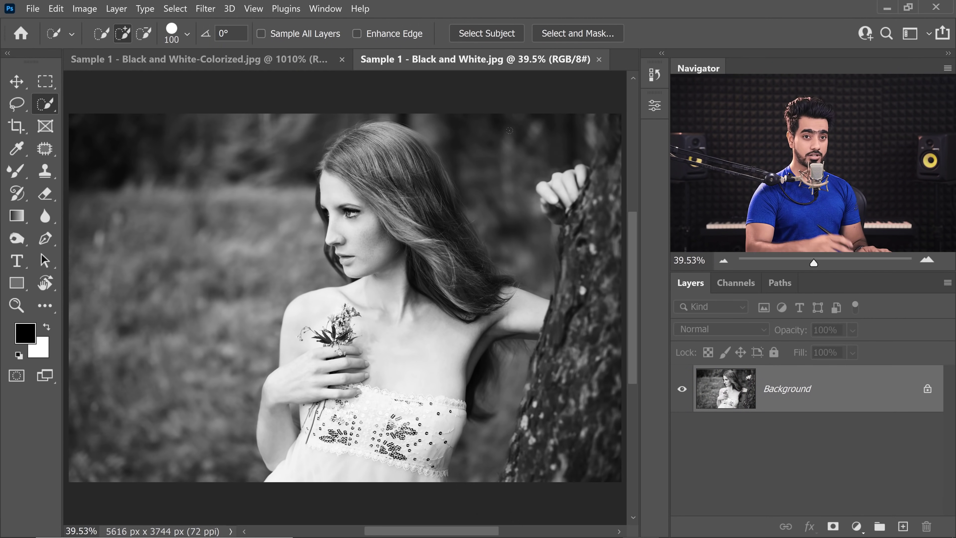
left_click(421, 525)
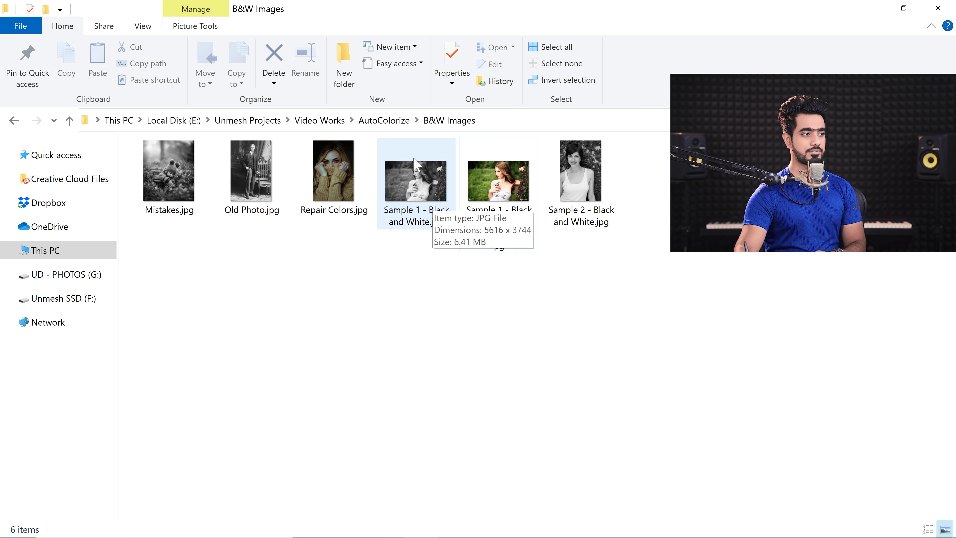
- Check the colorized Sample 1 file's dimensions (5477 x 3651) and drag it into Photoshop
left_click(494, 185)
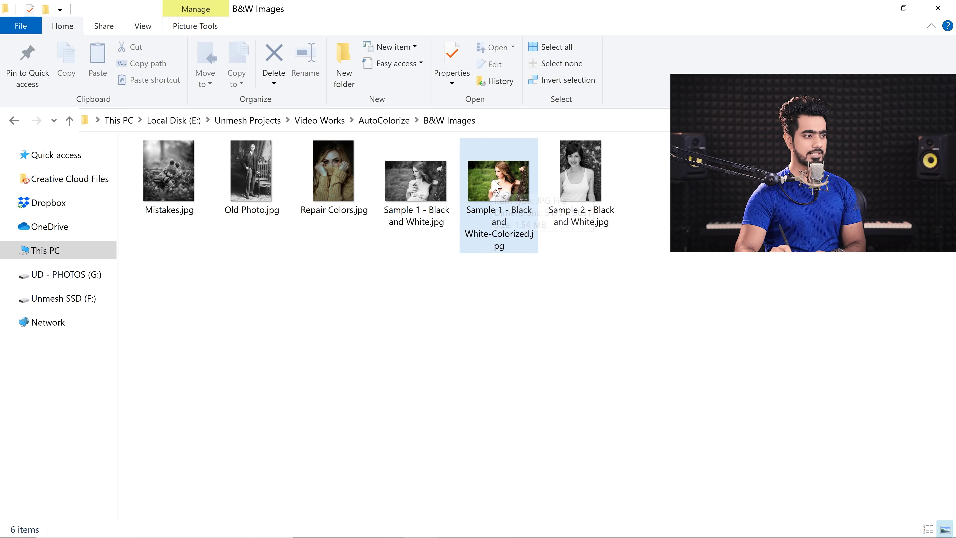
mouse_move(494, 186)
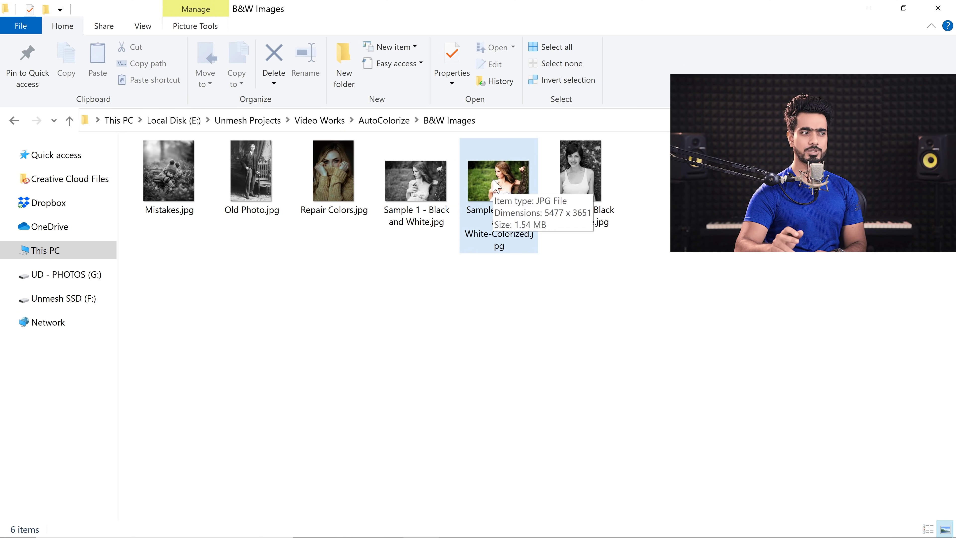
left_click_drag(484, 210, 355, 283)
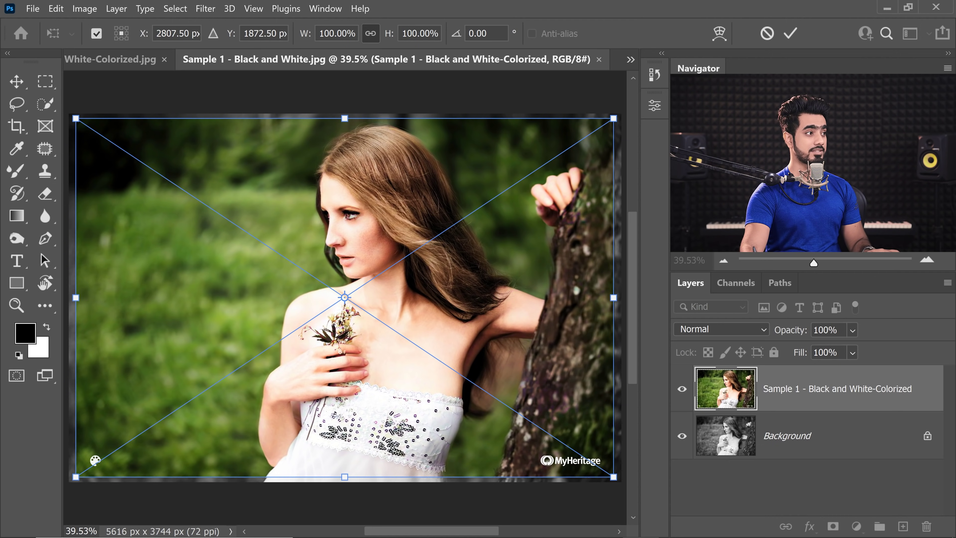
- Scale the placed colorized layer to 5616 px wide and commit the placement
type("56")
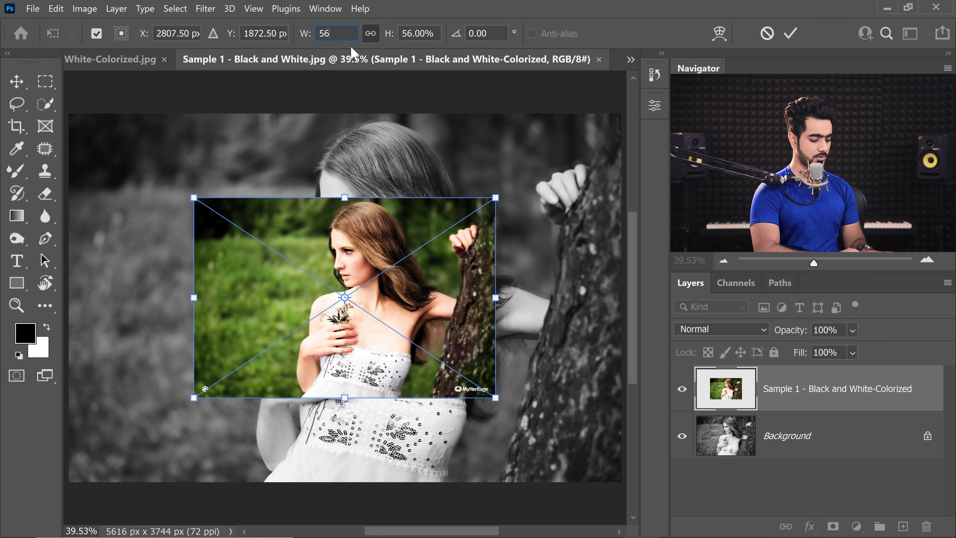
type("16px")
key("Return")
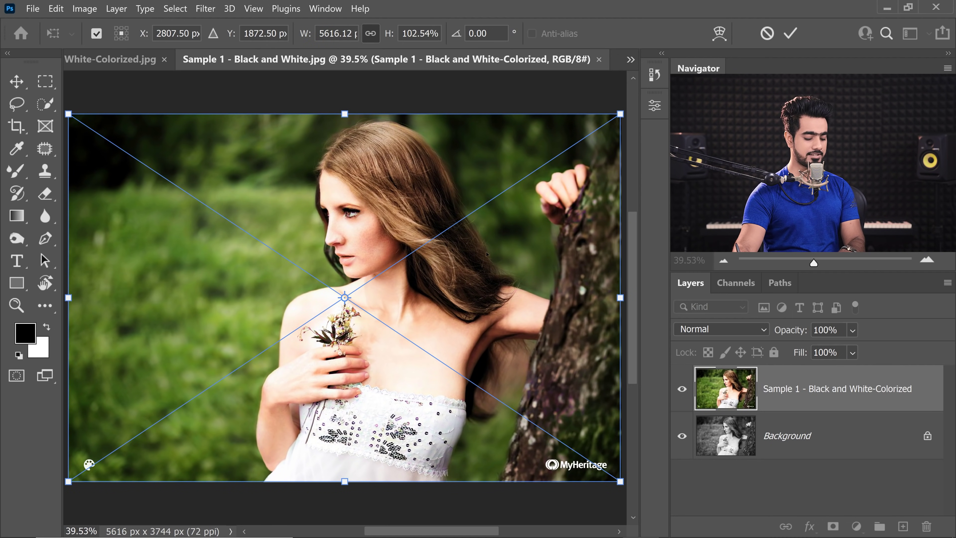
key("Return")
key("w")
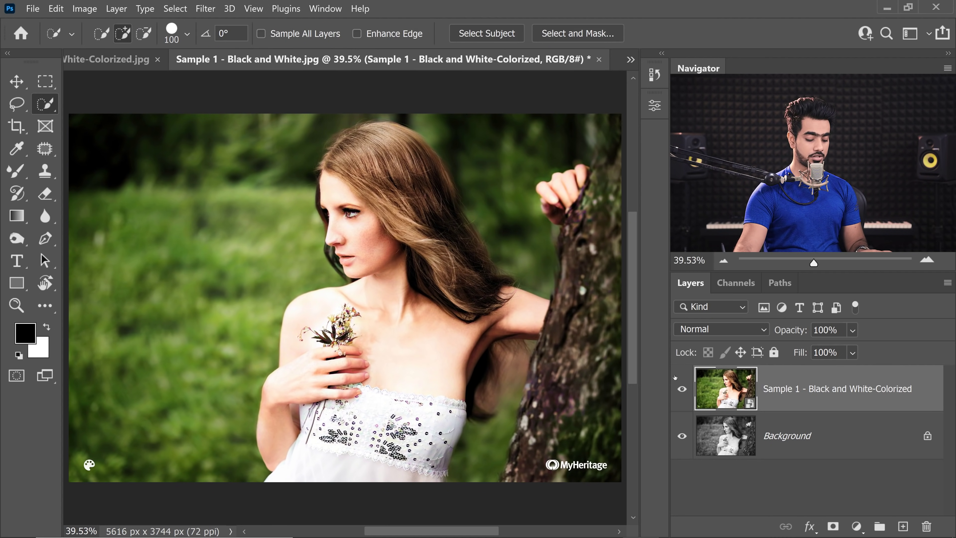
- Toggle the colorized layer's visibility while zooming in on the woman's eye
left_click(681, 389)
left_click(679, 401)
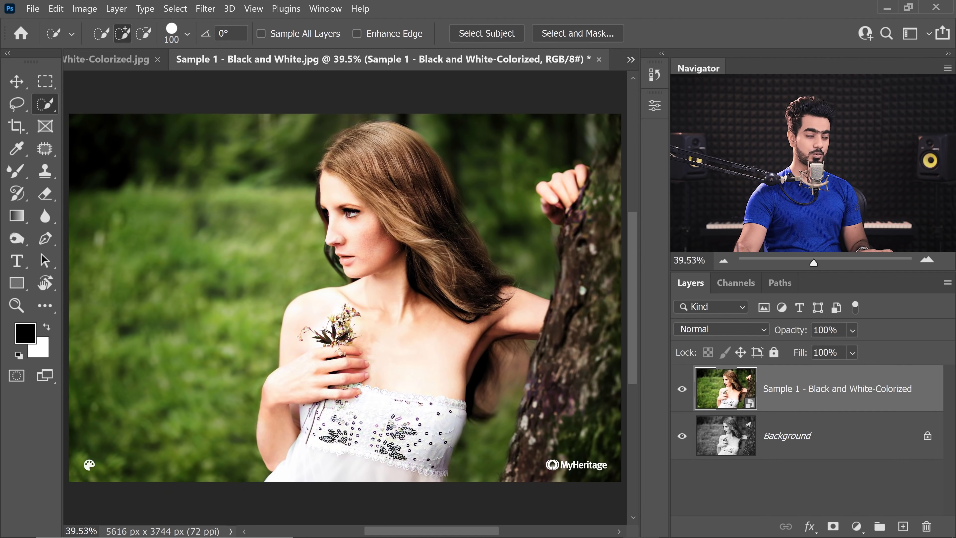
mouse_move(354, 203)
left_mouse_down()
mouse_move(495, 249)
mouse_move(551, 182)
left_mouse_up()
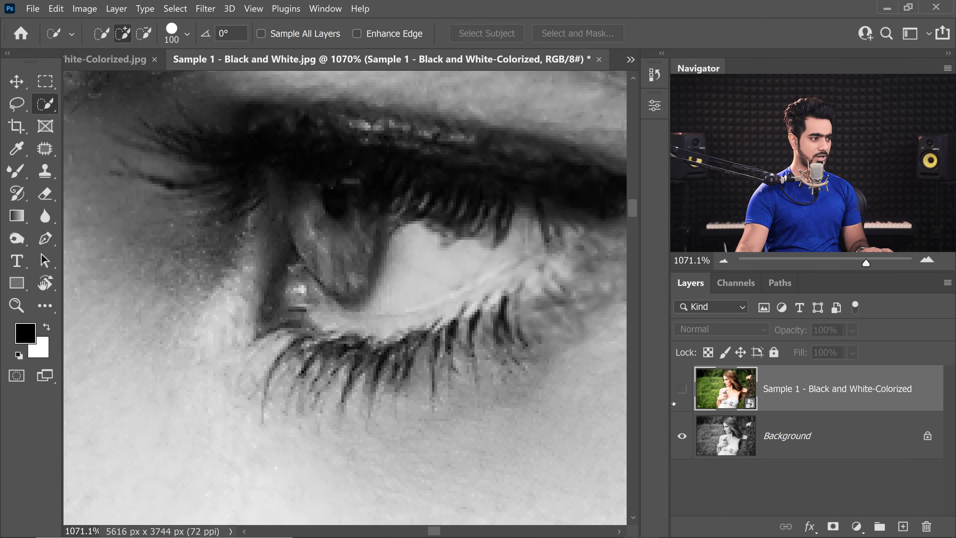
left_click(682, 391)
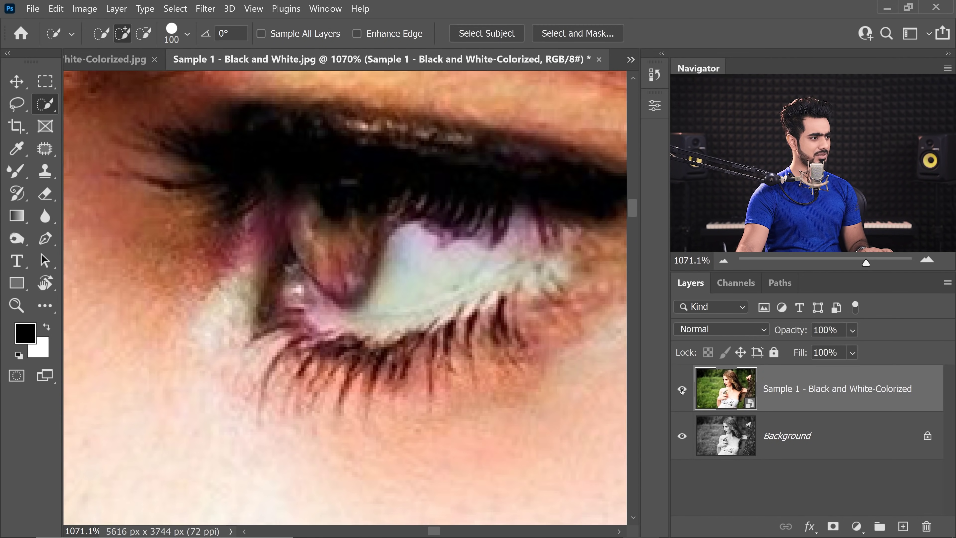
scroll(465, 323, "down", 9)
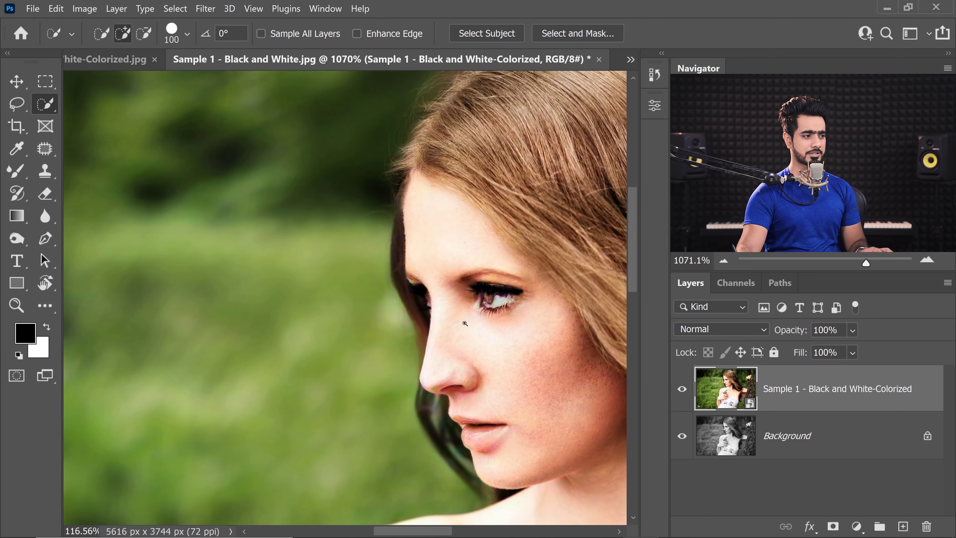
- Set the colorized layer to Difference blending and check its alignment on the face with Free Transform
left_click(718, 330)
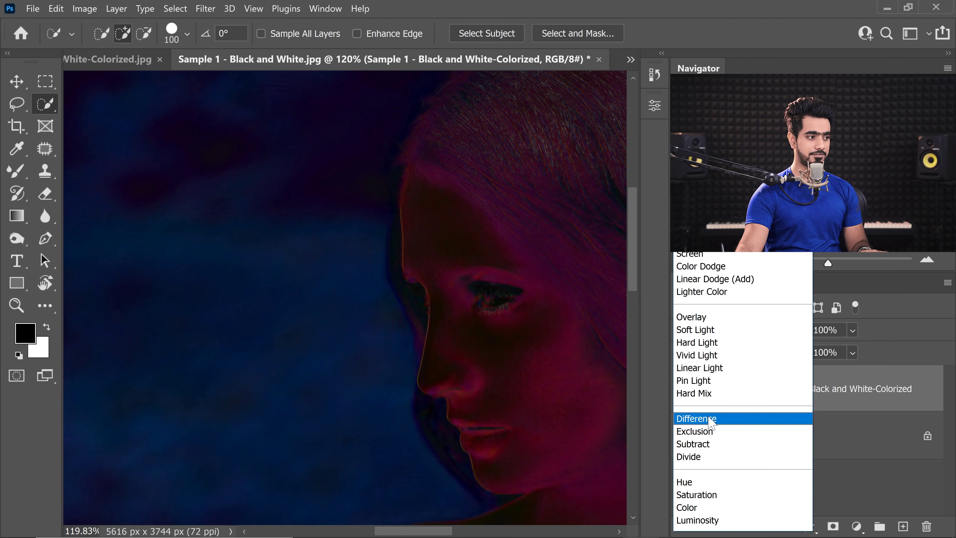
left_click(708, 418)
left_click_drag(434, 310, 384, 293)
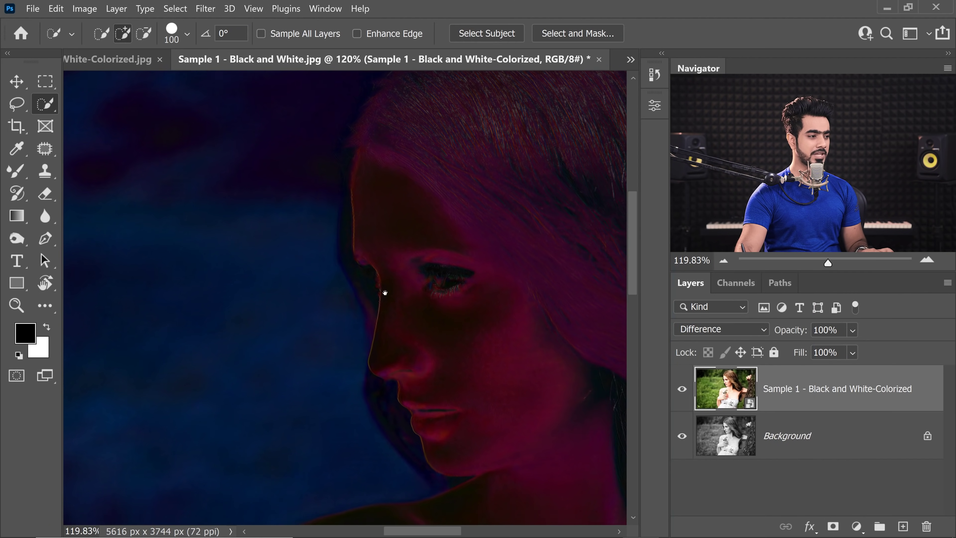
scroll(367, 284, "up", 5)
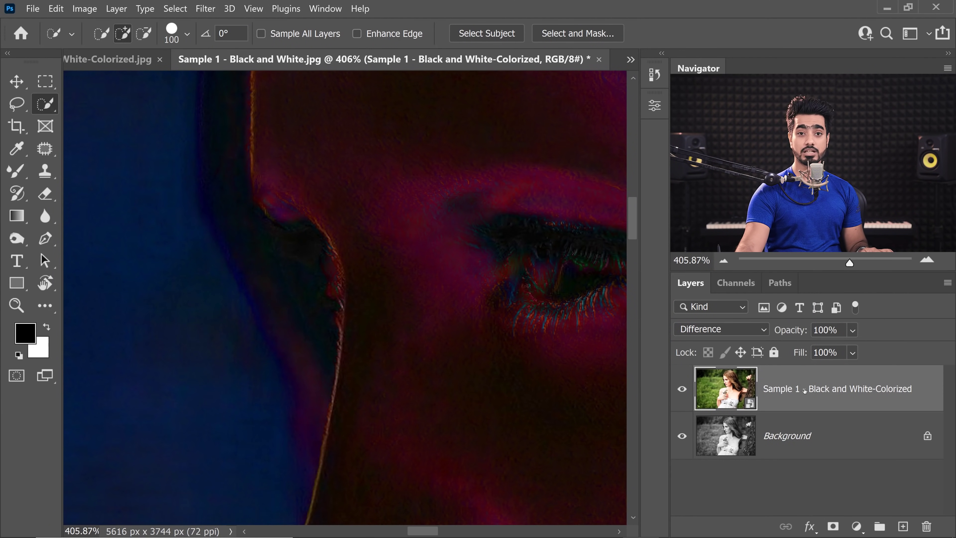
key("ctrl+t")
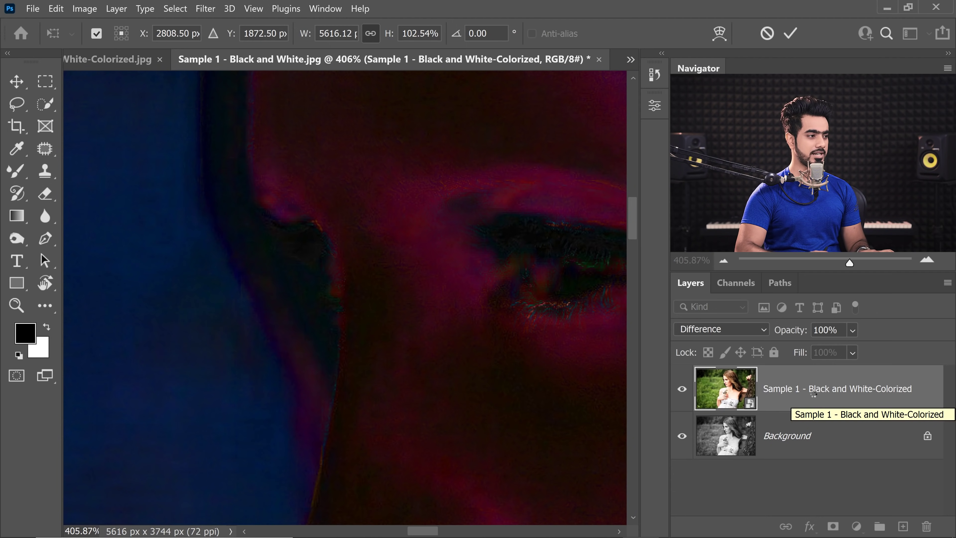
key("Return")
key("w")
scroll(341, 374, "down", 5)
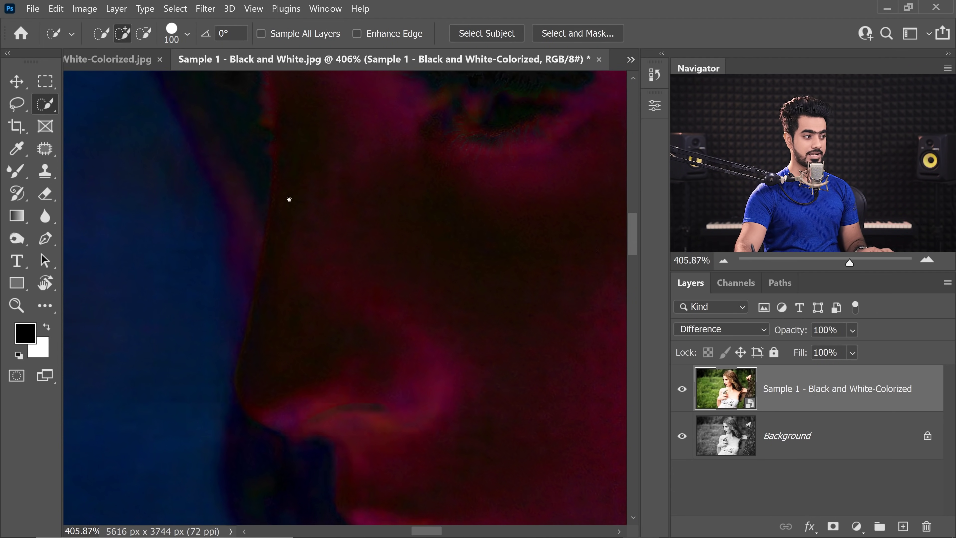
scroll(363, 239, "down", 3)
- Apply Color blending to the colorized layer
left_click(728, 331)
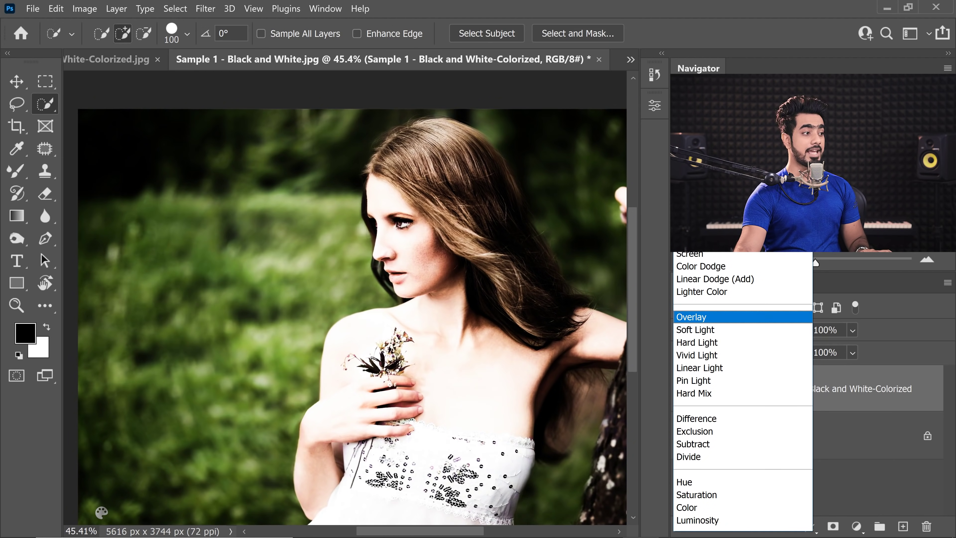
key("Escape")
scroll(365, 218, "down", 2)
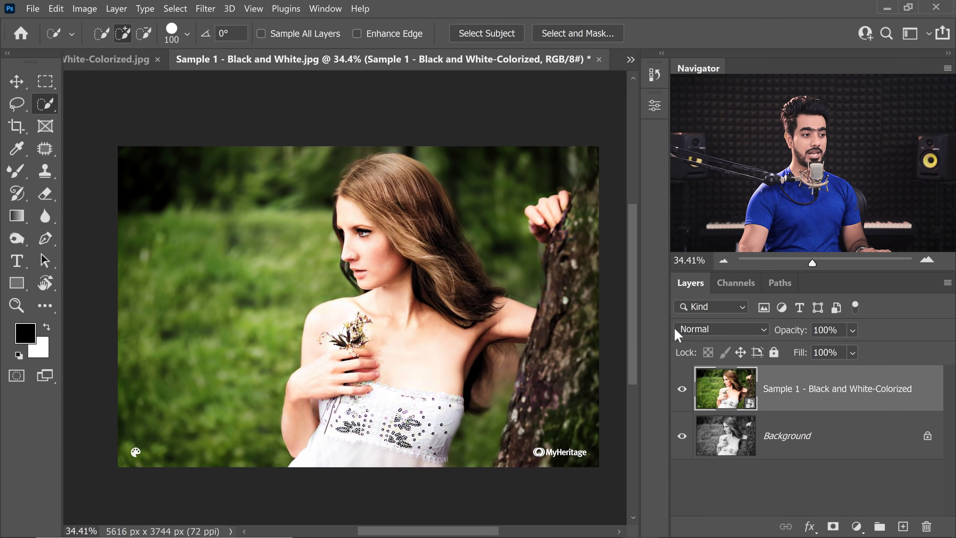
left_click(709, 330)
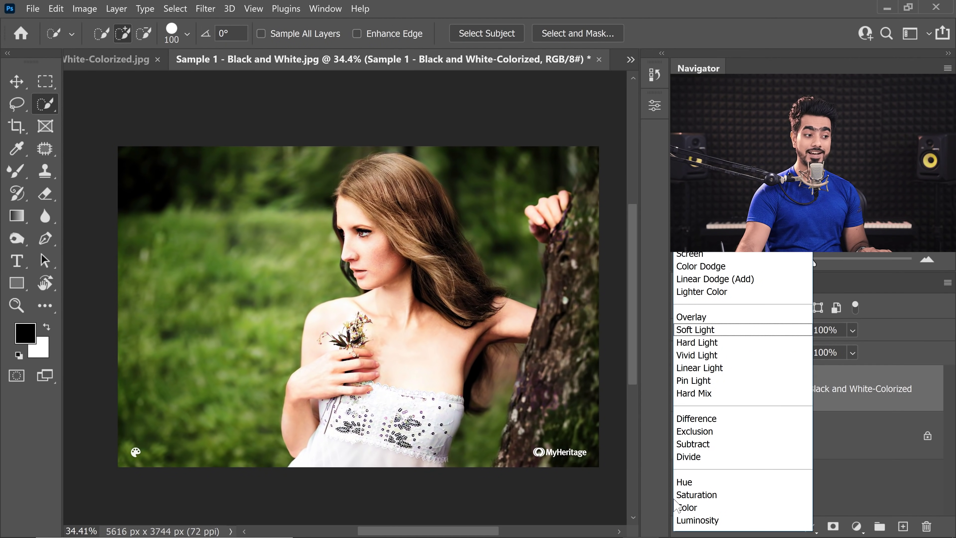
left_click(682, 507)
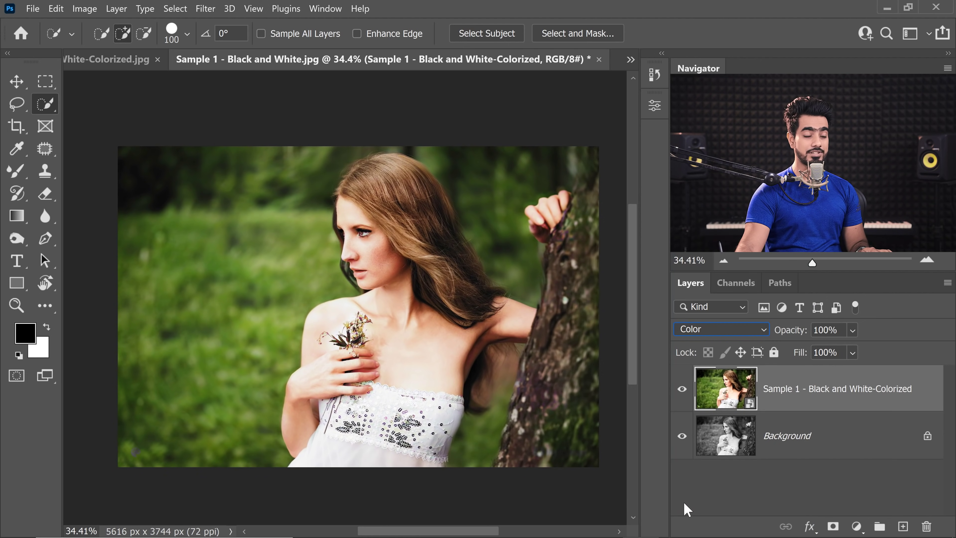
- Compare Normal against Color blending, settle on Color, and re-show the colorized layer
scroll(357, 247, "up", 3)
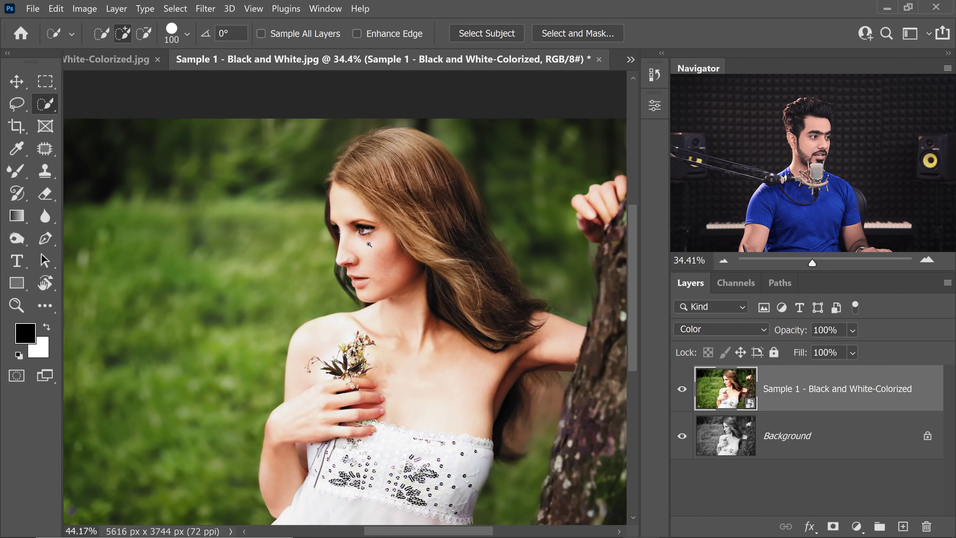
left_click(692, 330)
key("Home")
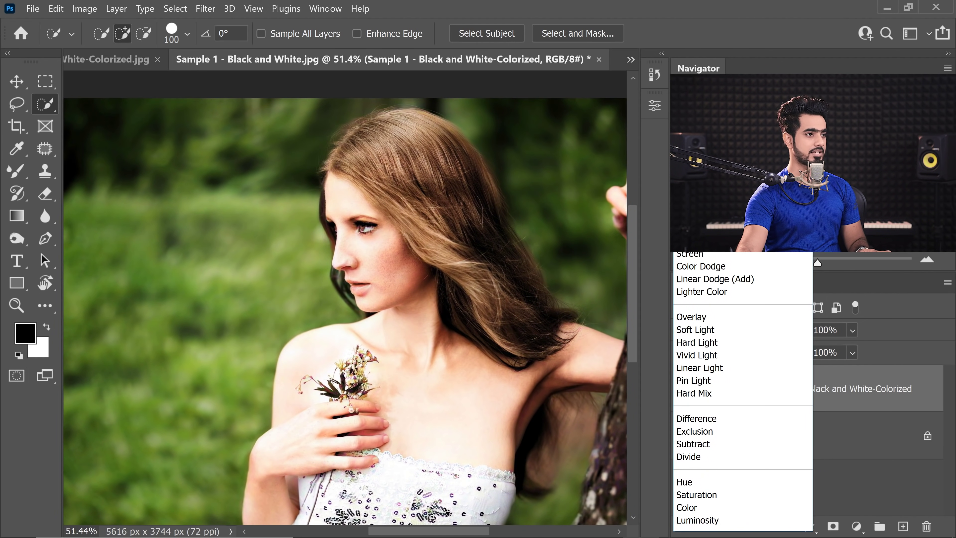
key("Return")
left_click(701, 330)
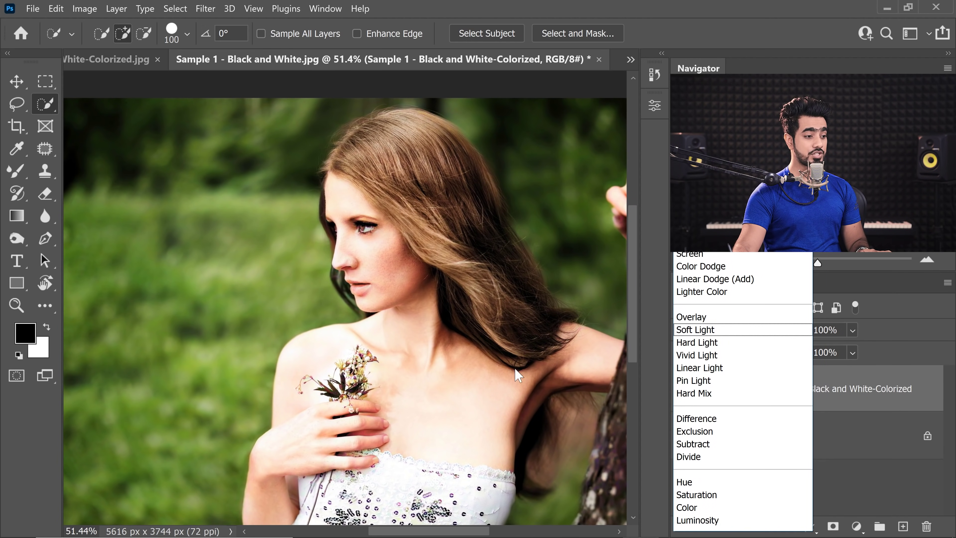
left_click(687, 507)
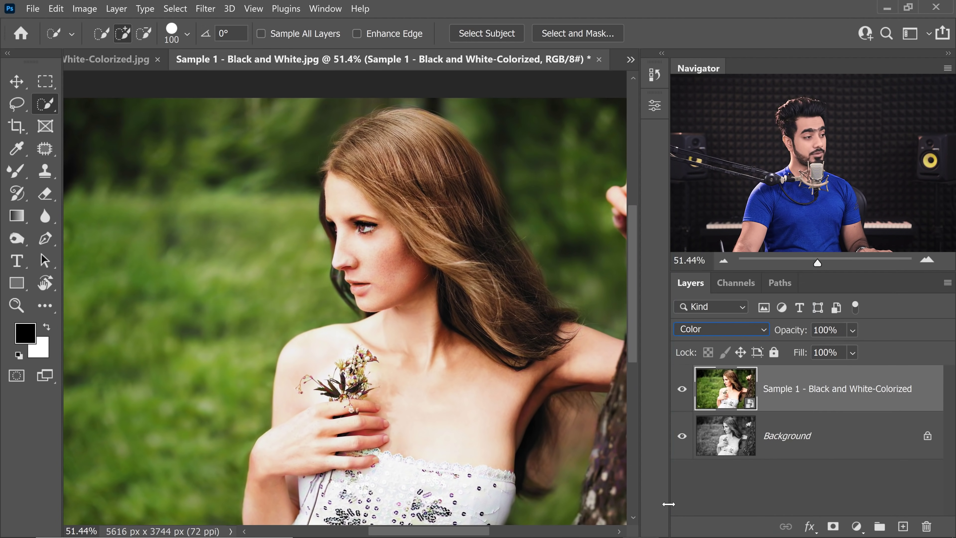
scroll(364, 244, "up", 8)
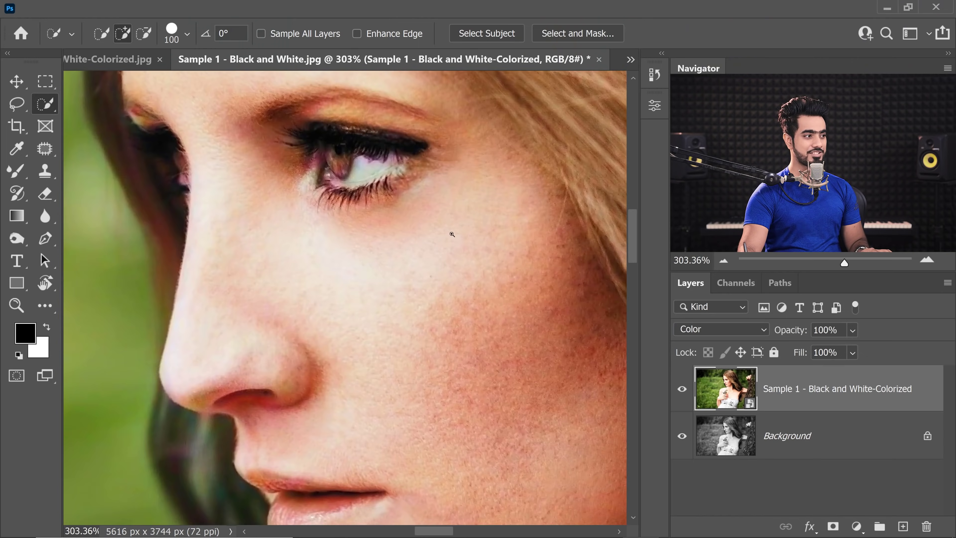
scroll(420, 277, "down", 6)
scroll(424, 301, "down", 1)
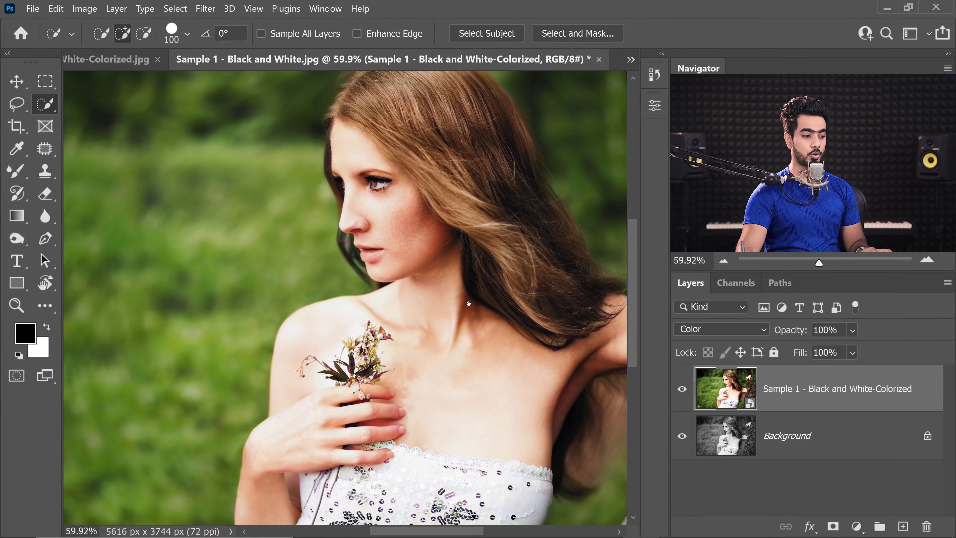
scroll(467, 283, "down", 1)
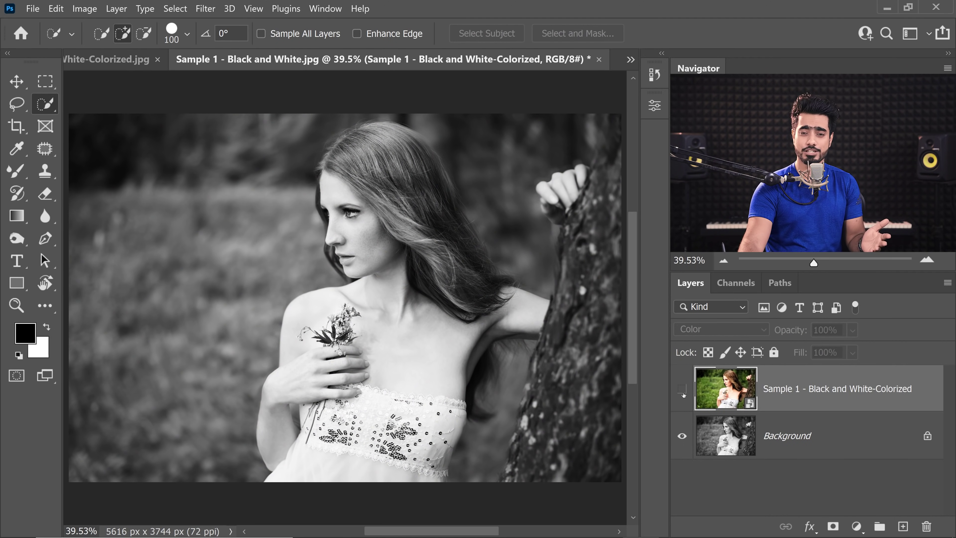
left_click(682, 391)
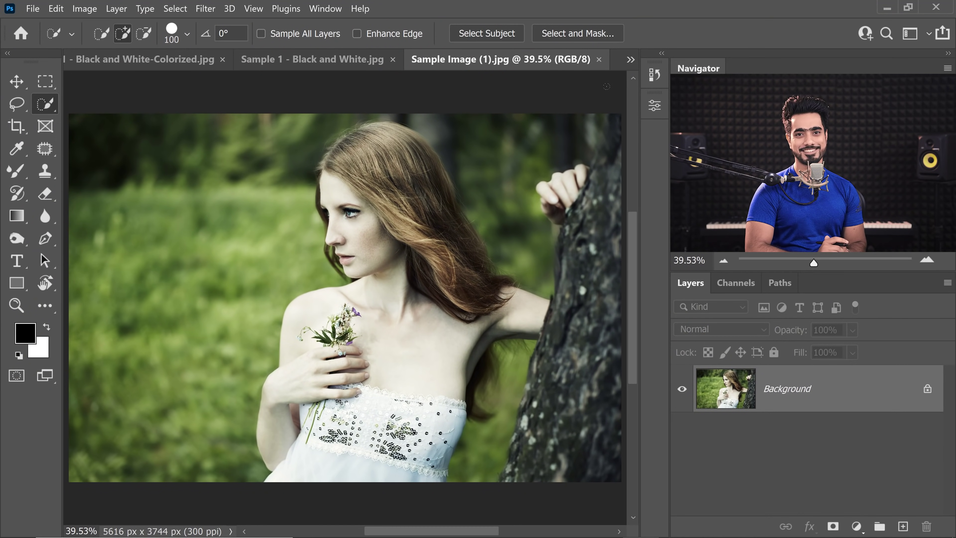
left_click(314, 60)
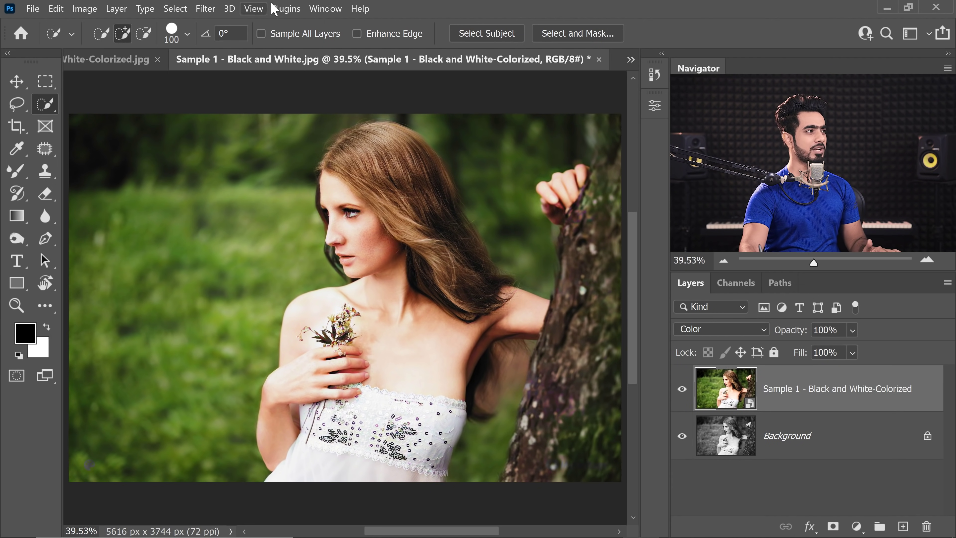
- Close the separate Colorized.jpg document and arrange the windows 2-up Vertical
left_click(137, 70)
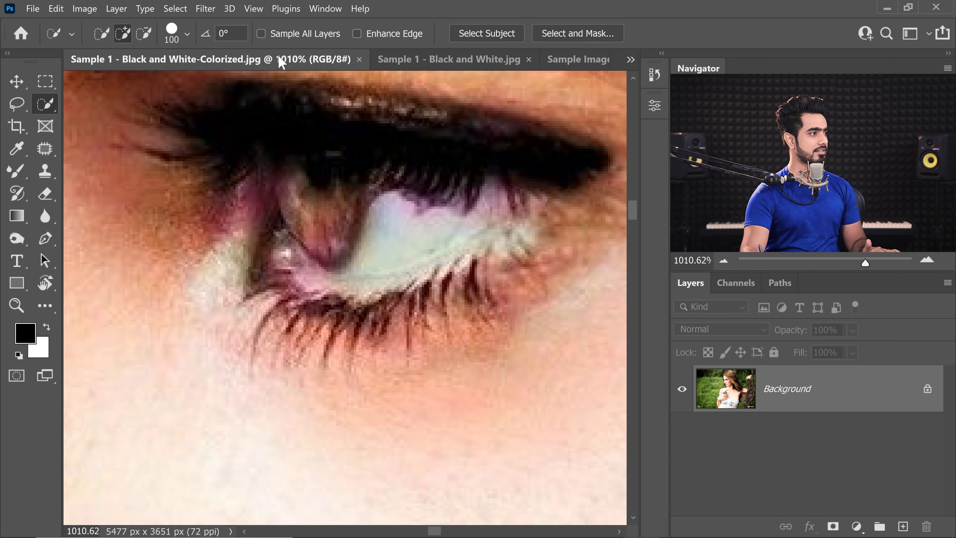
left_click(359, 60)
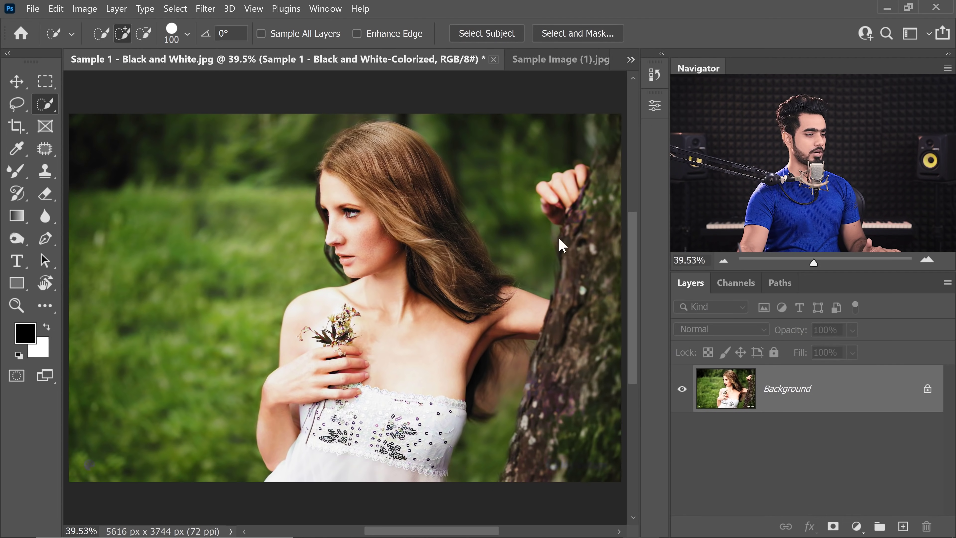
left_click(335, 12)
mouse_move(464, 32)
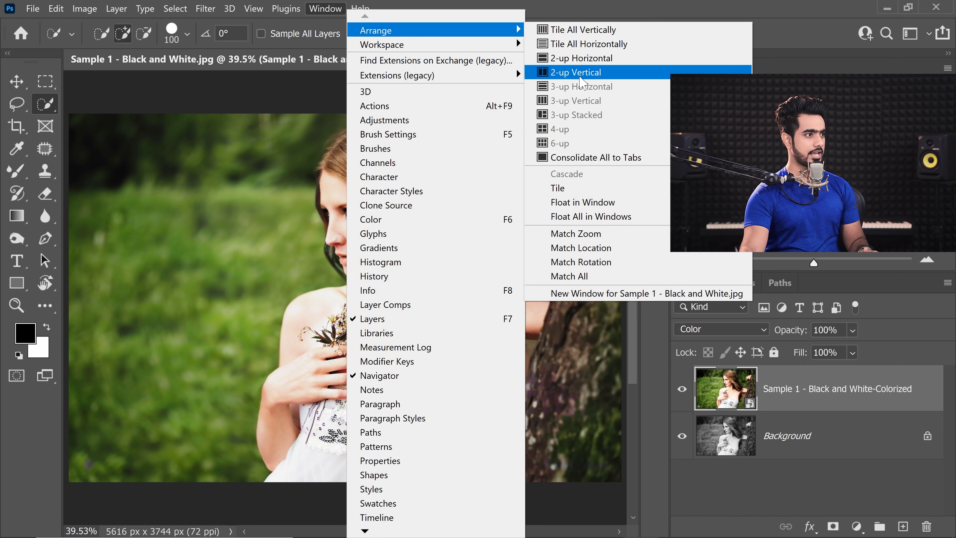
left_click(588, 74)
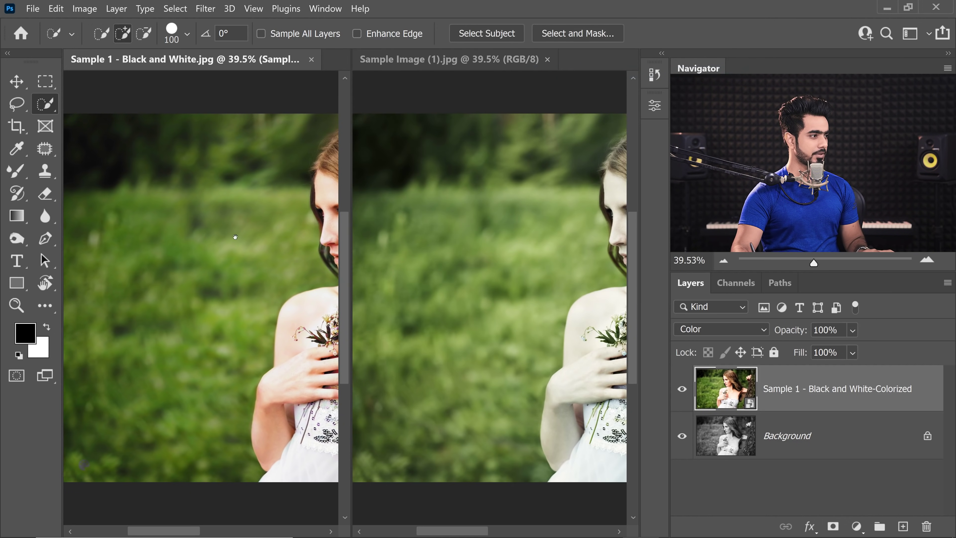
- Toggle the colorized layer off and on to compare it against Sample Image (1).jpg
scroll(235, 236, "right", 5)
left_click(509, 288)
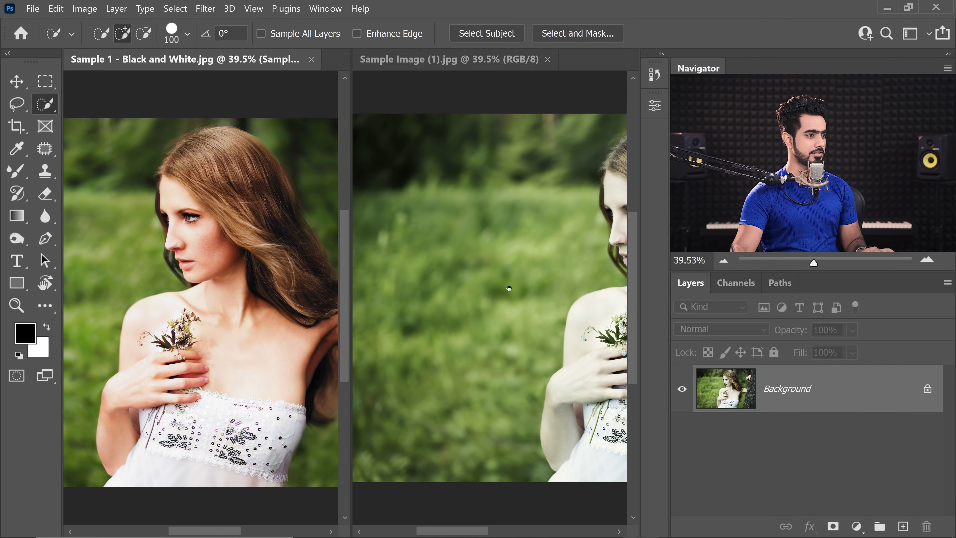
scroll(508, 289, "right", 5)
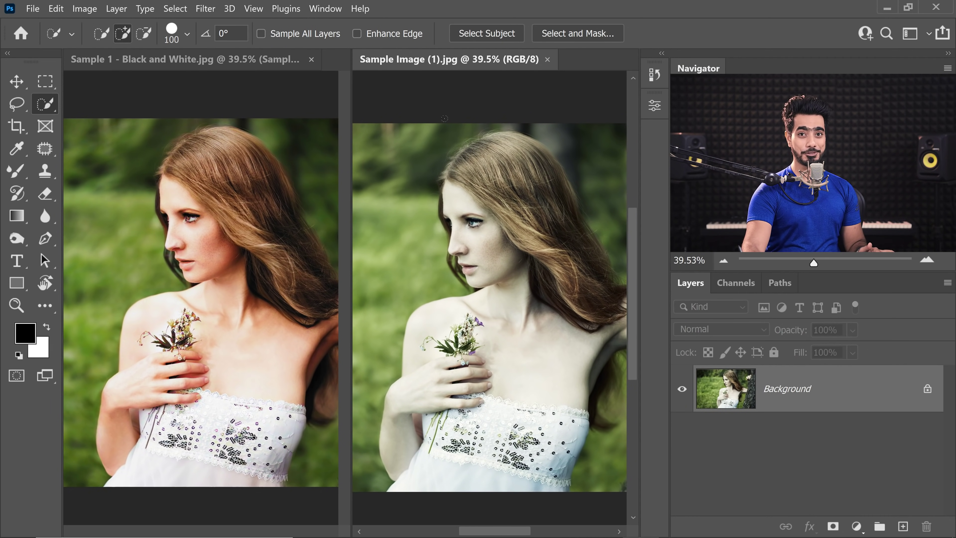
left_click(156, 63)
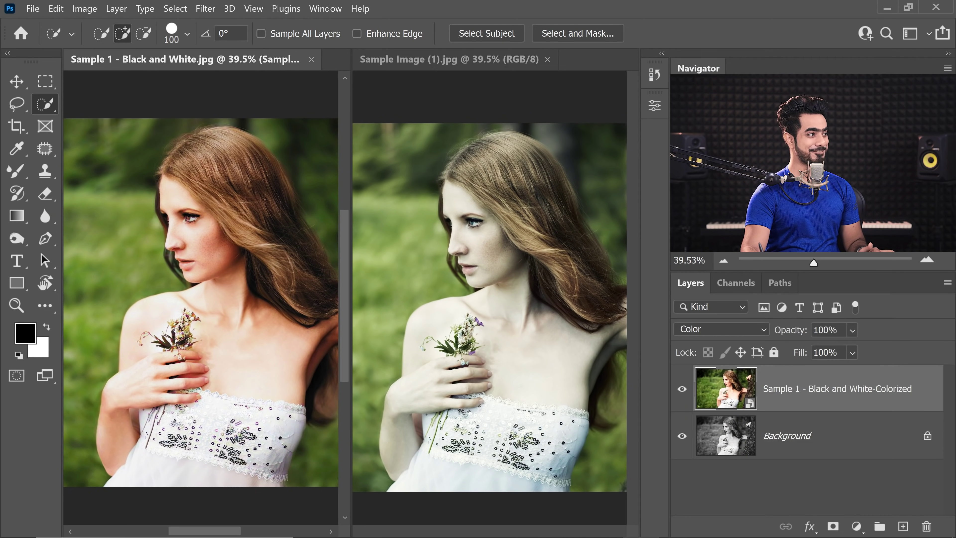
left_click(682, 394)
left_click(682, 390)
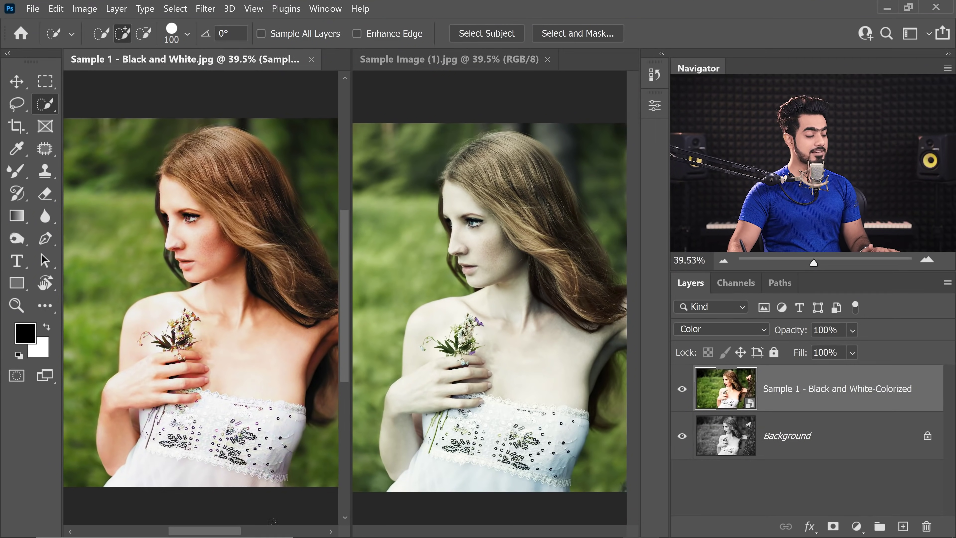
- Navigate from the Originals folder to AutoColorize > B&W Images
left_click(414, 524)
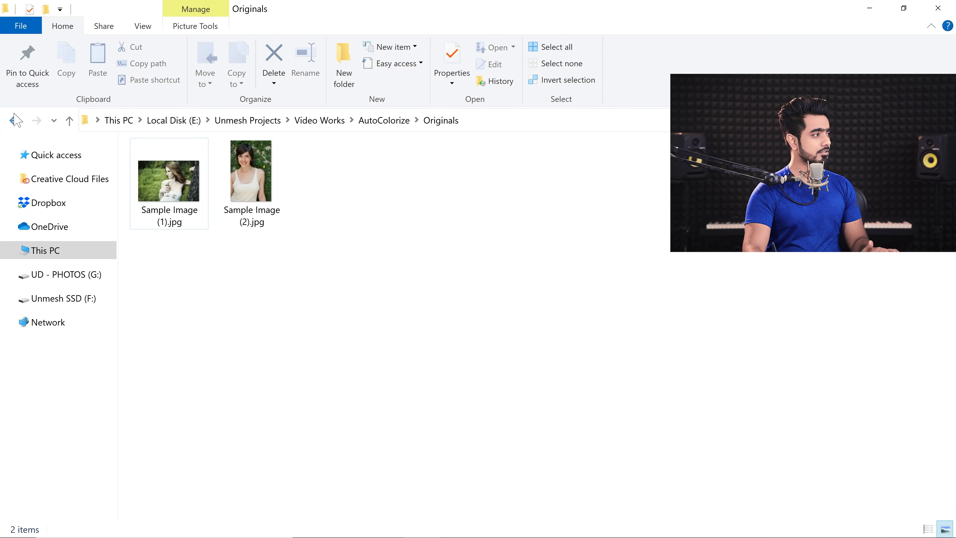
left_click(15, 120)
left_click(37, 120)
left_click(259, 199)
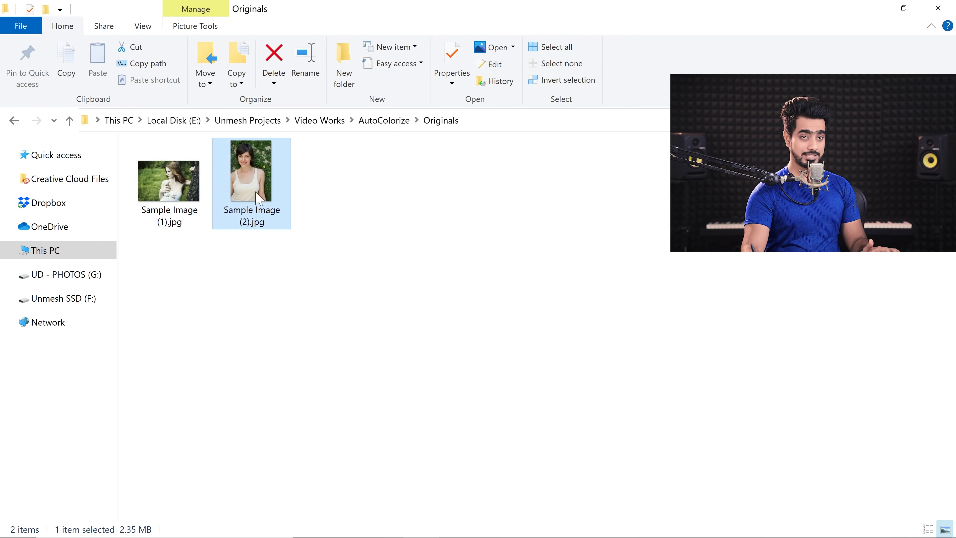
left_click(14, 120)
double_click(181, 196)
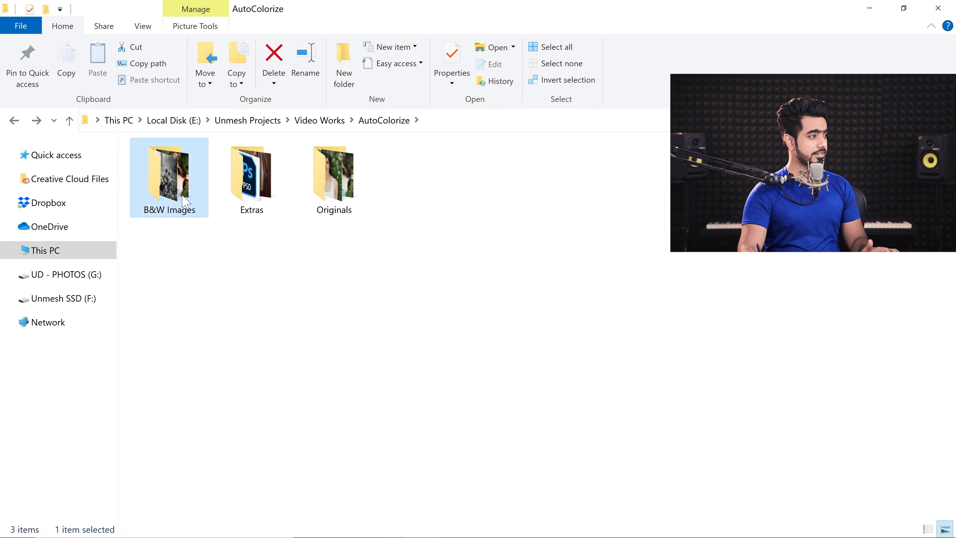
- Send Sample 2 - Black and White.jpg to MyHeritage for colorizing
left_click(583, 170)
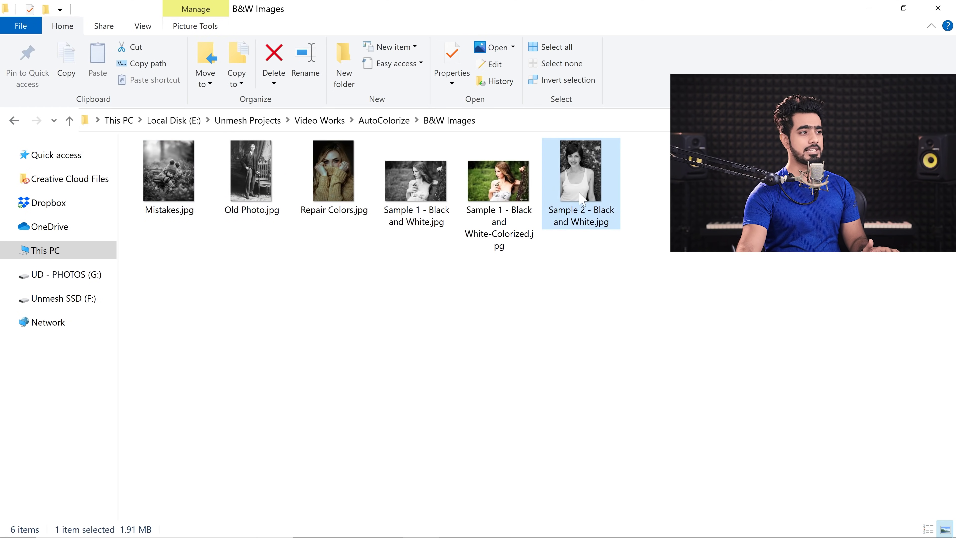
left_click_drag(553, 525, 604, 333)
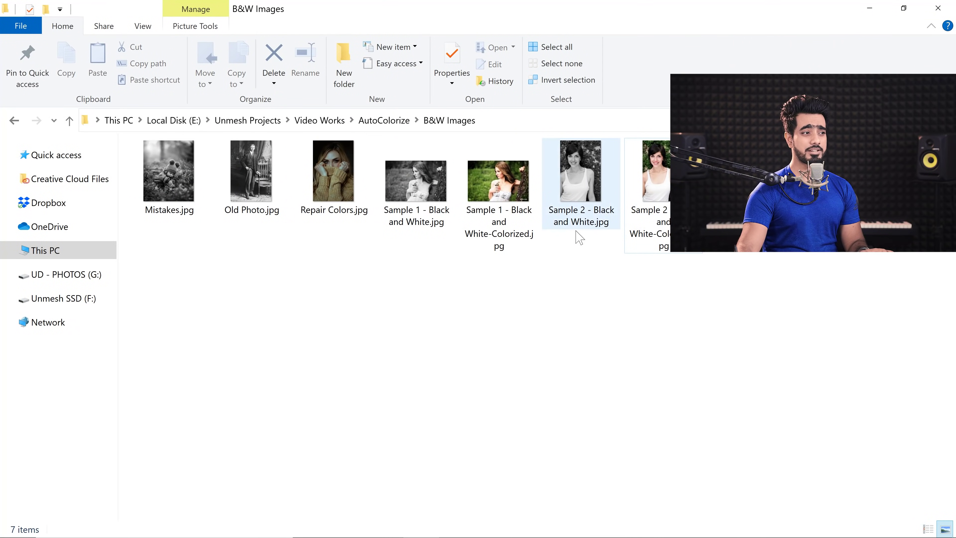
left_click_drag(581, 177, 566, 73)
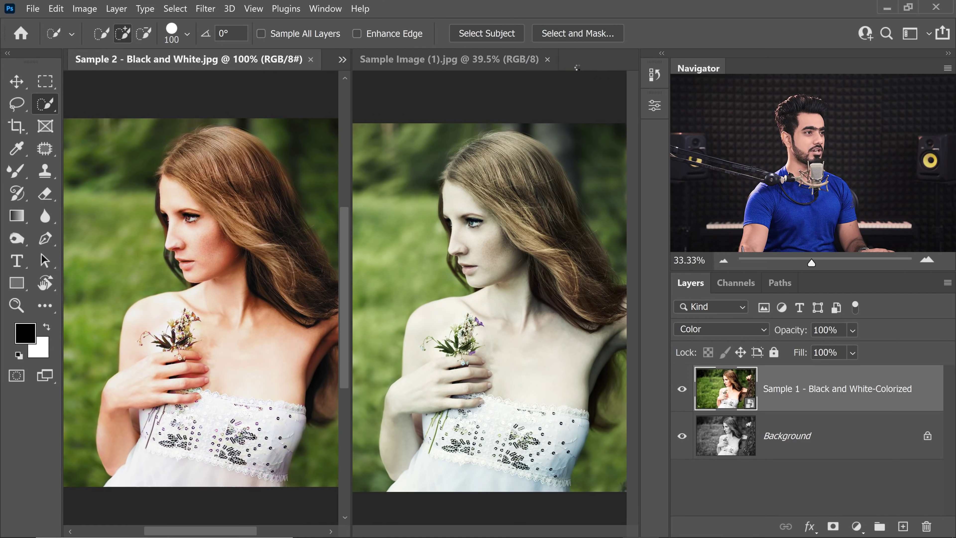
- Consolidate all open documents into tabs via Window > Arrange
left_click(325, 8)
mouse_move(408, 32)
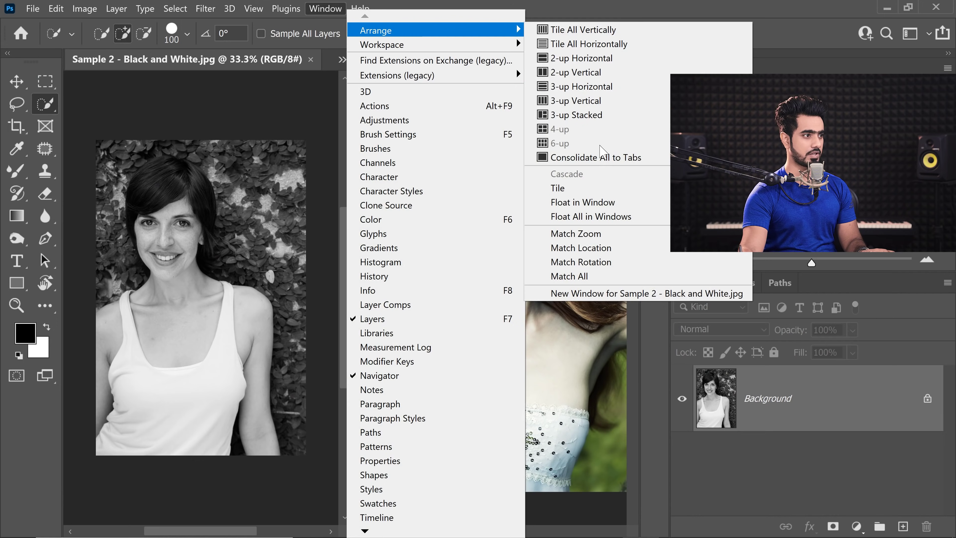
left_click(594, 159)
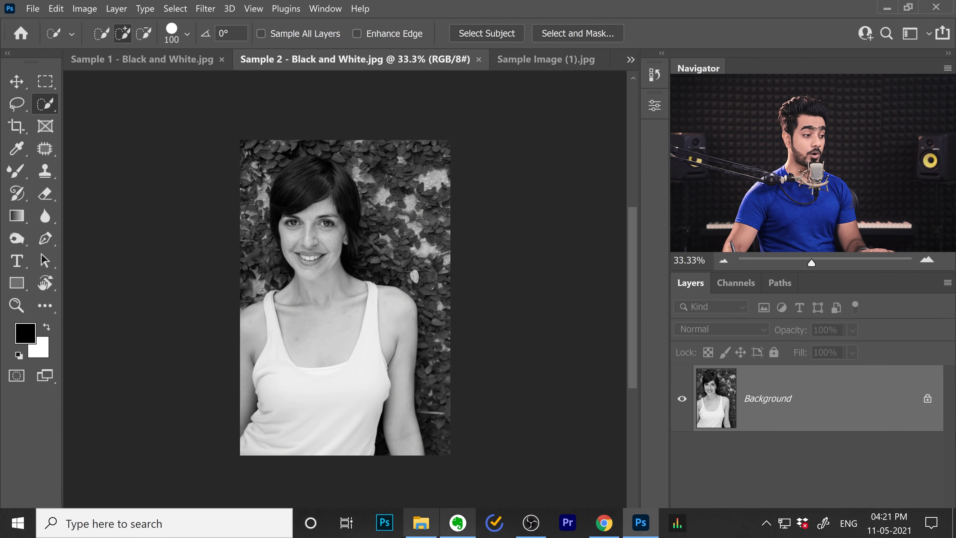
- Place the MyHeritage colorized Sample 2 image as a layer above the black-and-white original
left_click(422, 522)
left_click_drag(655, 173, 399, 278)
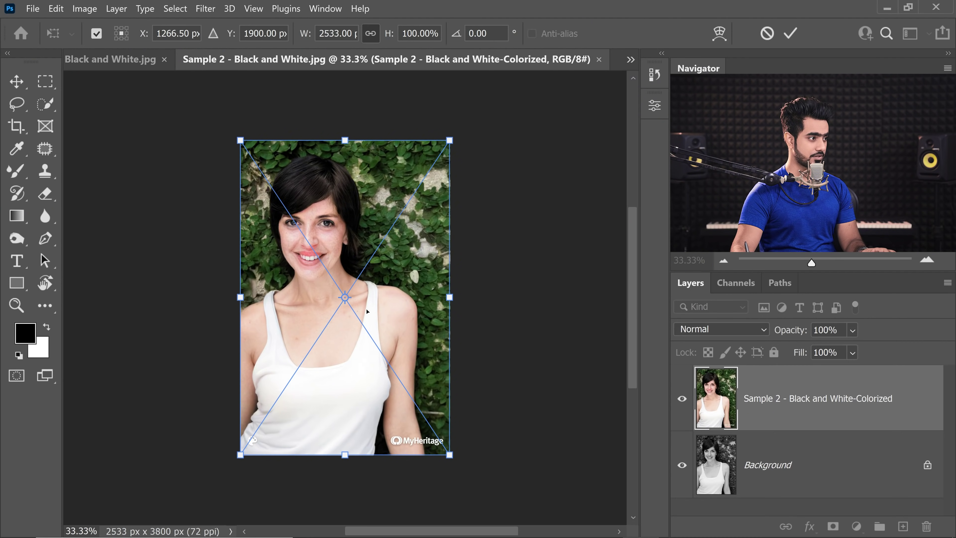
key("Return")
- Commit the placed colorized Sample 2 layer and switch its blend mode to Color
key("w")
scroll(97, 291, "up", 3)
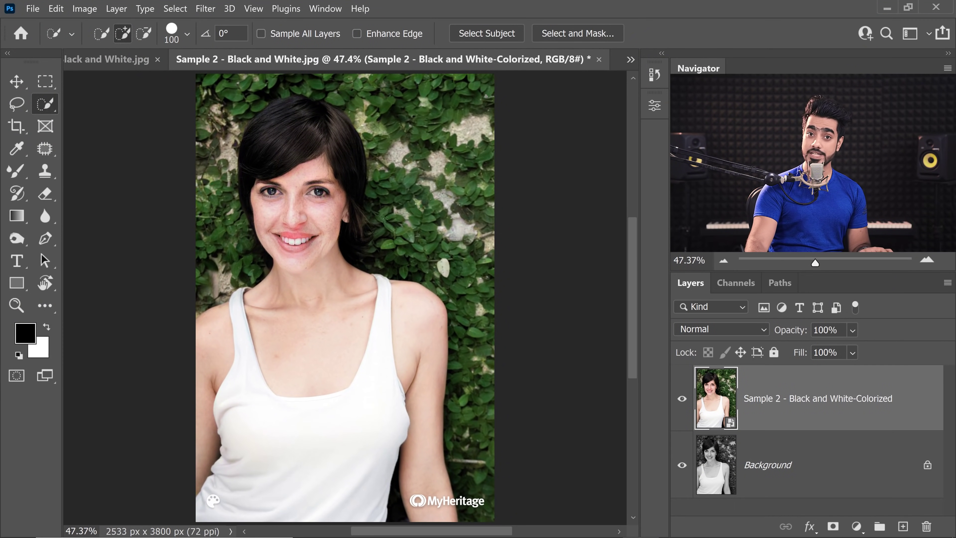
left_click(721, 330)
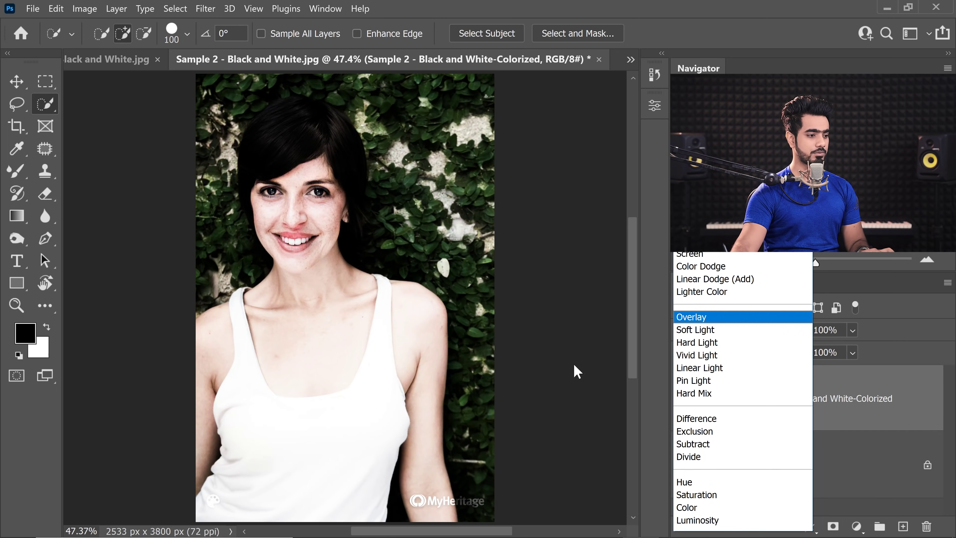
left_click(687, 507)
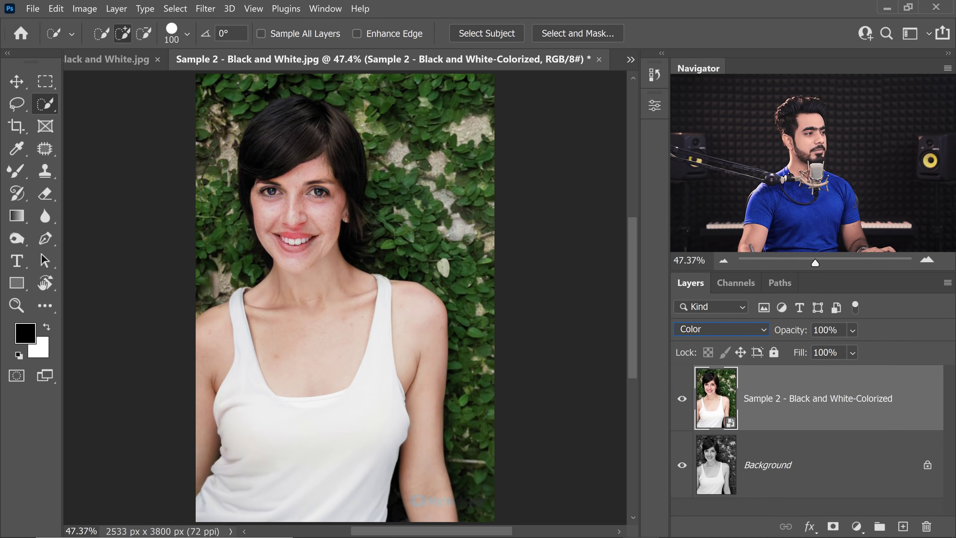
scroll(286, 226, "up", 8)
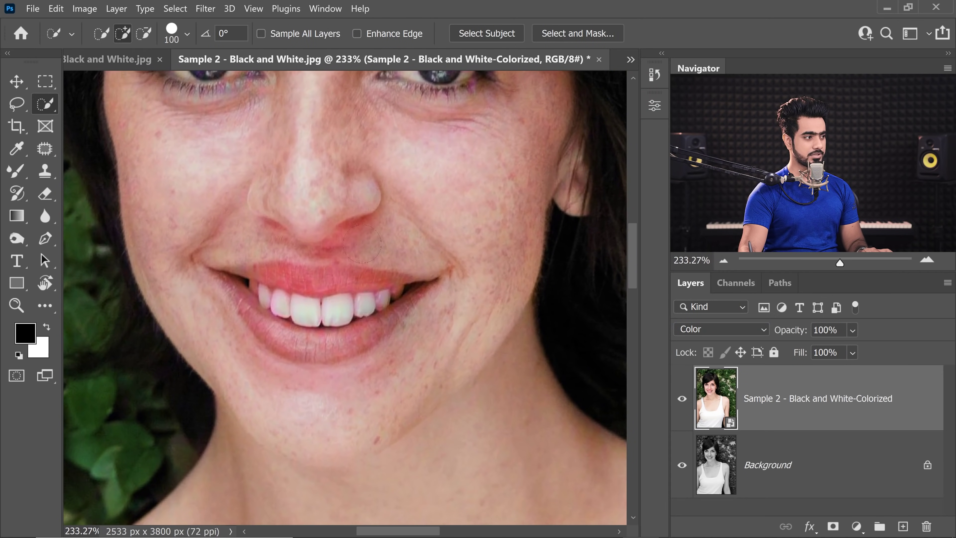
scroll(312, 238, "up", 3)
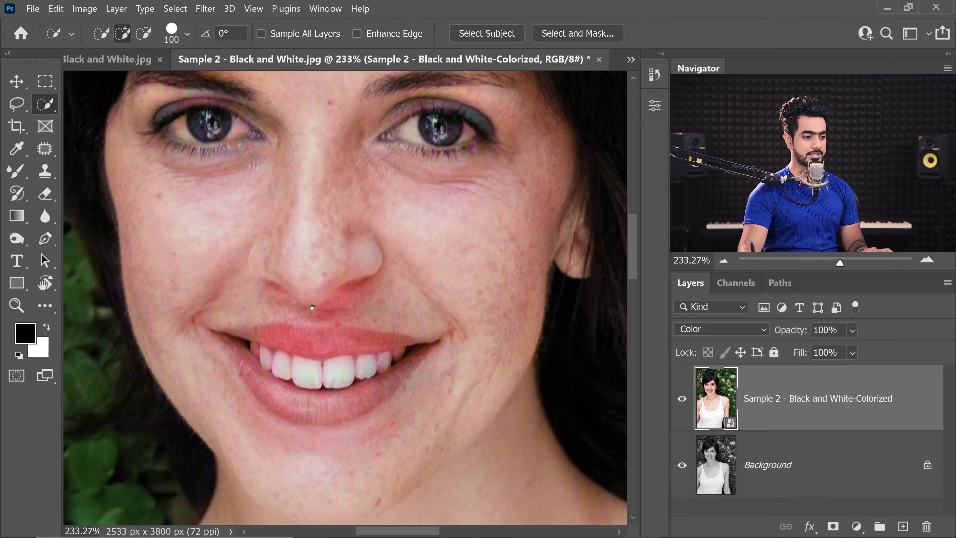
- Add Layer 1 in Color blend mode and use a smaller Brush at 10% flow
left_click(903, 526)
left_click(16, 171)
left_click(70, 173)
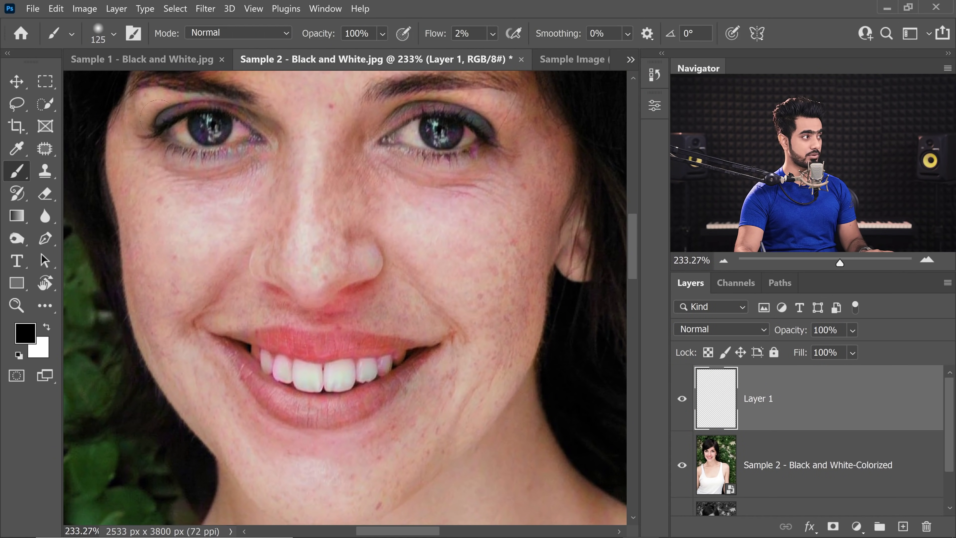
key("bracketleft")
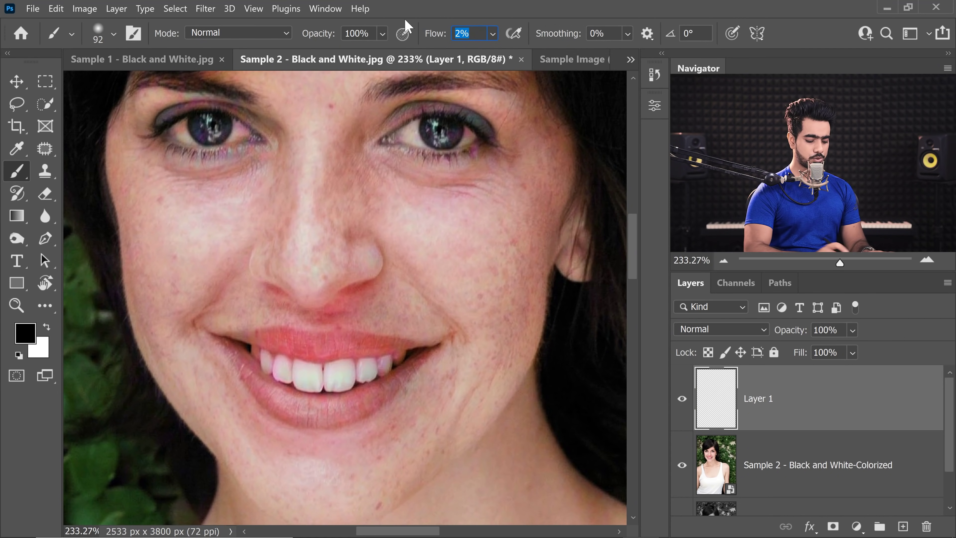
type("10")
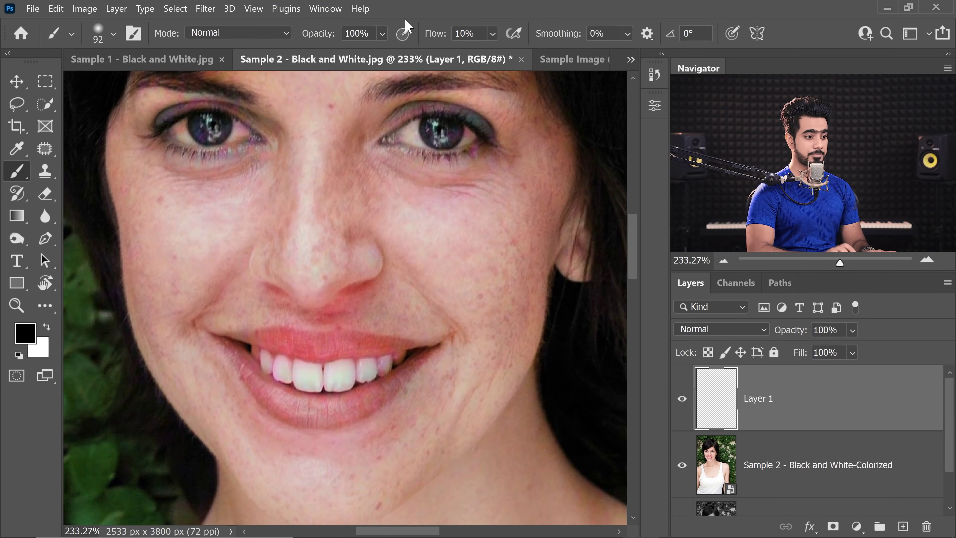
left_click(719, 330)
left_click(687, 508)
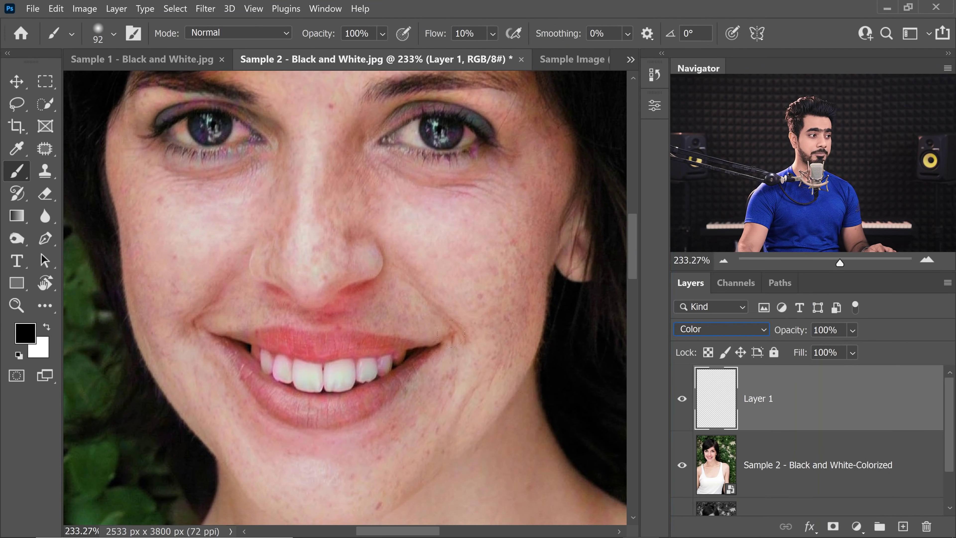
- Sample skin, cheek-pink and lighter face tones and paint them onto Layer 1
left_click(405, 298, "alt")
left_click(415, 305, "alt")
left_click_drag(326, 302, 344, 325)
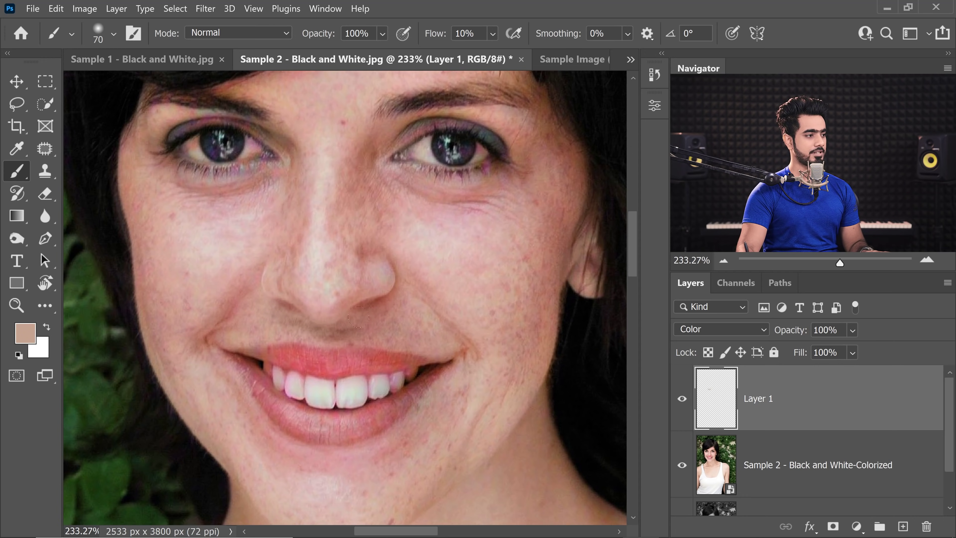
scroll(339, 279, "down", 1)
left_click(438, 219, "alt")
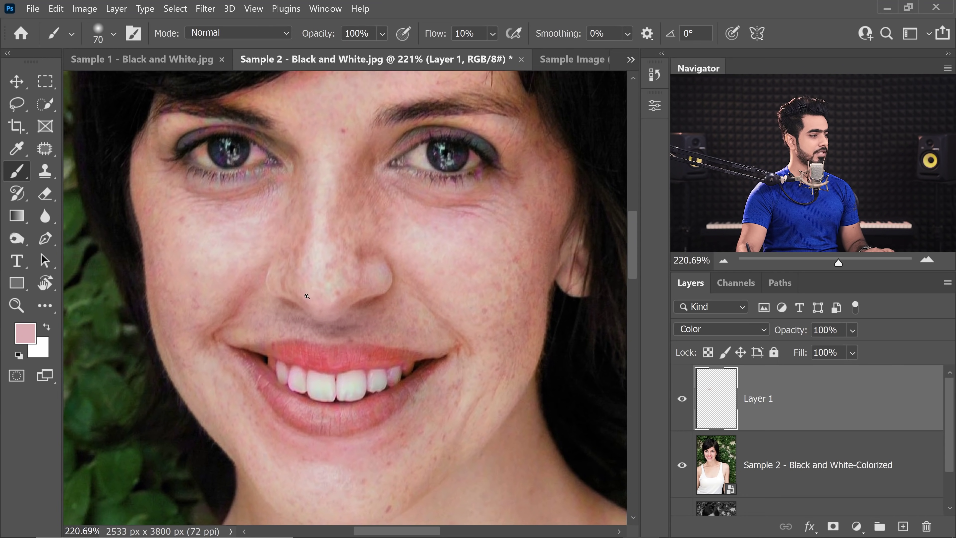
scroll(307, 296, "down", 1)
left_click(224, 231, "alt")
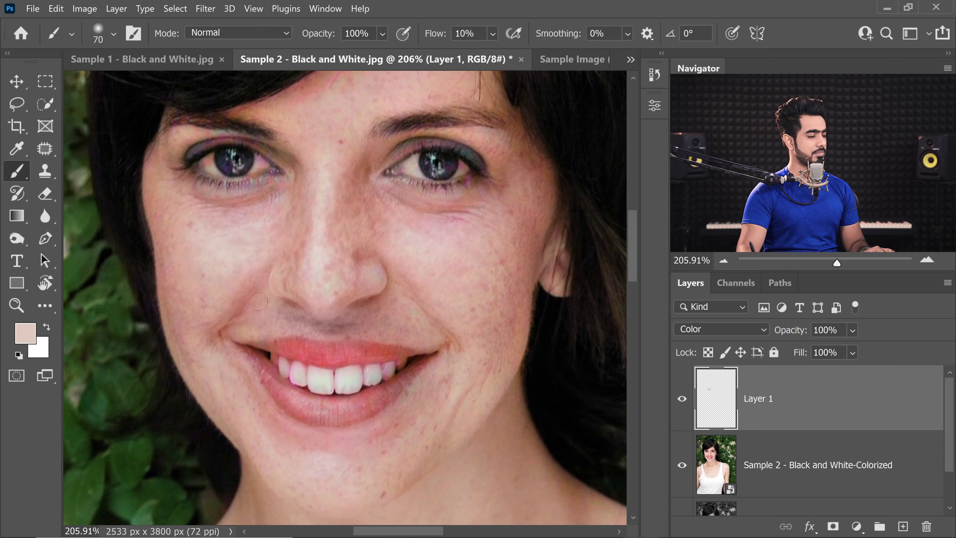
scroll(275, 292, "down", 3)
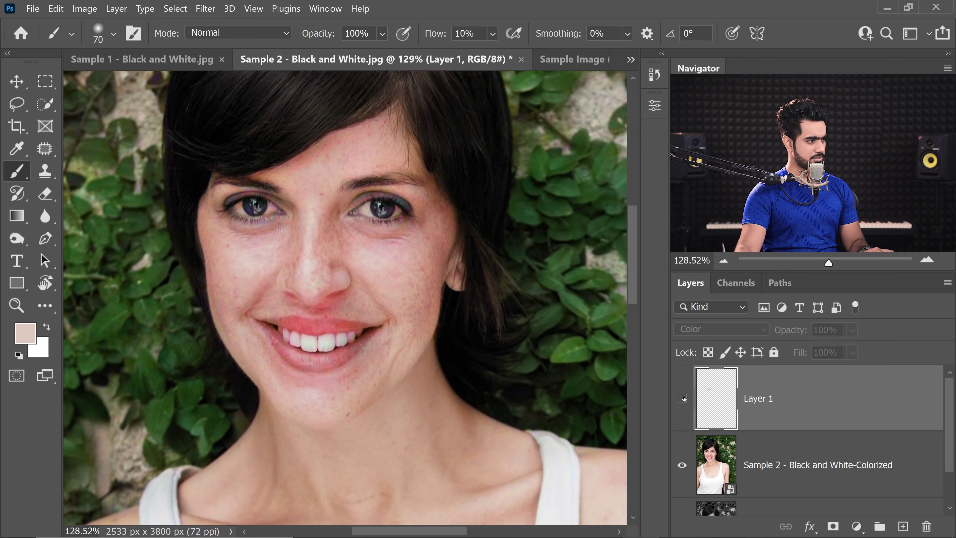
scroll(317, 306, "up", 4)
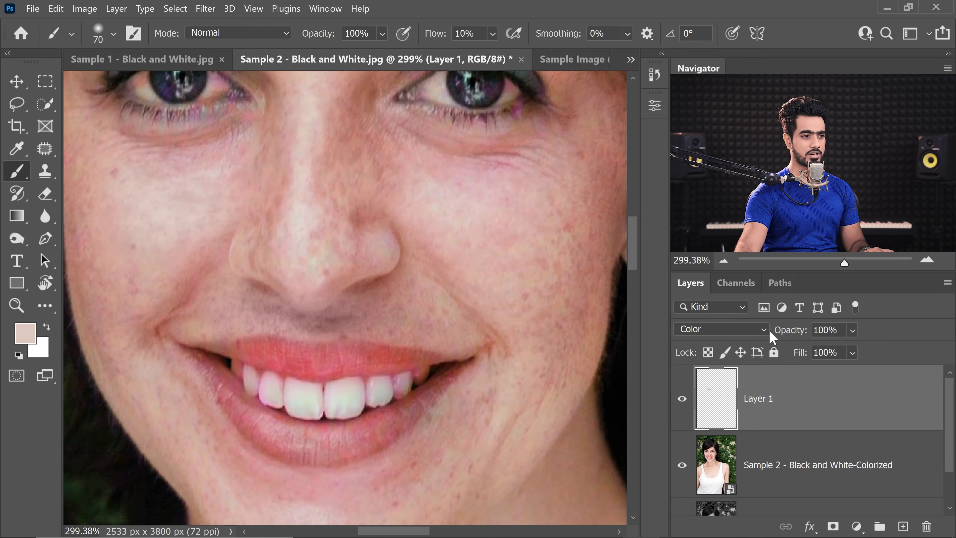
- Lower Layer 1's opacity to 45%
left_click_drag(796, 332, 694, 335)
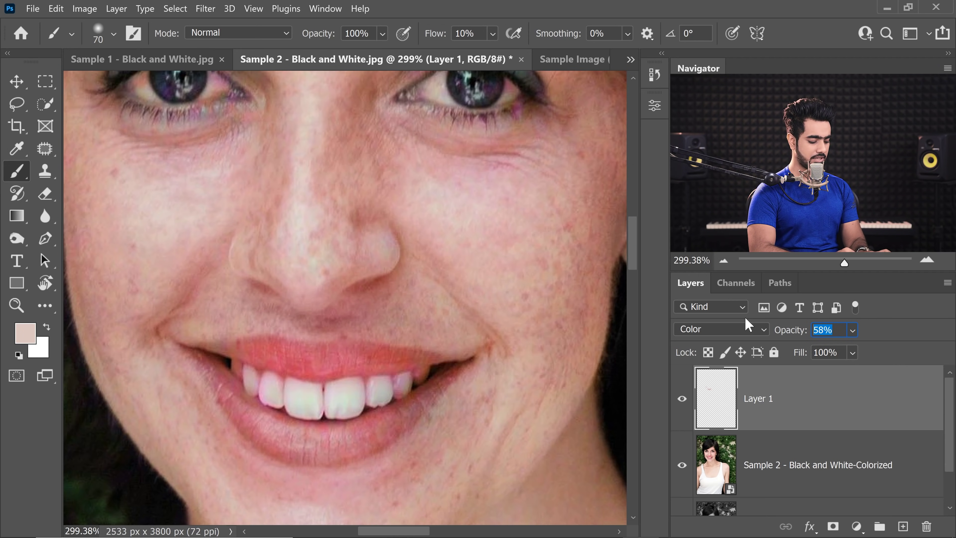
type("45")
key("Return")
scroll(342, 291, "down", 5)
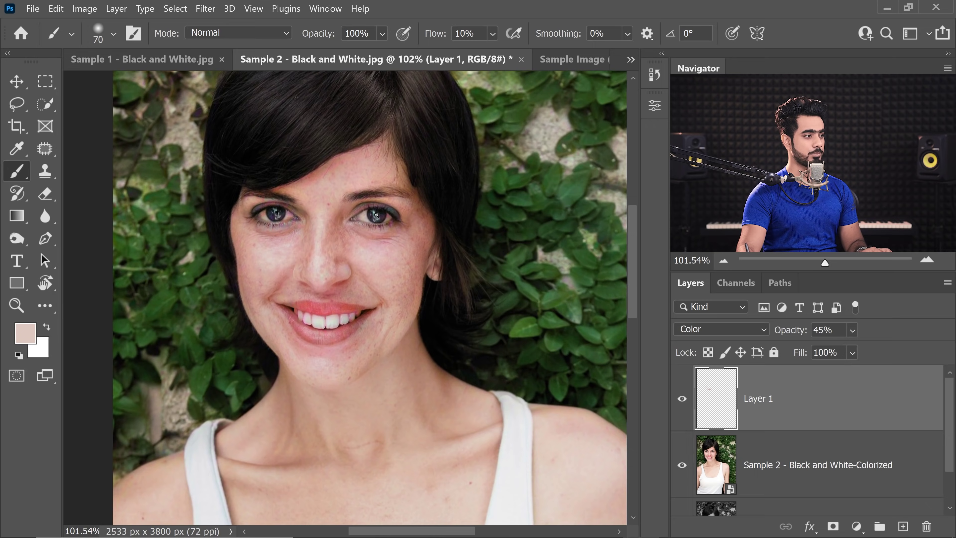
scroll(377, 215, "up", 8)
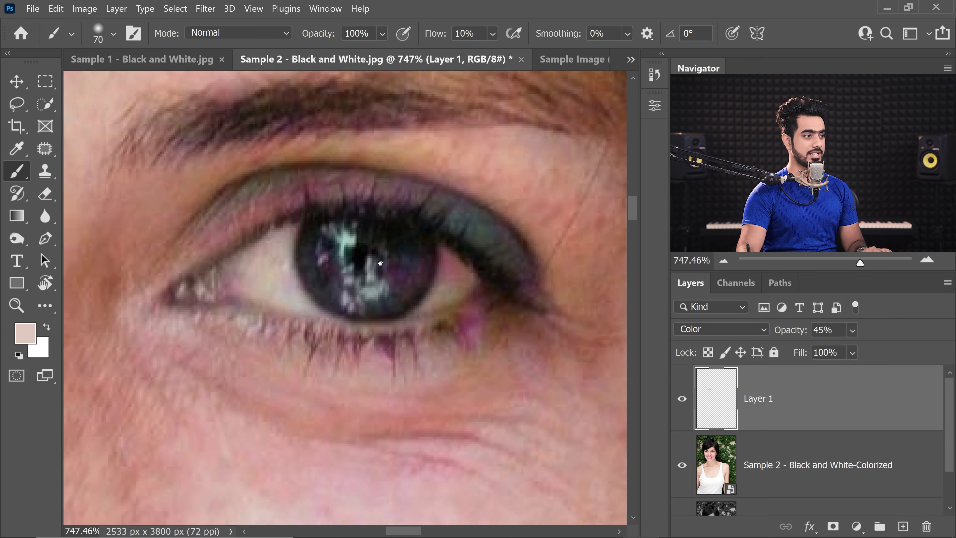
- On new Layer 2, paint sampled skin brown over the teal upper-eyelid eyeshadow
left_click(902, 526)
mouse_move(341, 183)
left_mouse_down()
mouse_move(213, 186)
mouse_move(203, 197)
left_mouse_up()
left_click(202, 200, "alt")
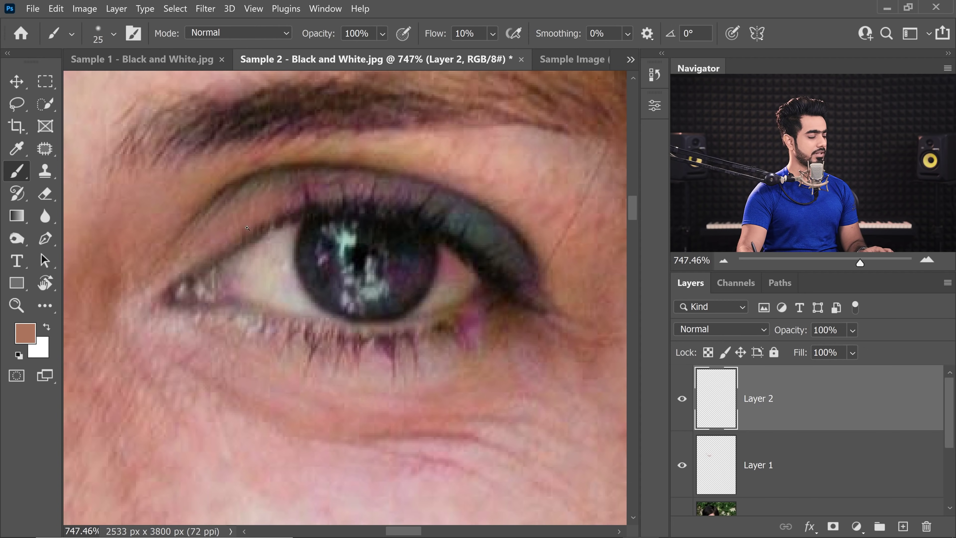
scroll(248, 228, "down", 3)
mouse_move(320, 204)
left_mouse_down()
mouse_move(286, 200)
mouse_move(391, 226)
mouse_move(395, 247)
left_mouse_up()
left_click(344, 310, "alt")
left_click(380, 293, "alt")
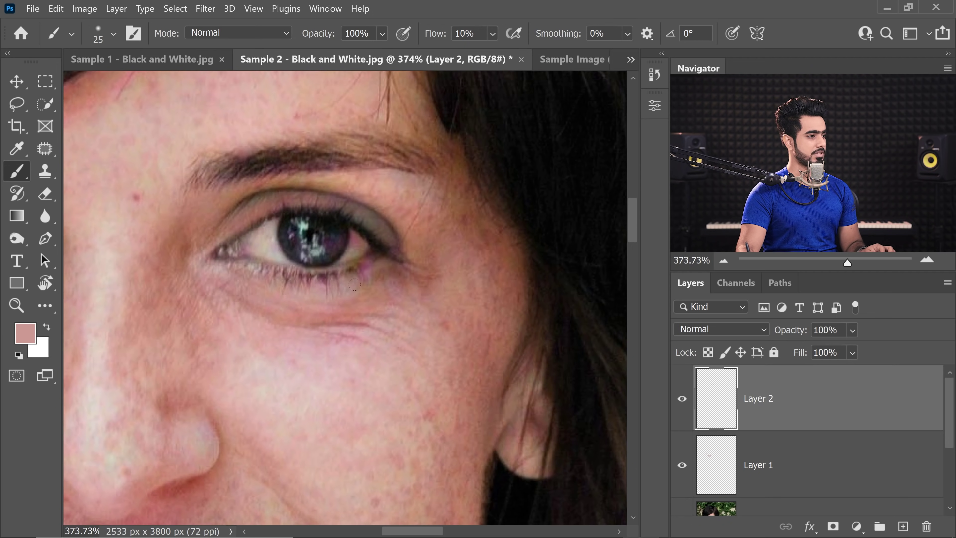
- Lower brush flow to 4%, sample skin tones, and set Layer 2 to Color blend mode
left_click(465, 33)
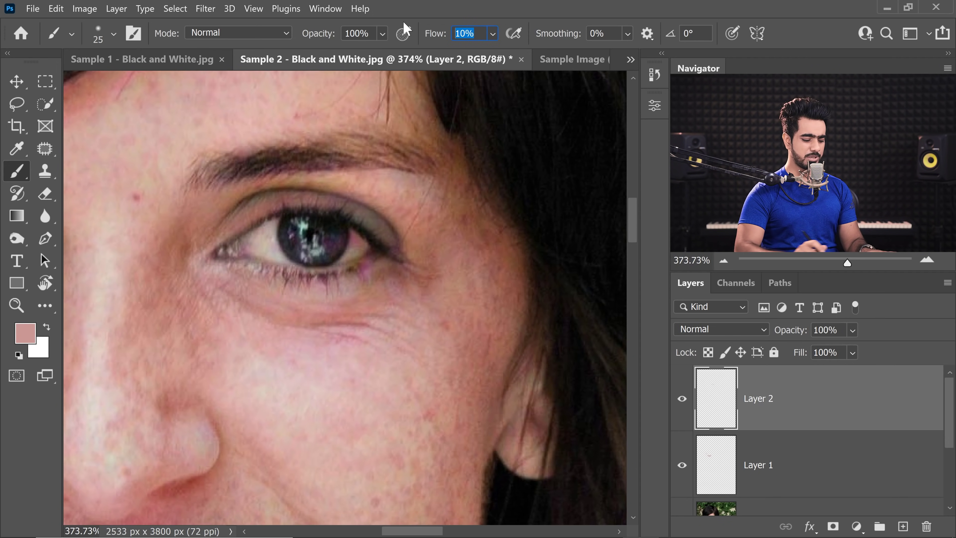
type("4")
key("Return")
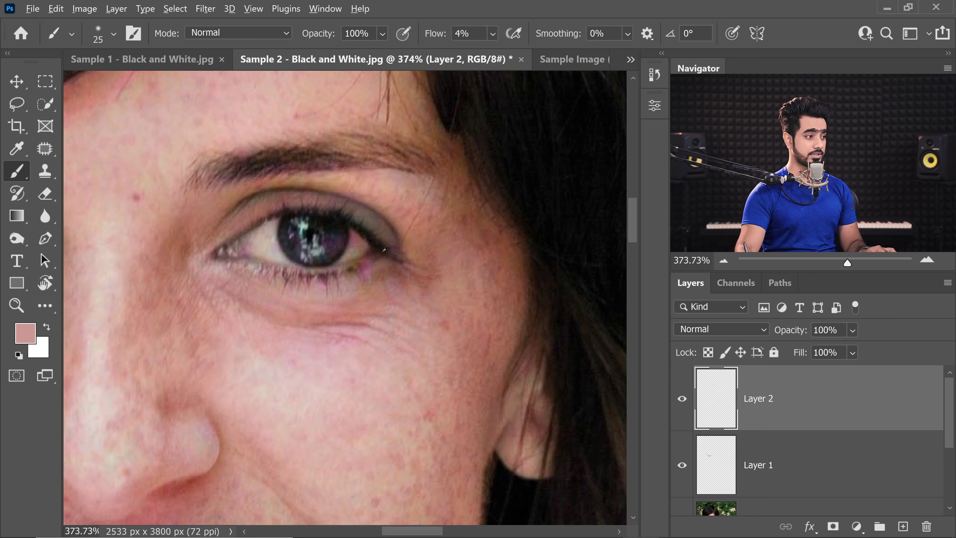
left_click(404, 307, "alt")
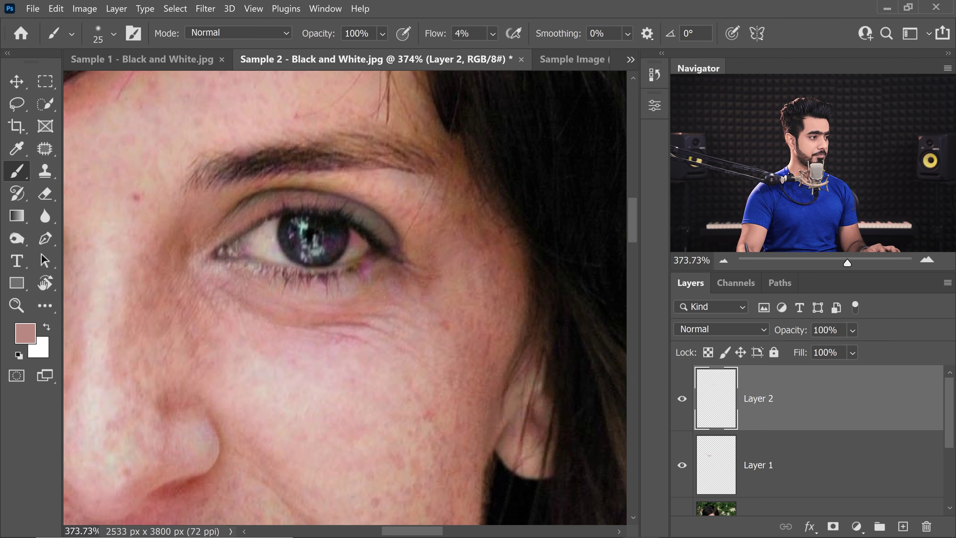
left_click(298, 303, "alt")
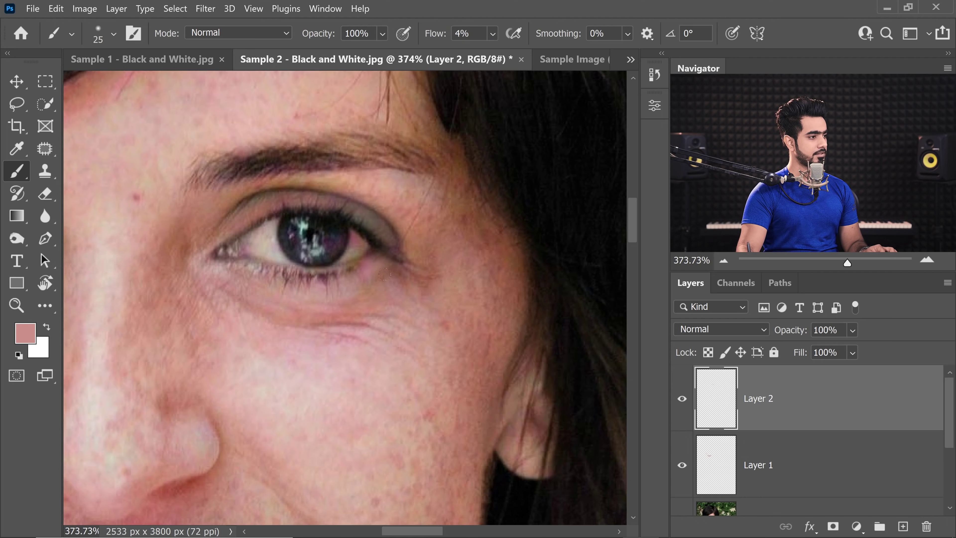
left_click(719, 334)
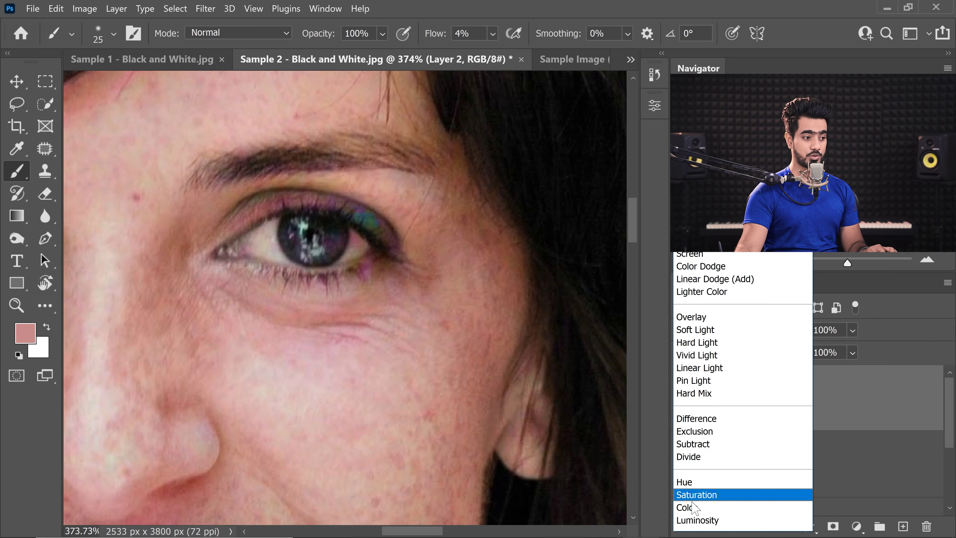
left_click(685, 505)
- Raise brush flow back to 10% and toggle Layer 2 to compare before and after
key("shift+1")
scroll(244, 207, "down", 2)
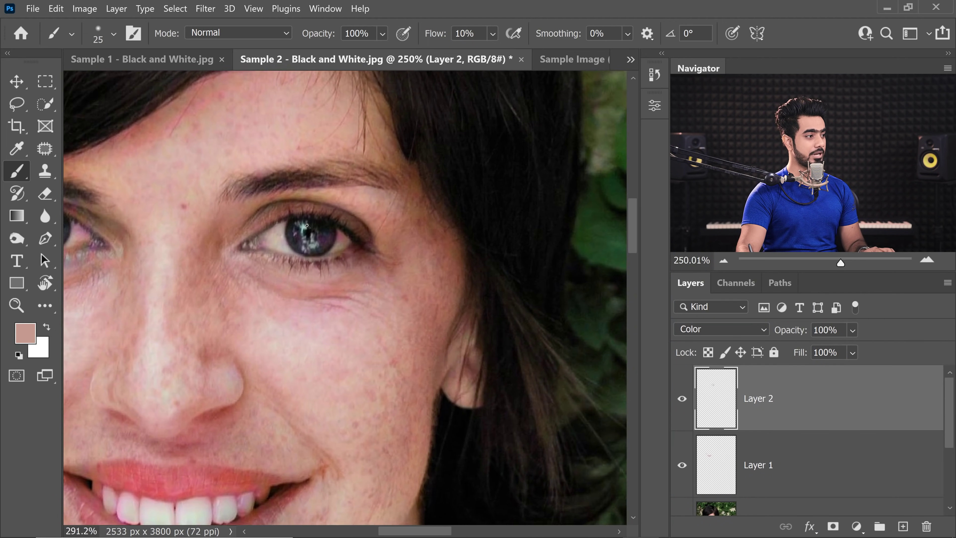
scroll(245, 207, "up", 5)
left_click(682, 401)
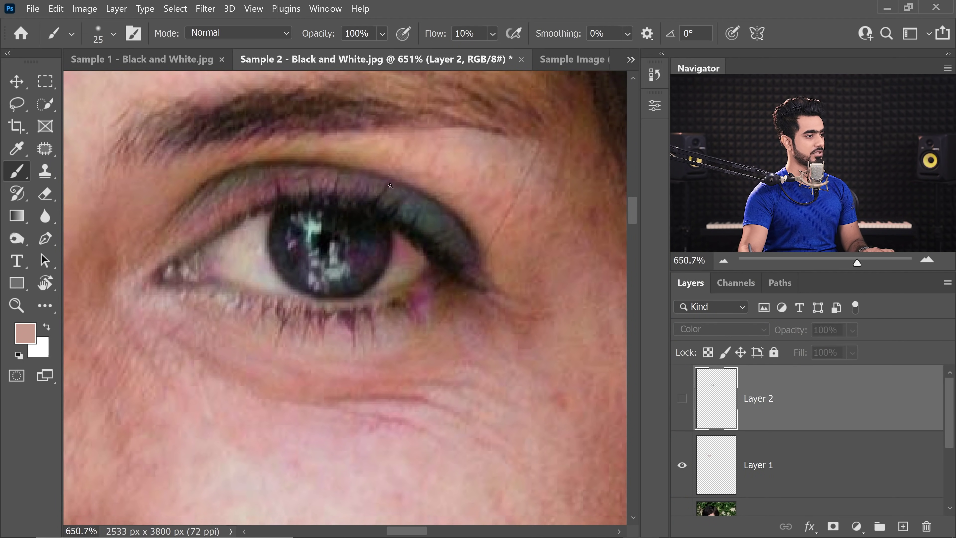
scroll(391, 185, "down", 3)
left_click(681, 398)
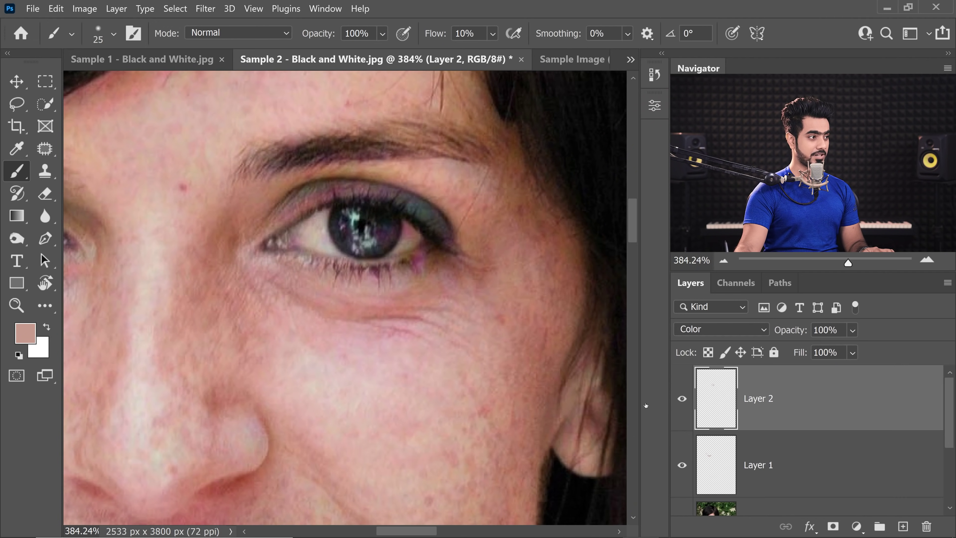
scroll(392, 232, "up", 1)
- Sample beige and pink tones near the eye, check Layer 2's effect, and paint the skin
left_click(293, 226, "alt")
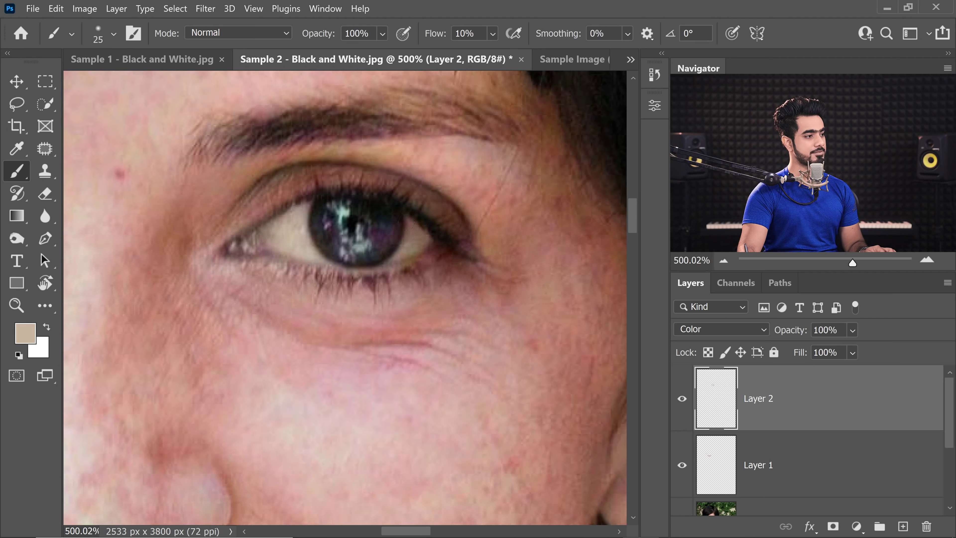
scroll(389, 256, "down", 4)
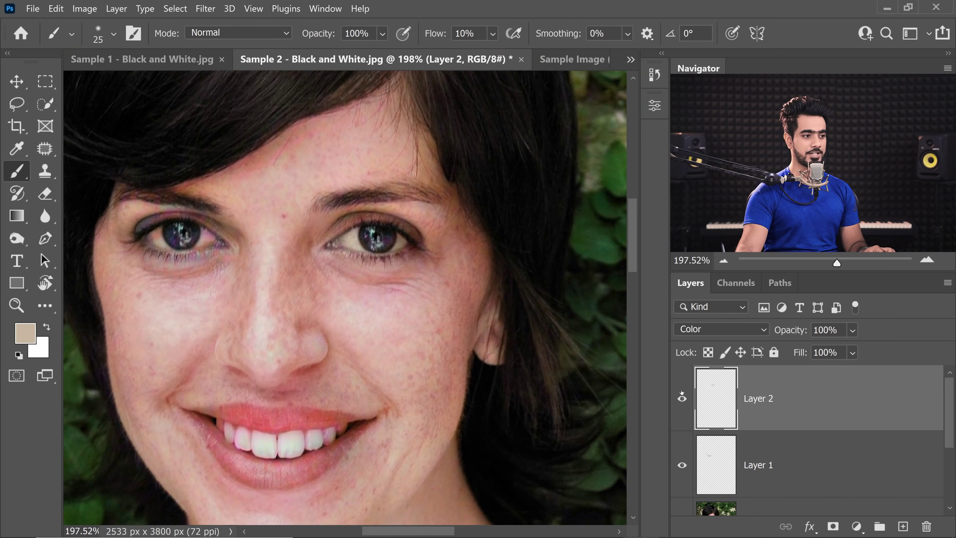
left_click(682, 398)
scroll(372, 227, "up", 5)
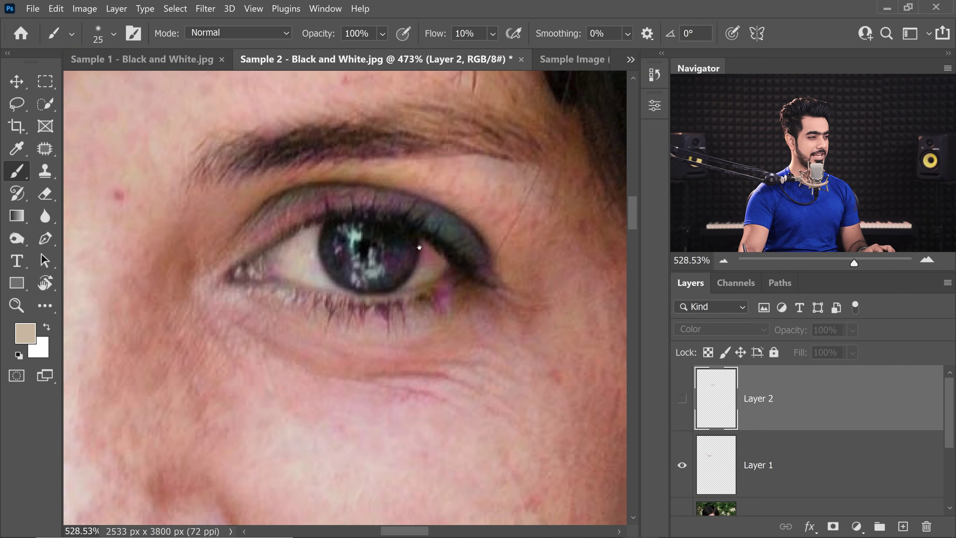
left_click(681, 398)
scroll(434, 274, "down", 10)
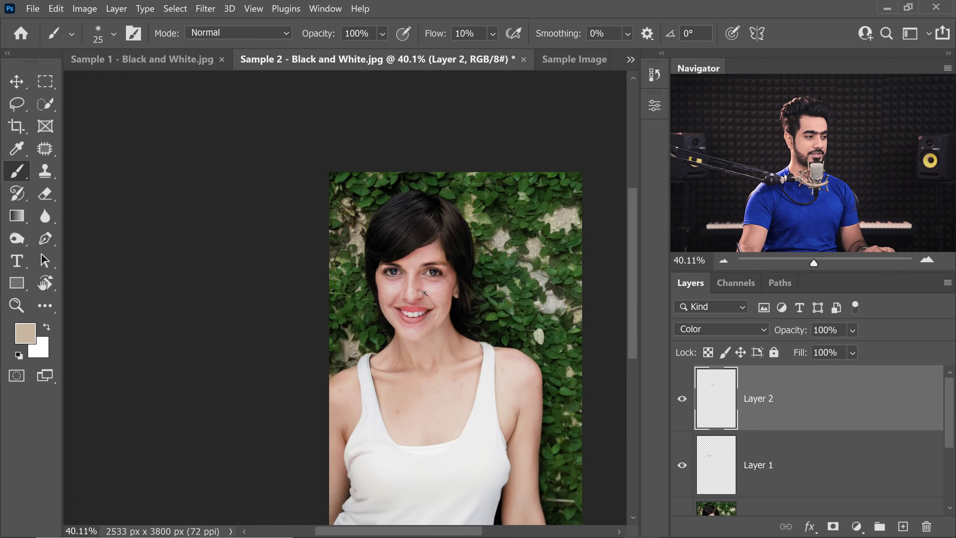
scroll(400, 335, "up", 8)
scroll(400, 334, "up", 3)
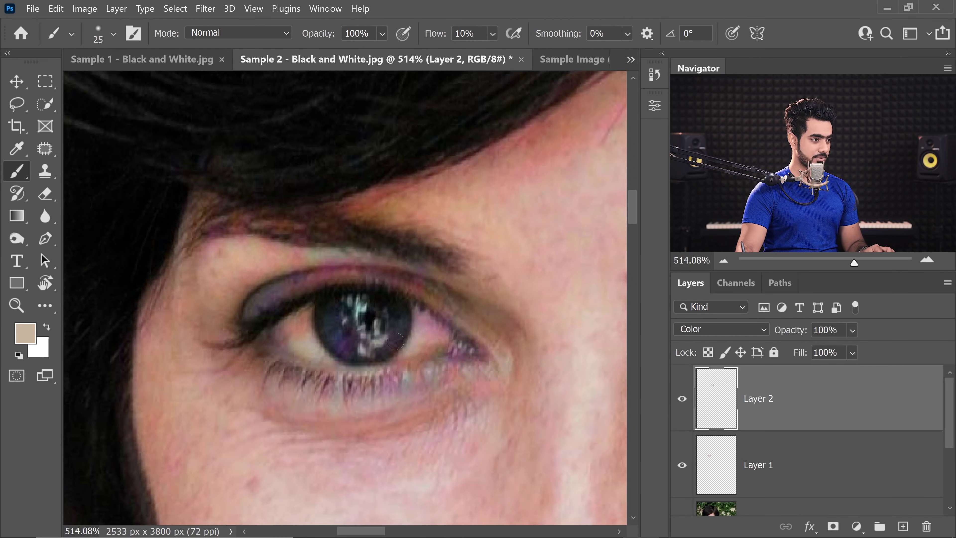
left_click(308, 345, "alt")
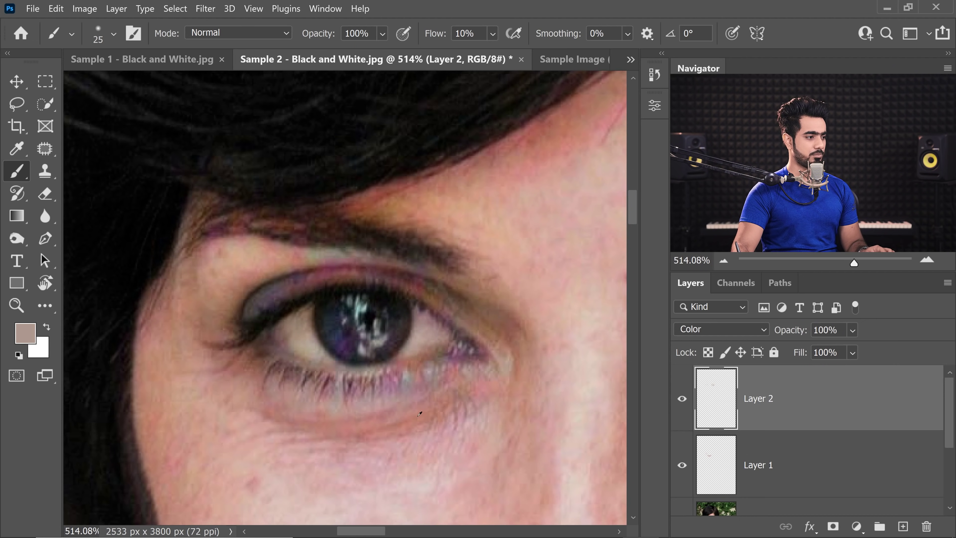
left_click_drag(400, 405, 341, 415)
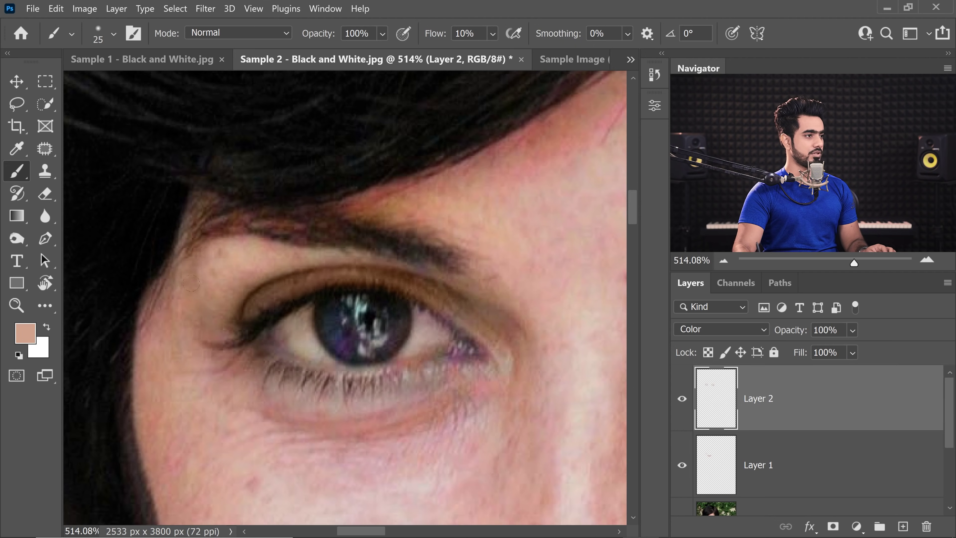
left_click(478, 201)
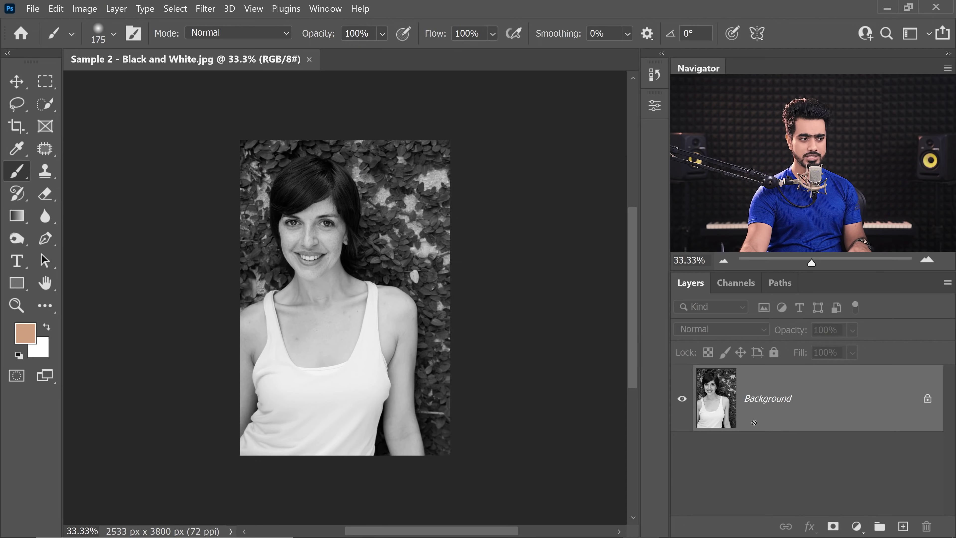
- Duplicate the background layer and download the Beta Colorize filter in Neural Filters
key("ctrl+j")
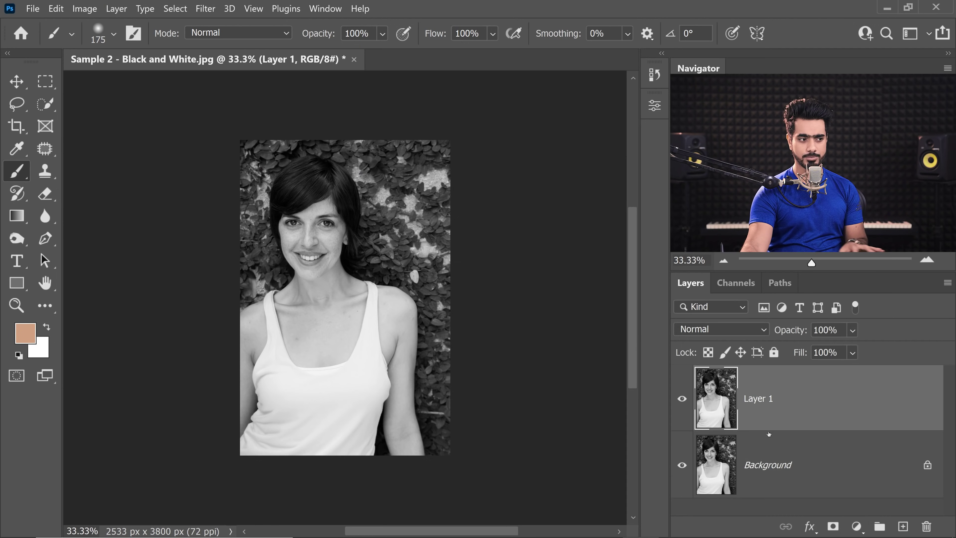
left_click(206, 9)
left_click(241, 56)
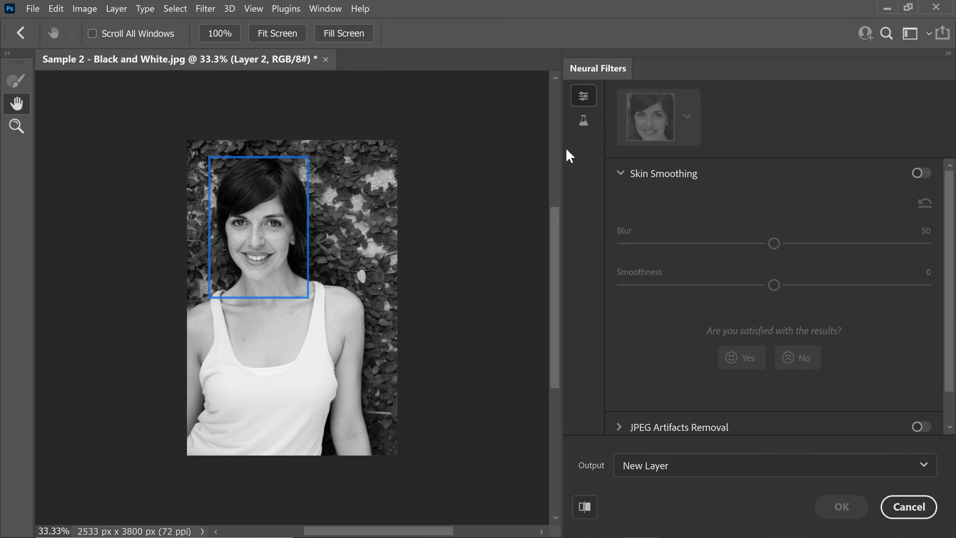
left_click(583, 122)
scroll(930, 363, "down", 10)
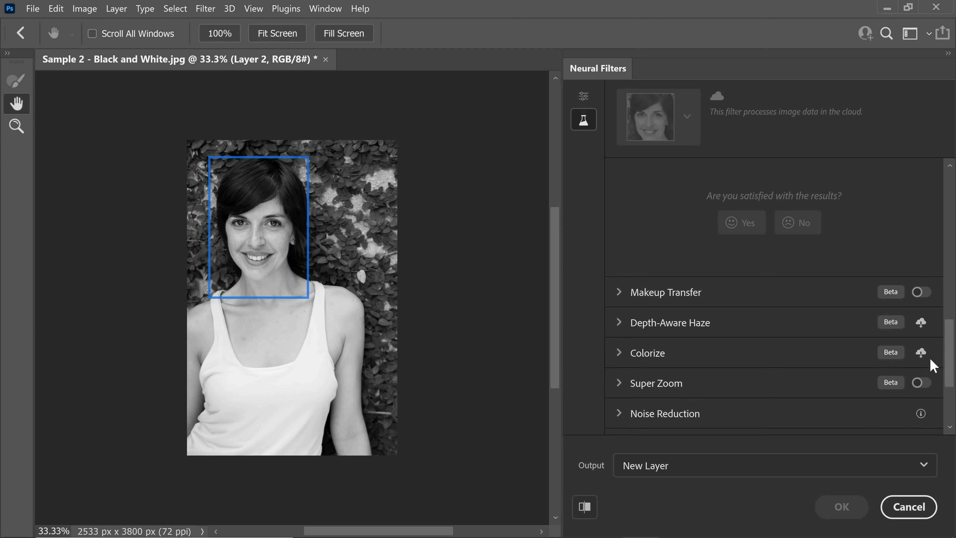
left_click(619, 257)
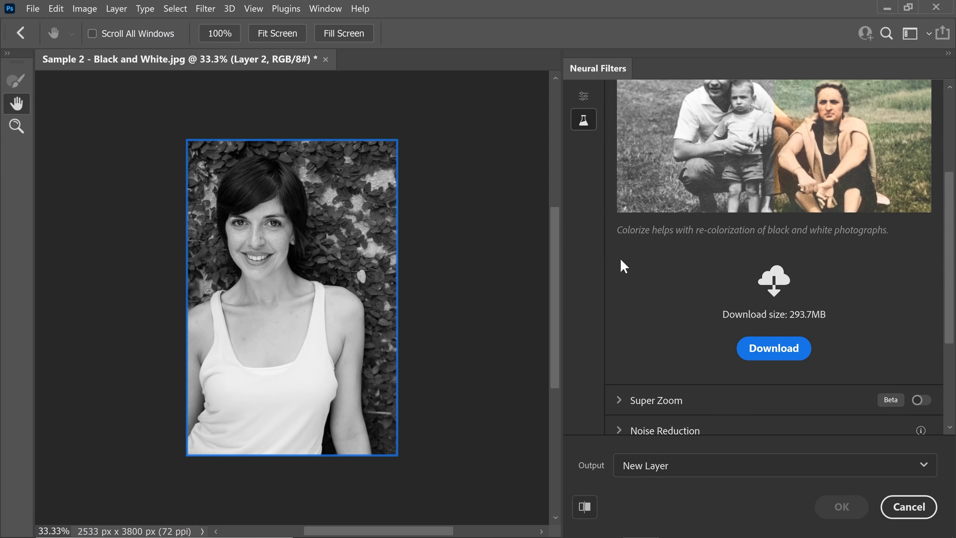
left_click(808, 353)
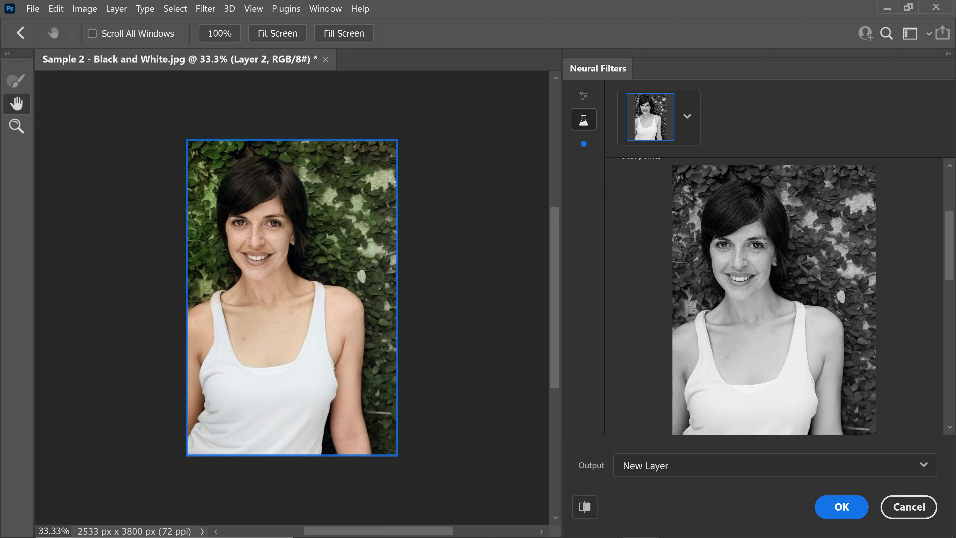
- Add a red Colorize focal point on the lips and nudge it slightly lower
scroll(950, 278, "down", 6)
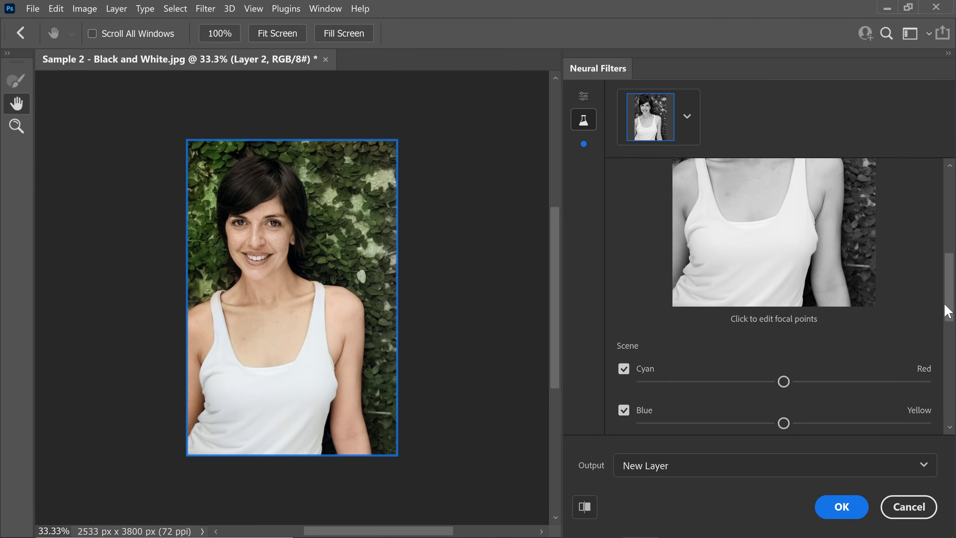
left_click_drag(942, 295, 945, 250)
left_click(749, 342)
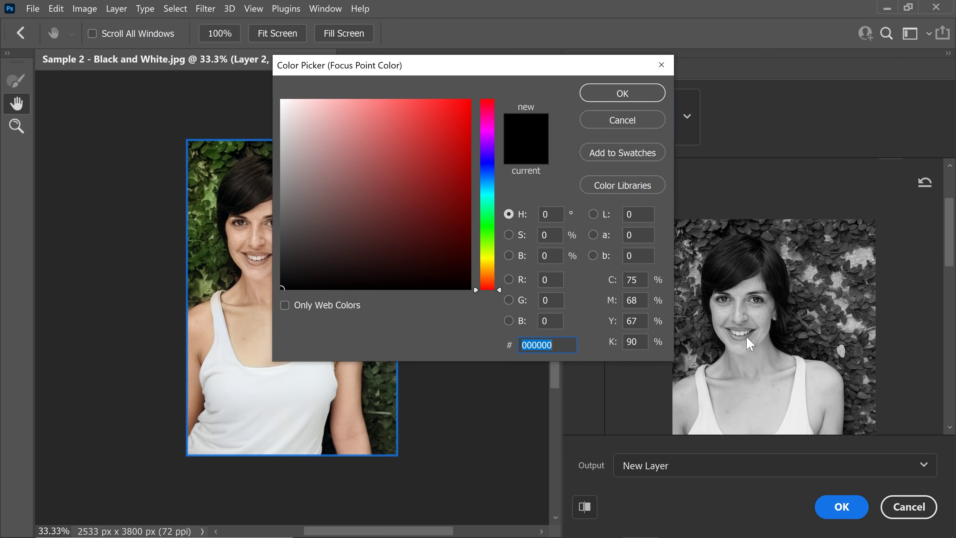
left_click_drag(445, 186, 469, 114)
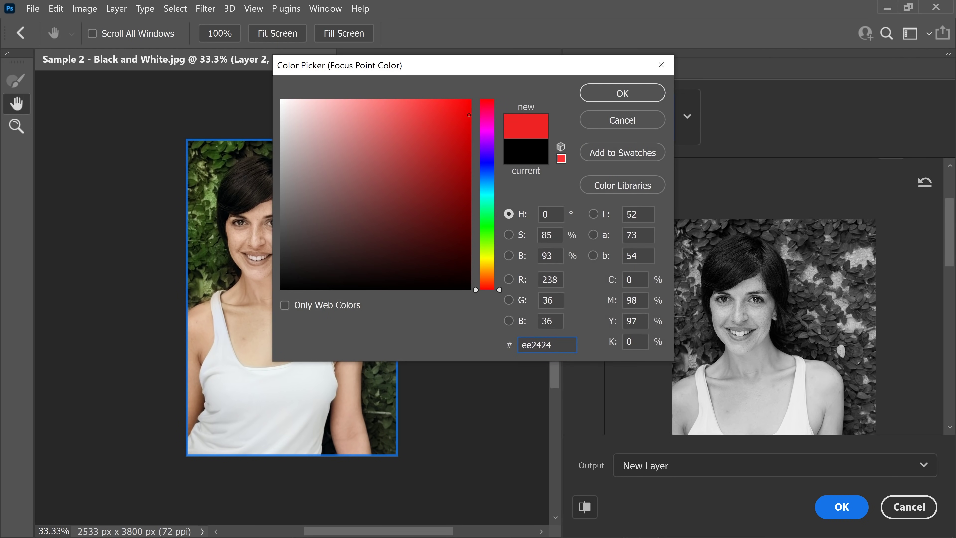
left_click(610, 95)
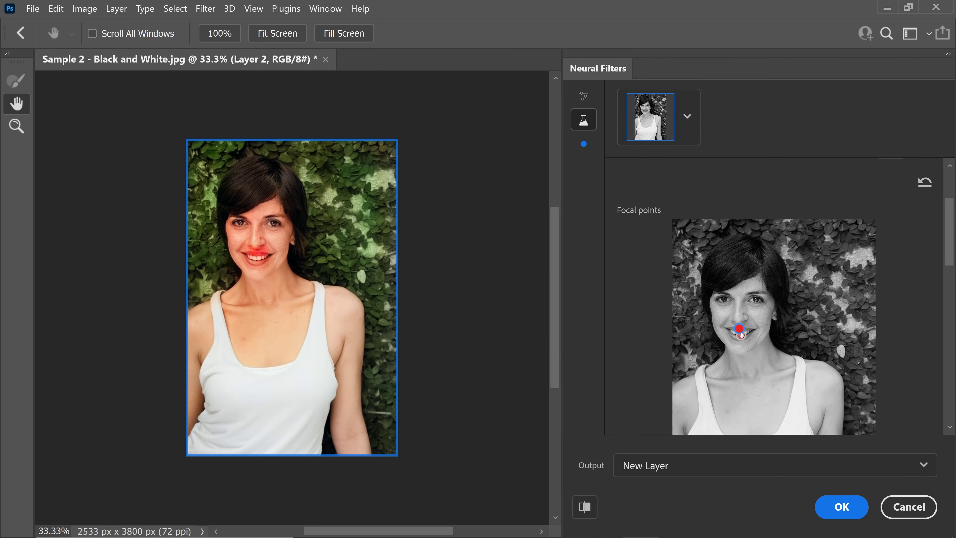
left_click_drag(741, 334, 745, 343)
- Add a second focal point near the eyes with a peach colour
left_click(741, 300)
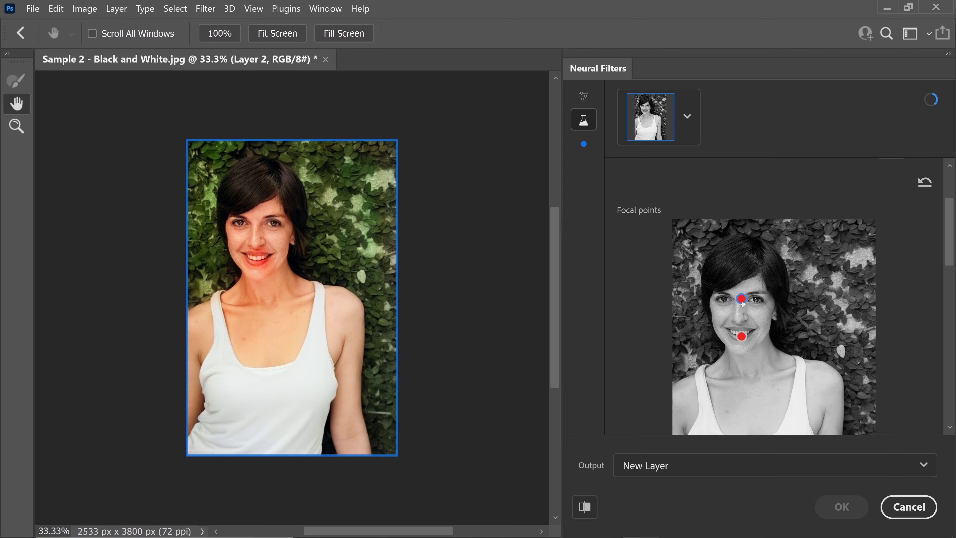
left_click_drag(940, 261, 940, 303)
left_click(839, 335)
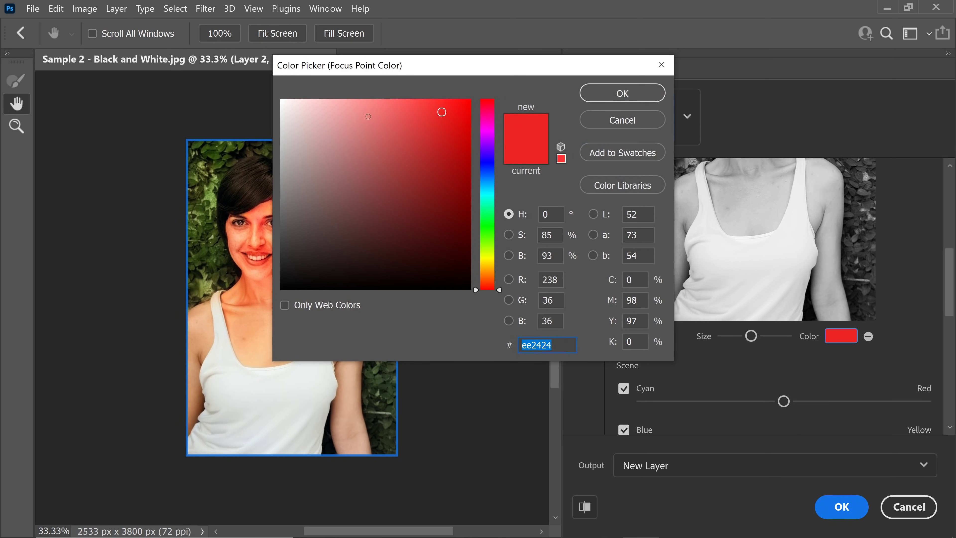
left_click(346, 108)
left_click_drag(498, 279, 492, 275)
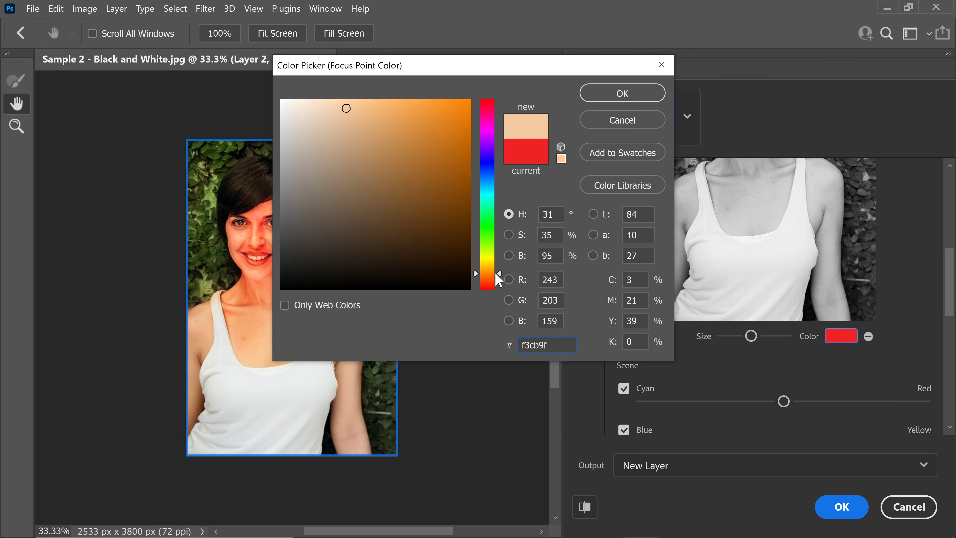
left_click(621, 93)
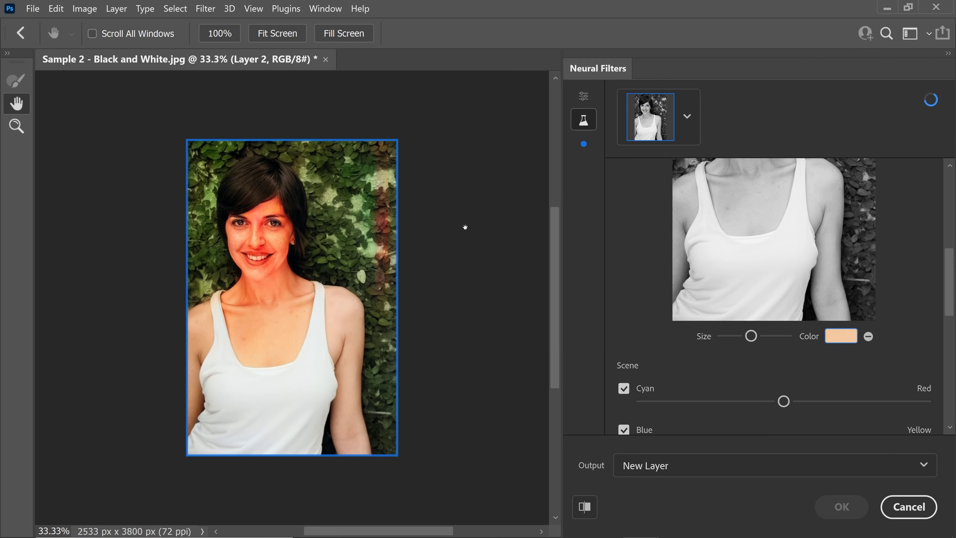
- Remove the focal point and apply the Colorize result with output set to New Layer
left_click(868, 393)
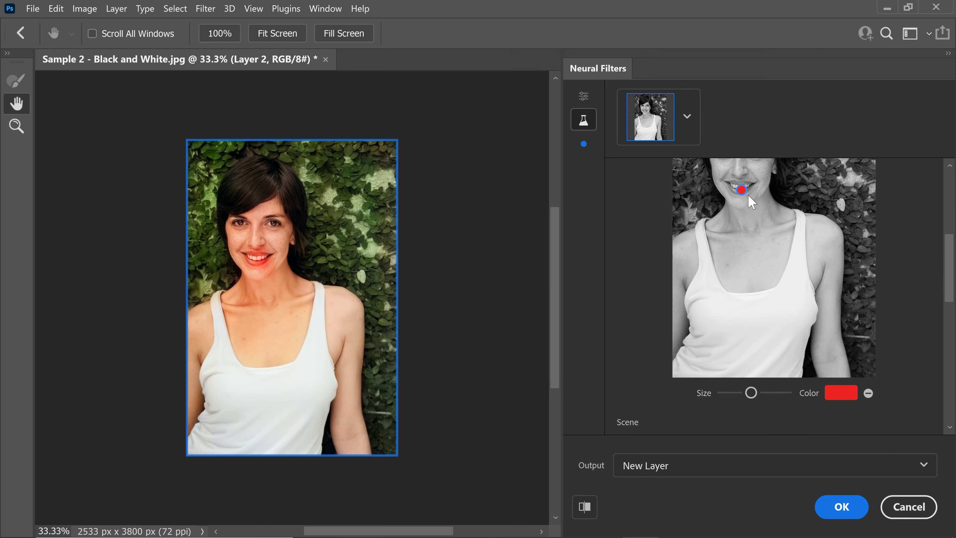
left_click(869, 393)
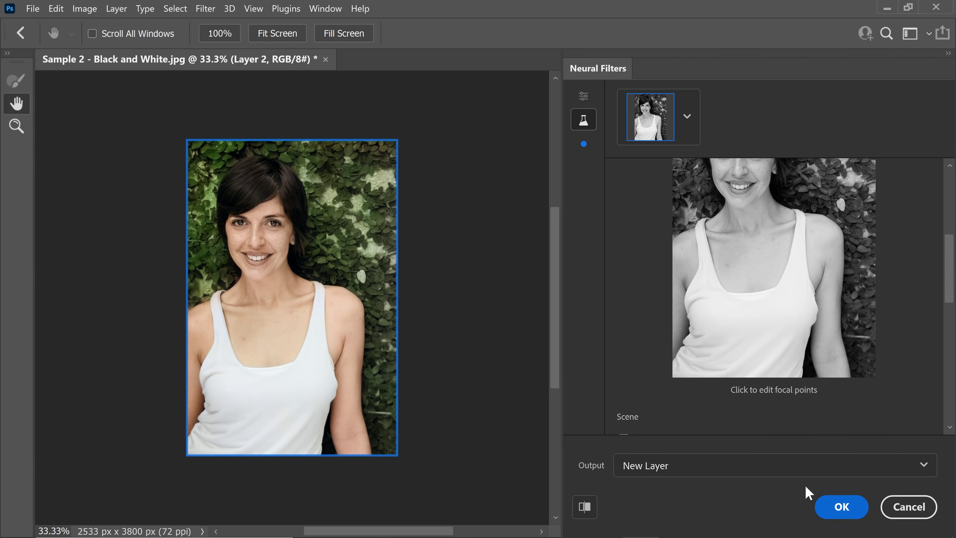
left_click(824, 503)
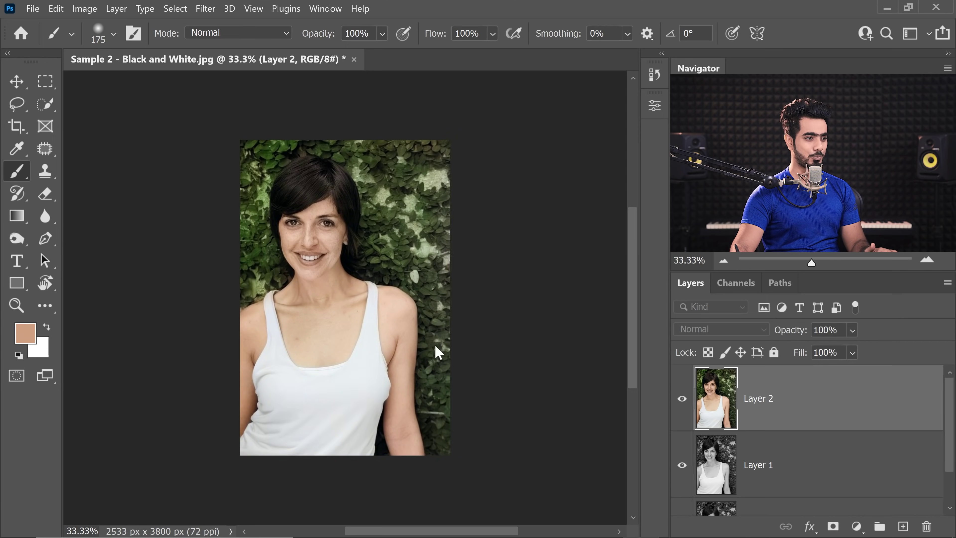
- Drag Sample 2 - Black and White-Colorized.jpg from File Explorer into Photoshop
left_click(421, 522)
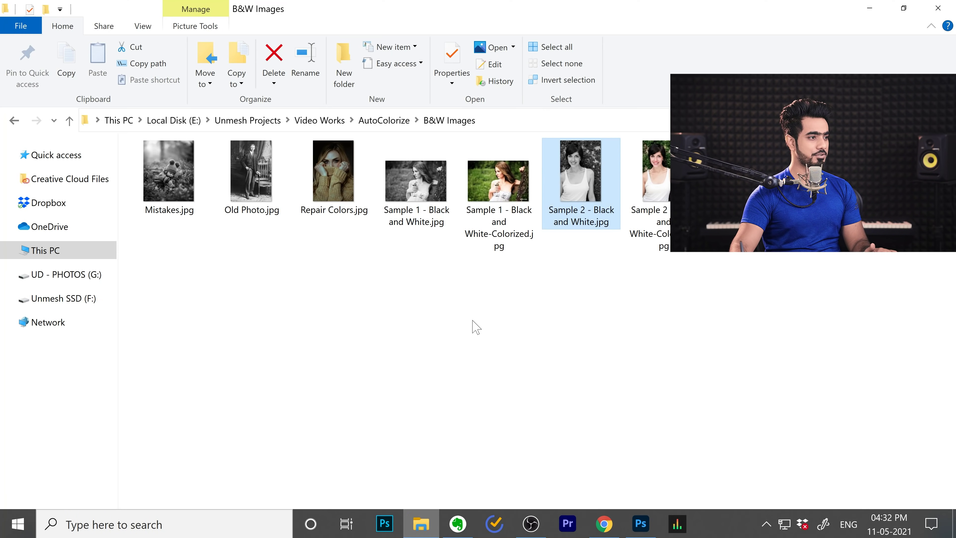
left_click(664, 166)
left_click_drag(666, 160, 468, 71)
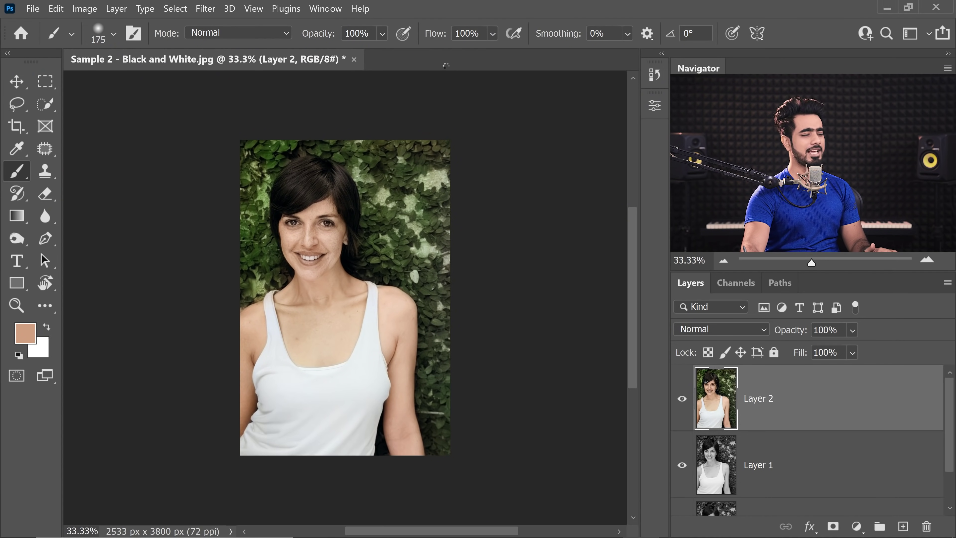
- Tile the MyHeritage and neural-filter Sample 2 documents with Window > Arrange > 2-up Vertical
left_click(325, 8)
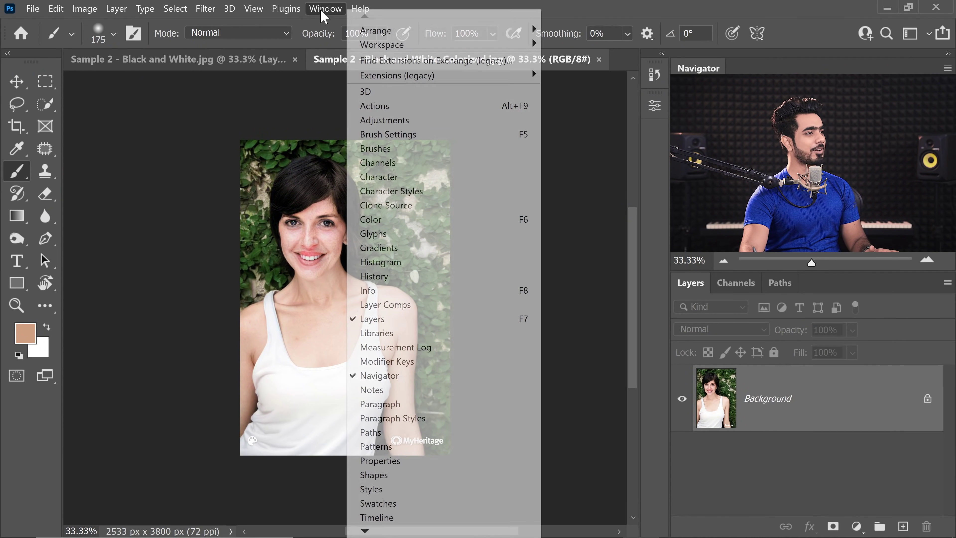
mouse_move(425, 36)
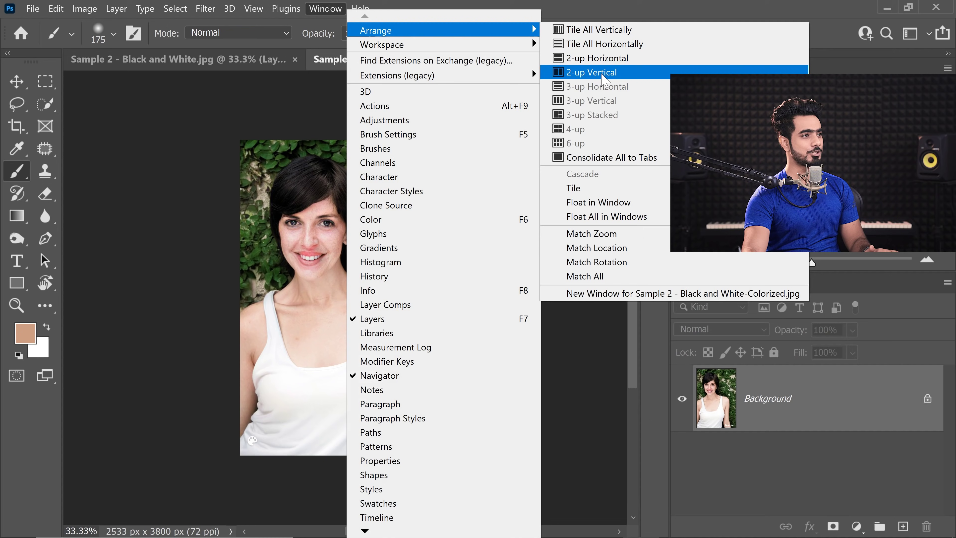
left_click(604, 73)
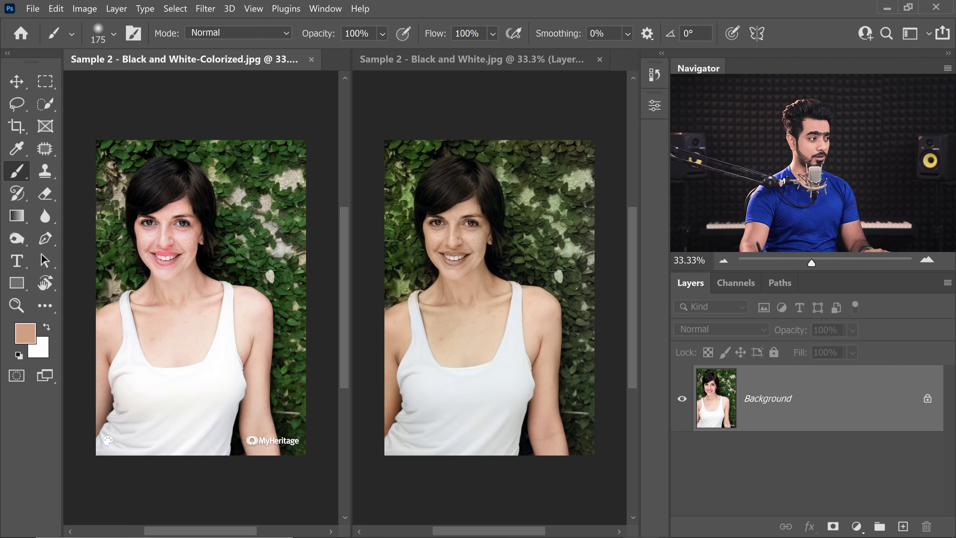
- Zoom both tiled colorized portraits and pan to the shoulder area to compare them
scroll(143, 279, "up", 5)
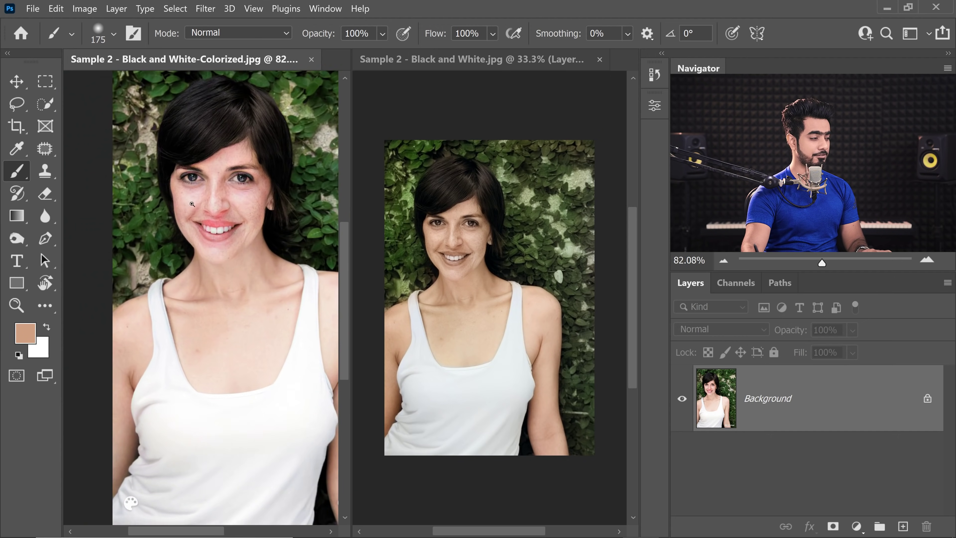
scroll(192, 204, "down", 3)
scroll(192, 204, "up", 5)
scroll(242, 262, "down", 2)
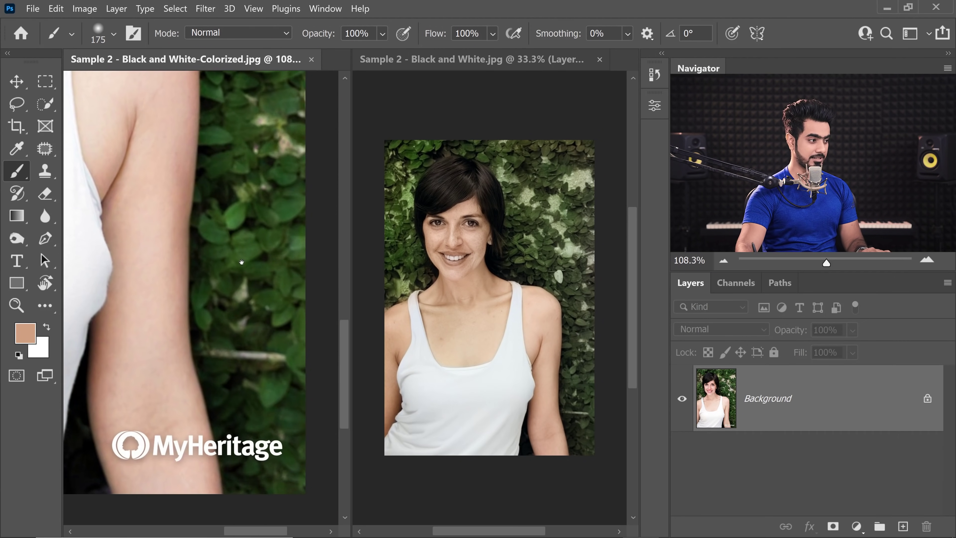
scroll(241, 261, "down", 3)
left_click(455, 250)
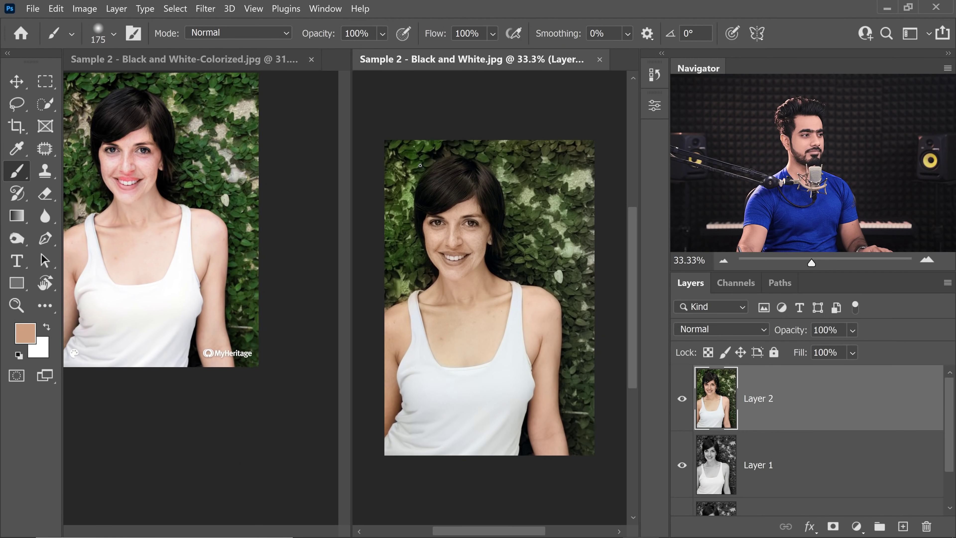
scroll(420, 165, "up", 5)
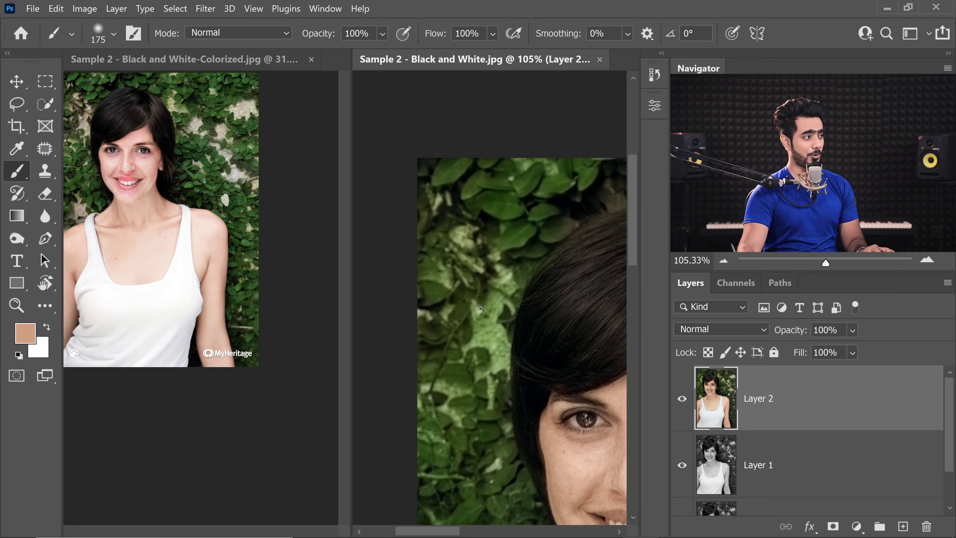
scroll(481, 308, "up", 3)
scroll(481, 308, "down", 6)
left_click_drag(625, 490, 503, 360)
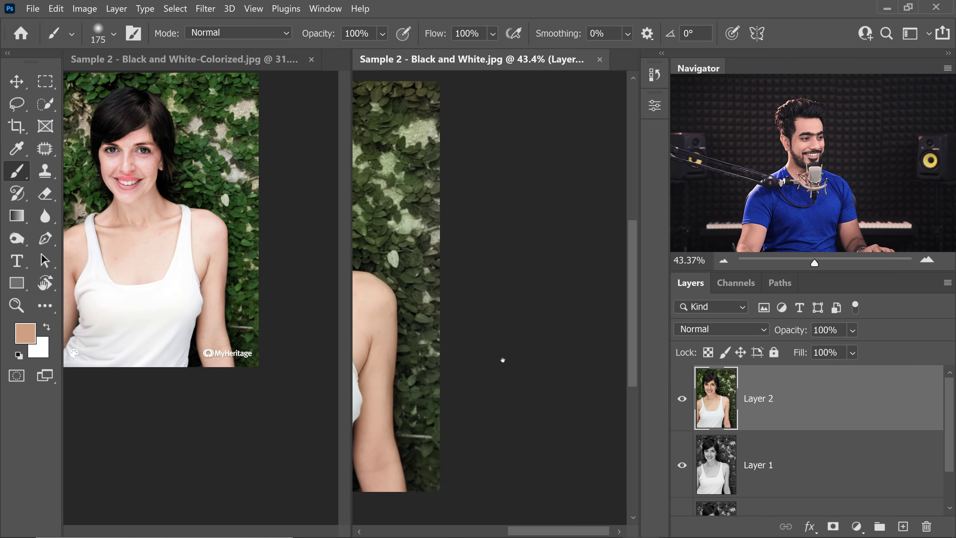
scroll(477, 341, "up", 6)
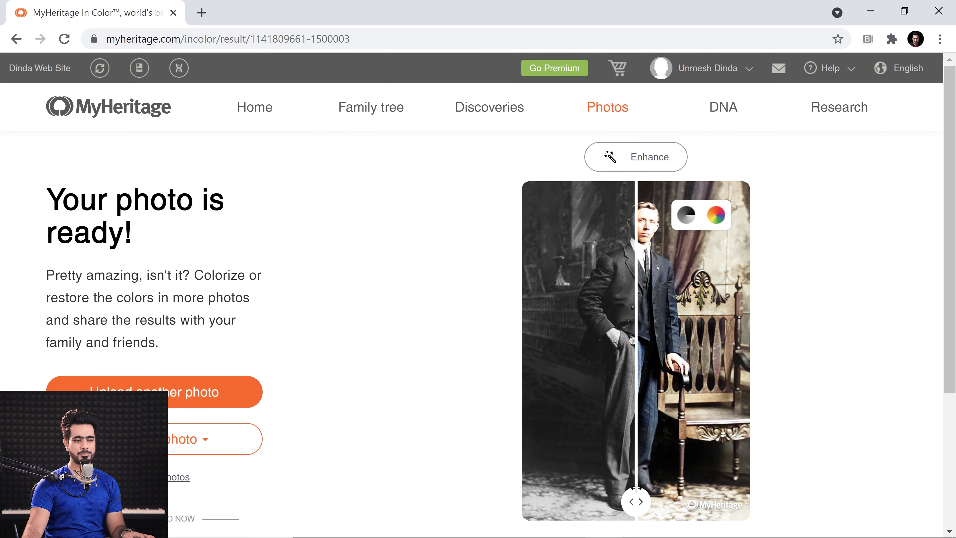
- Download Old Photo-Colorized.jpg from MyHeritage and drag Old Photo.jpg into Photoshop
left_click_drag(636, 488, 475, 488)
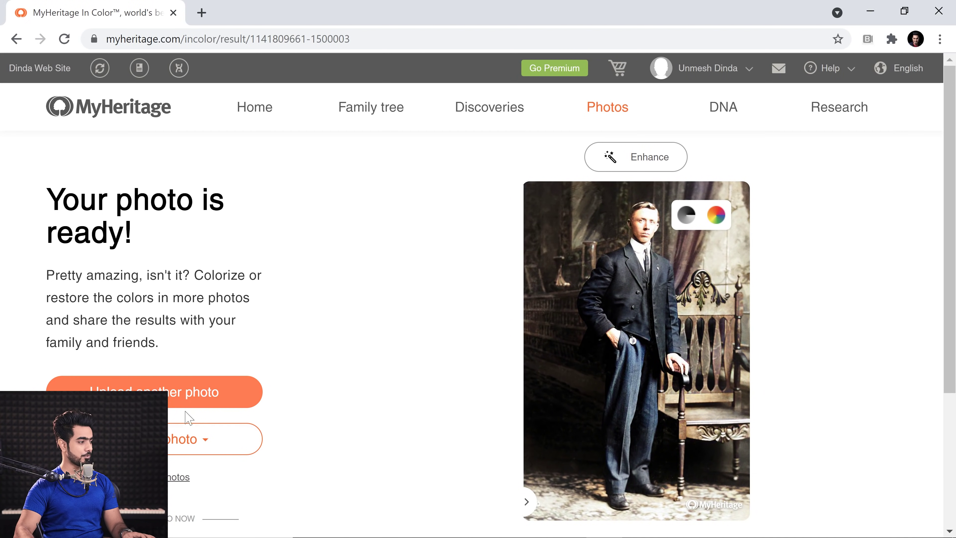
left_click(195, 444)
left_click(246, 479)
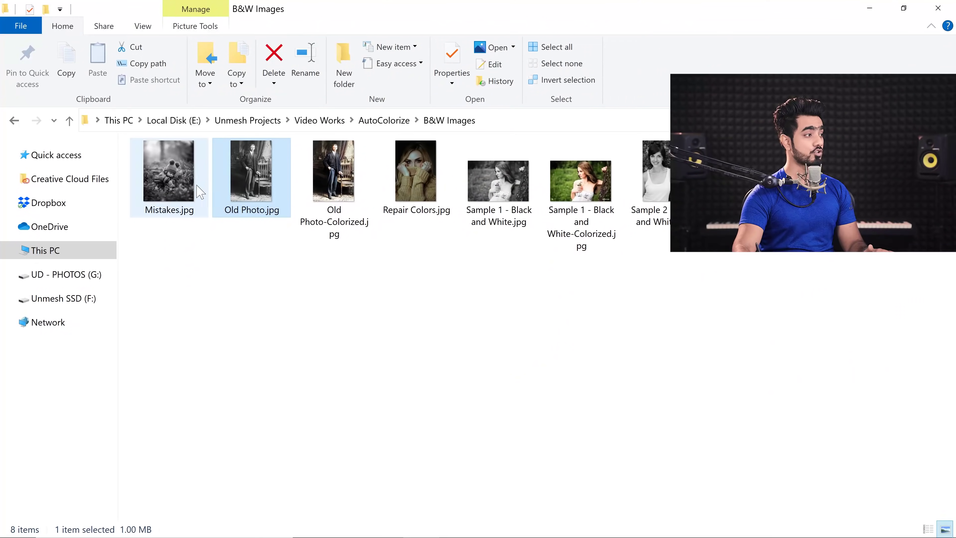
left_click_drag(249, 189, 438, 332)
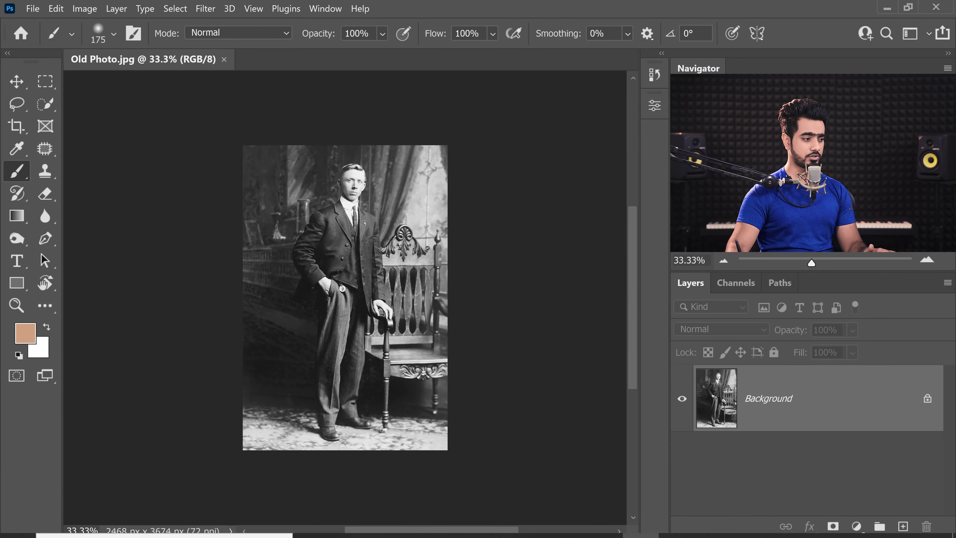
- Place Old Photo-Colorized.jpg as a layer above the black-and-white portrait
left_click(404, 527)
left_click_drag(334, 171, 354, 265)
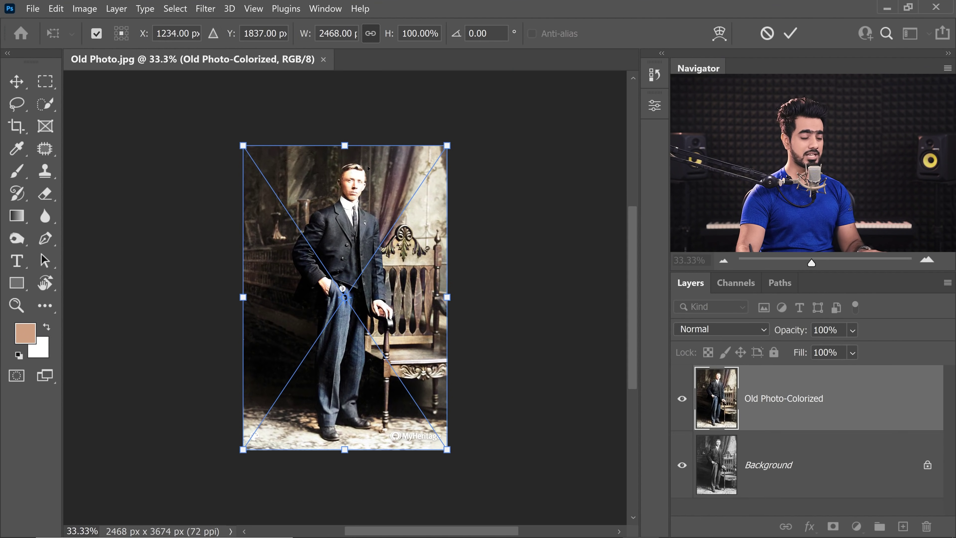
key("Return")
key("b")
left_click_drag(351, 175, 670, 364)
- Hide and reshow the colorized layer to compare it with the original
left_click(681, 398)
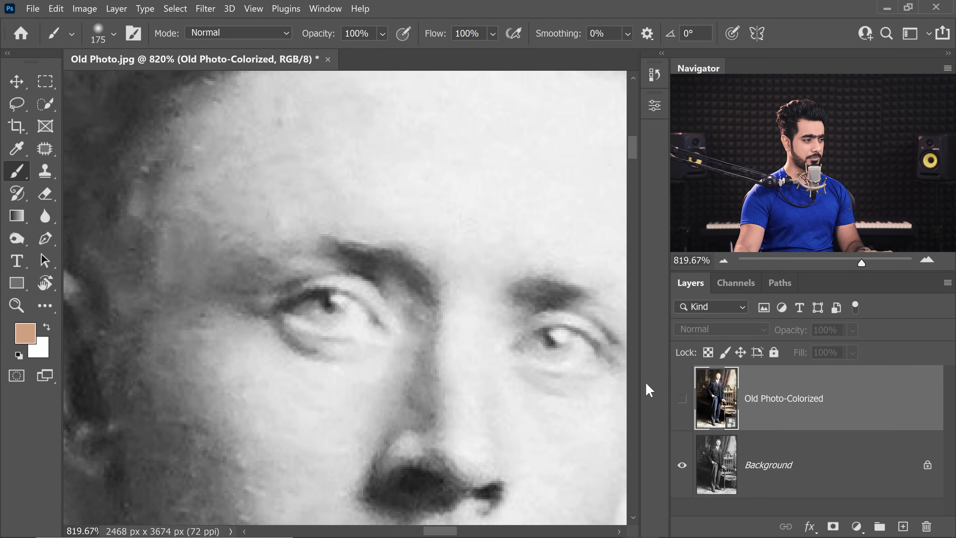
left_click(681, 399)
scroll(447, 255, "down", 8)
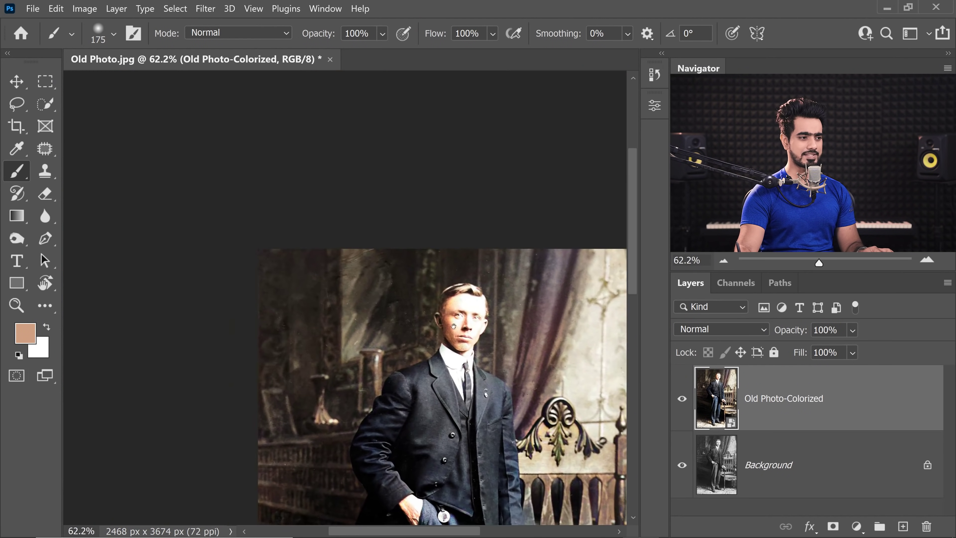
left_click_drag(453, 326, 405, 265)
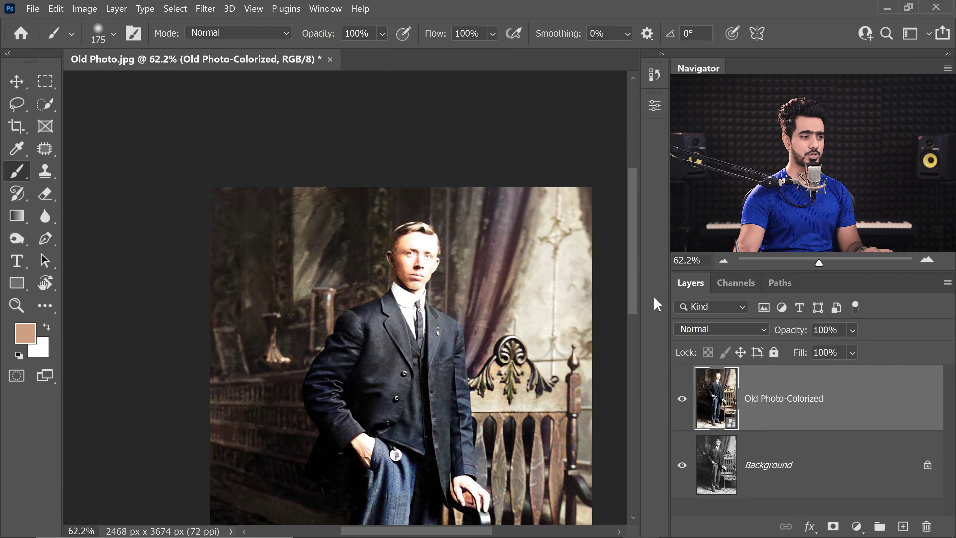
- Try Color blend mode on the colorized layer, then return it to Normal
left_click(714, 330)
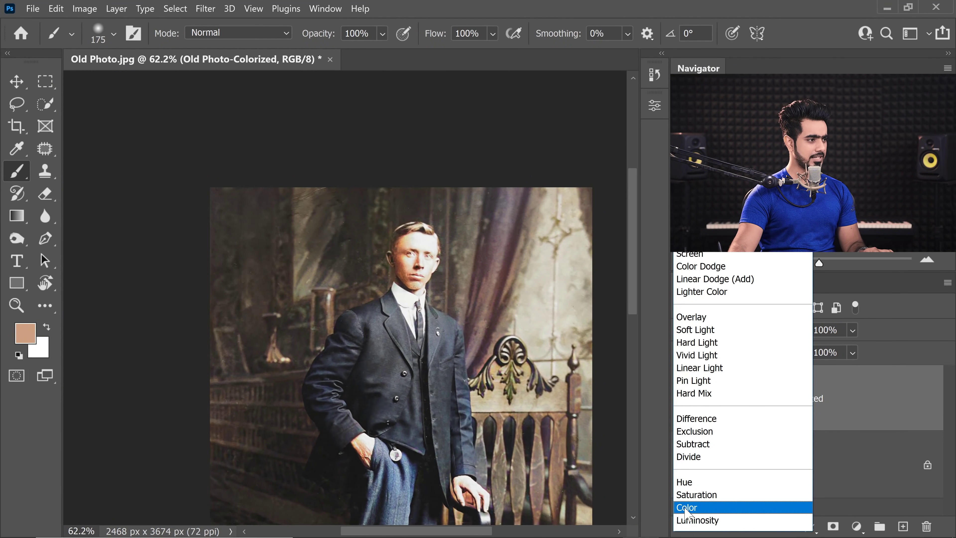
left_click(685, 507)
scroll(445, 307, "down", 3)
scroll(444, 307, "up", 3)
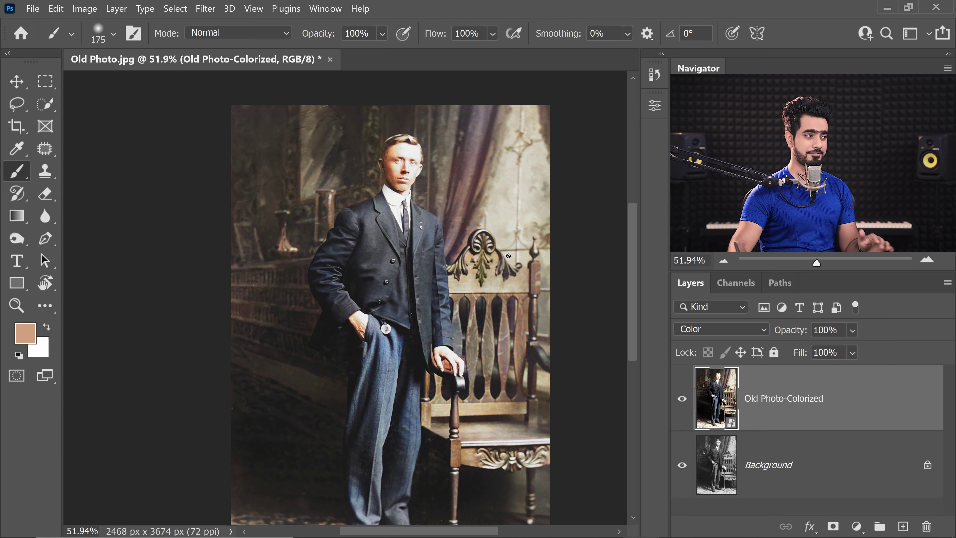
left_click(698, 332)
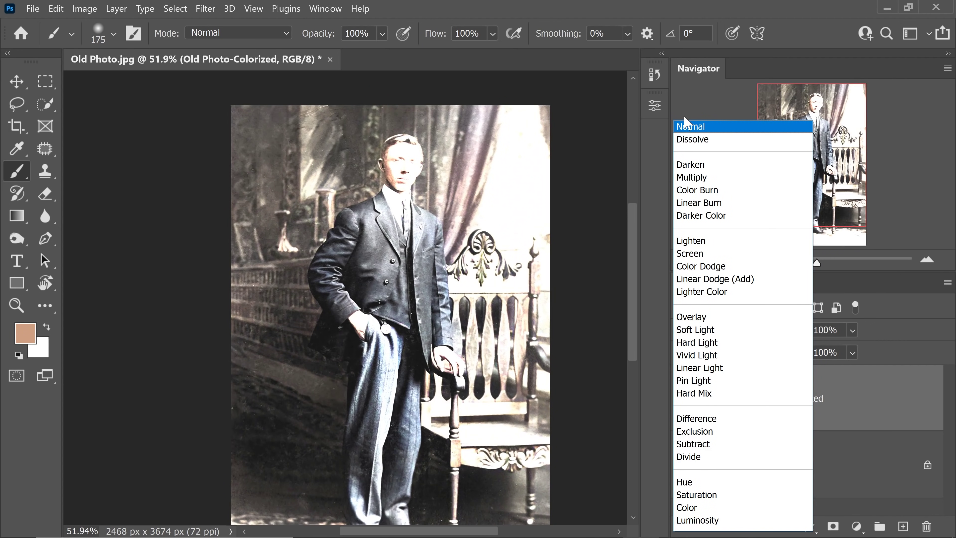
left_click(687, 131)
left_click(699, 330)
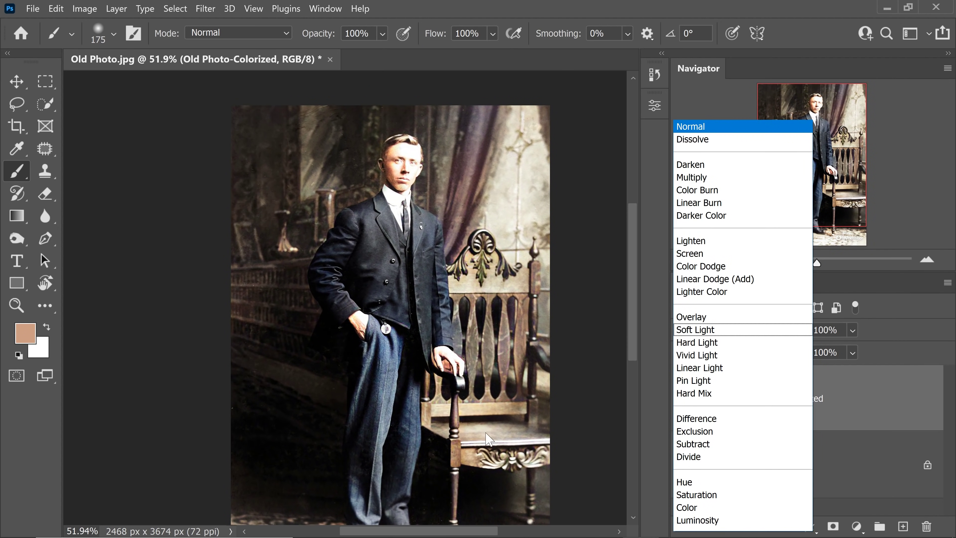
left_click(686, 507)
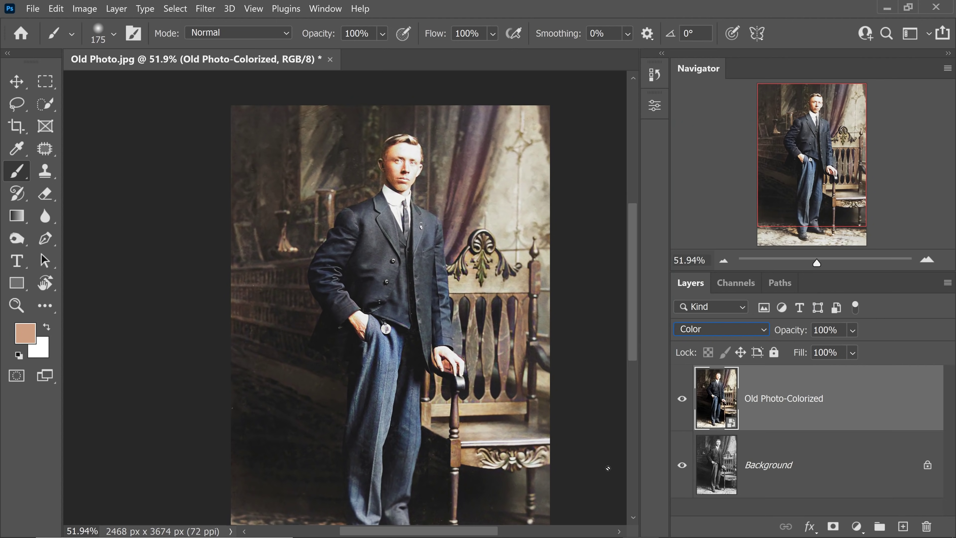
left_click(698, 330)
left_click(690, 130)
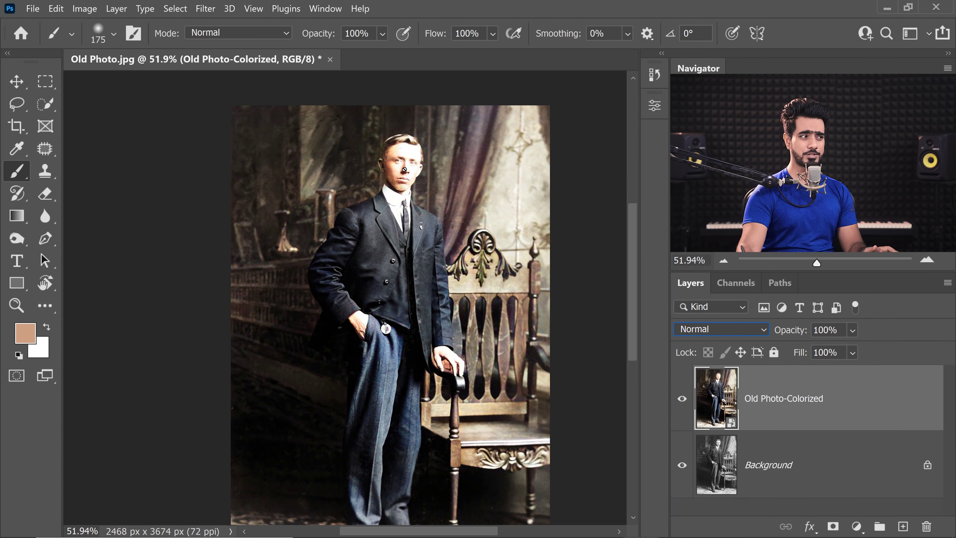
scroll(409, 144, "up", 8)
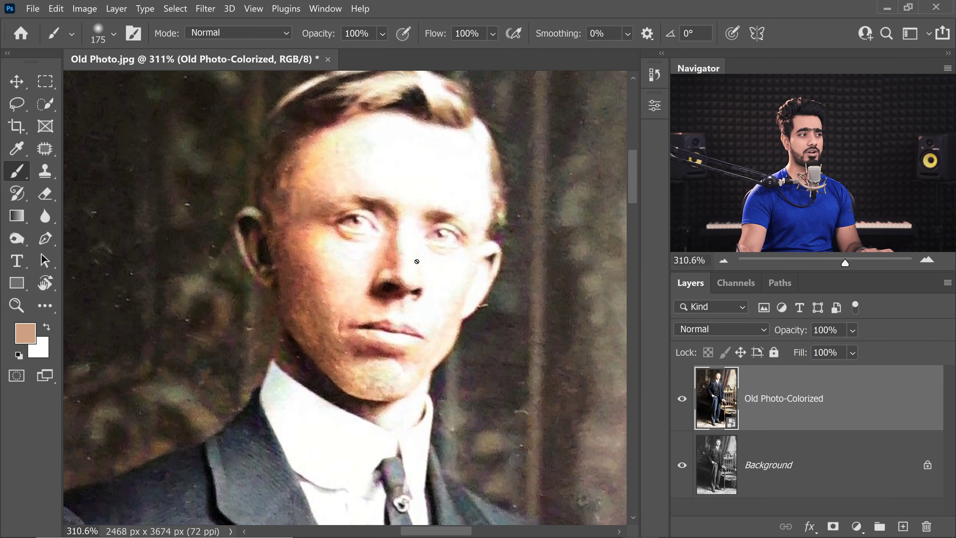
scroll(417, 262, "down", 4)
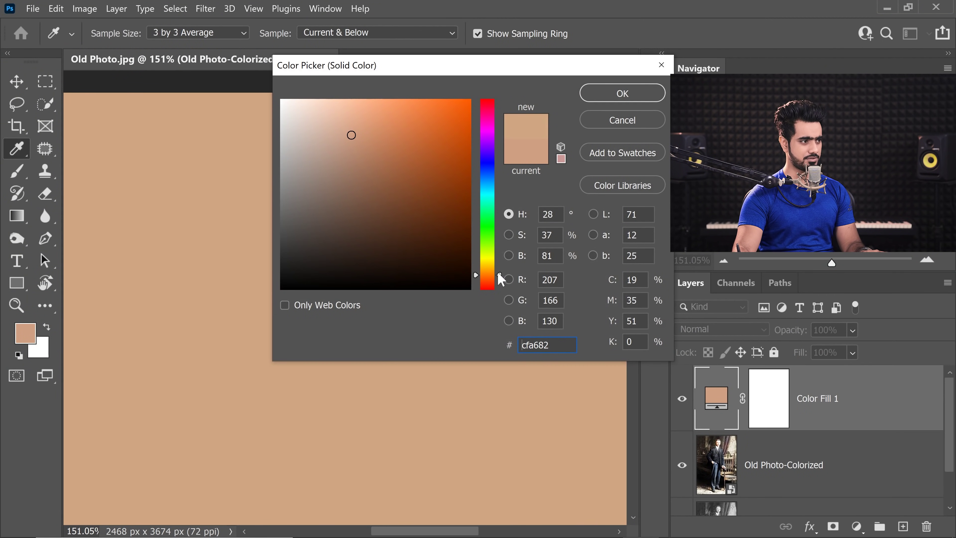
- Choose a lighter, slightly more orange peach for the solid colour fill
left_click_drag(501, 279, 502, 282)
left_click_drag(344, 145, 337, 81)
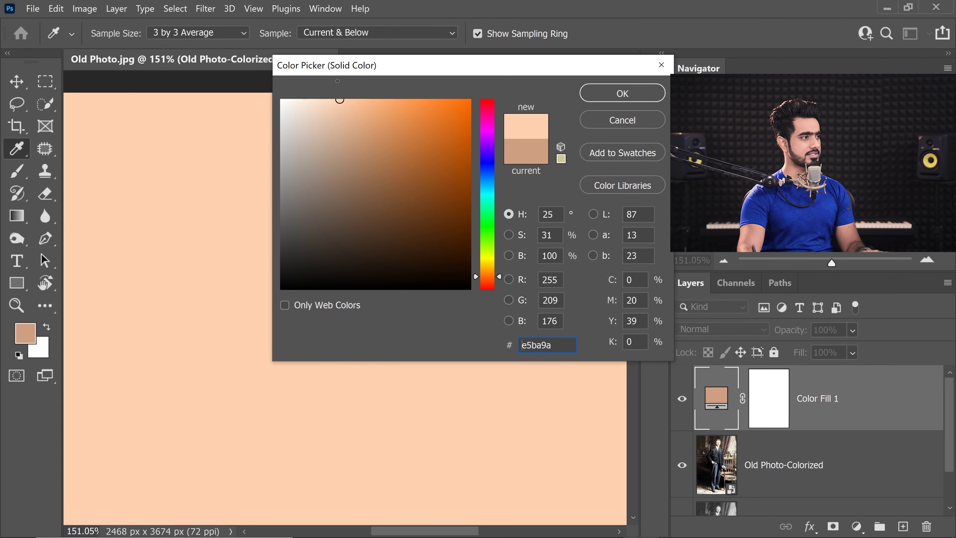
left_click(622, 93)
key("b")
- Set the peach fill layer's blend mode to Multiply
left_click(715, 329)
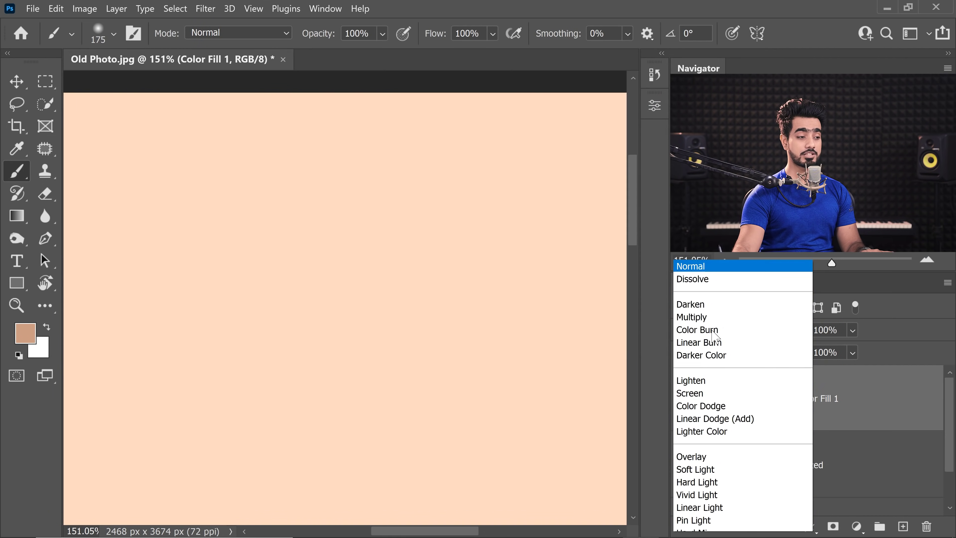
scroll(706, 324, "down", 3)
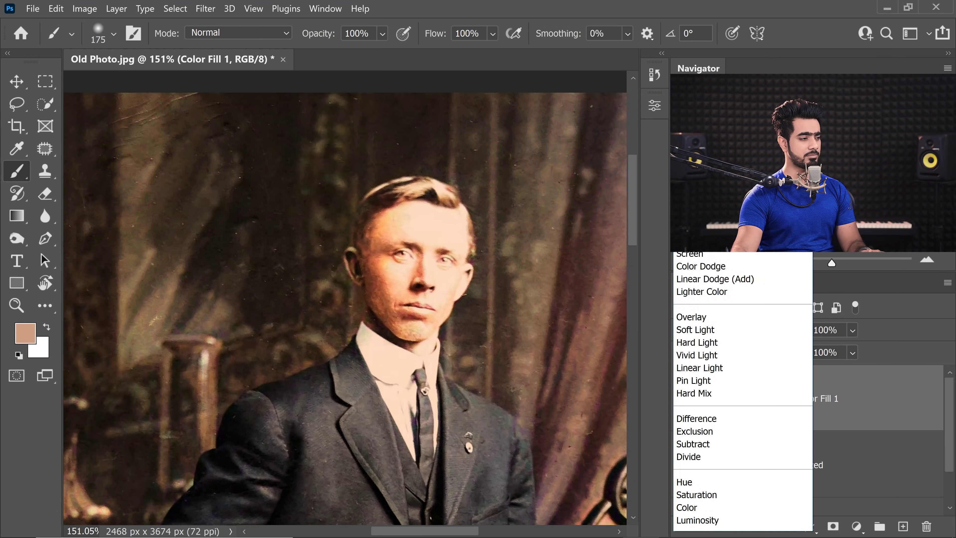
left_click(568, 243)
left_click_drag(439, 249, 450, 146)
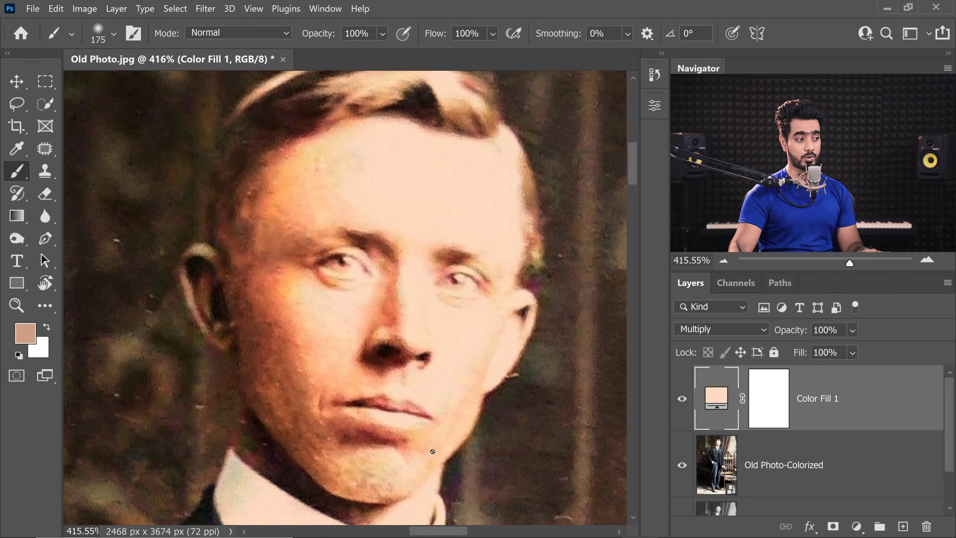
- Invert the Color Fill 1 mask and paint the peach tint back over the man's head
left_click(777, 408)
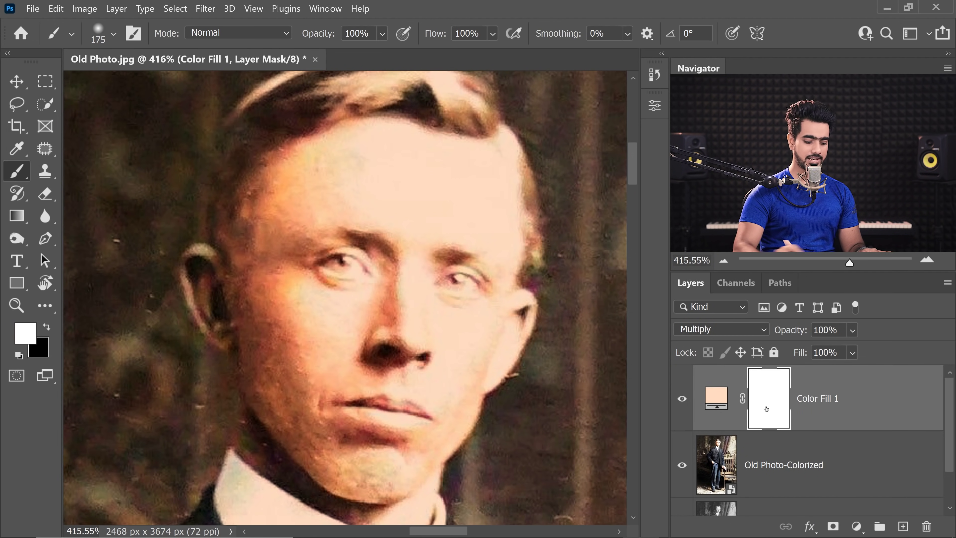
key("ctrl+i")
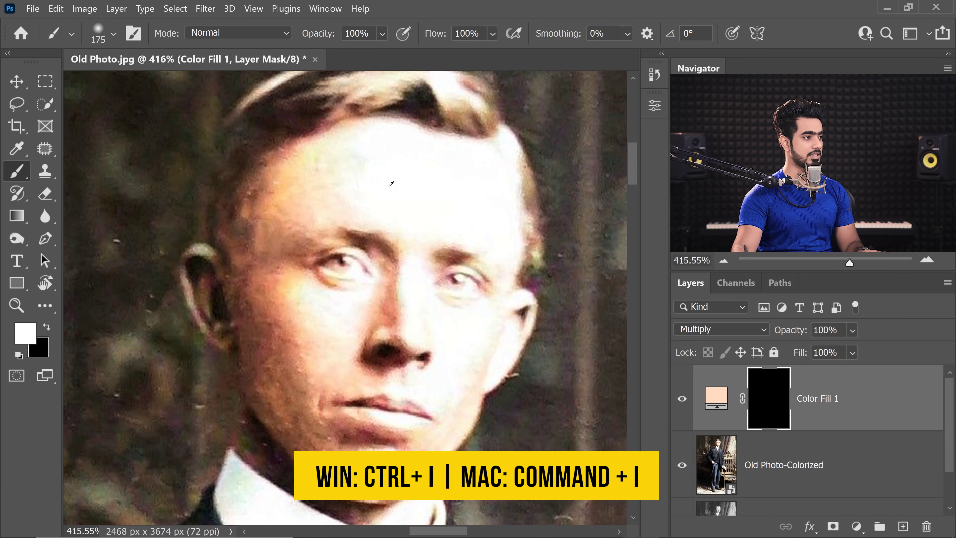
mouse_move(366, 215)
left_mouse_down()
mouse_move(347, 231)
mouse_move(254, 221)
left_mouse_up()
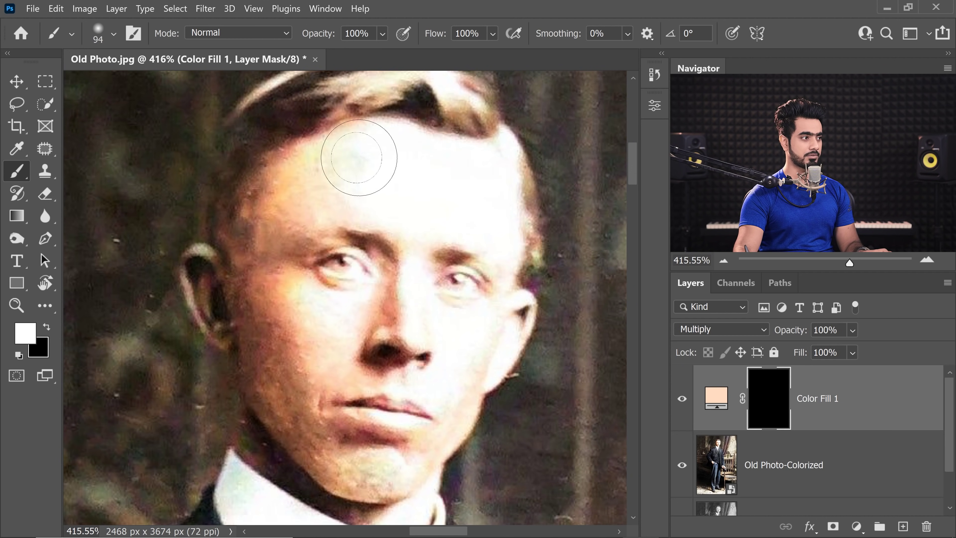
mouse_move(358, 157)
left_mouse_down()
mouse_move(416, 160)
mouse_move(352, 171)
mouse_move(330, 188)
mouse_move(491, 217)
mouse_move(490, 166)
left_mouse_up()
left_click_drag(472, 267, 476, 231)
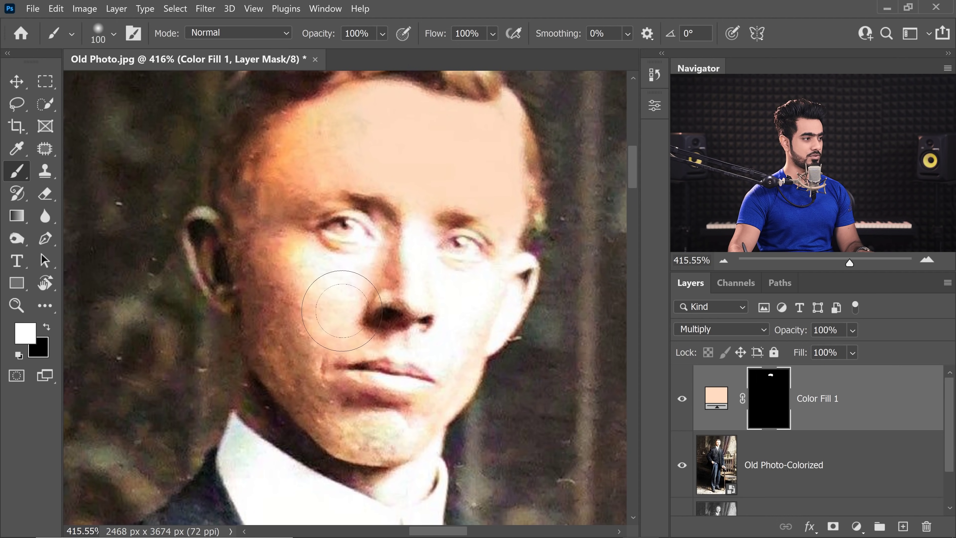
mouse_move(341, 278)
left_mouse_down()
mouse_move(363, 299)
mouse_move(422, 293)
left_mouse_up()
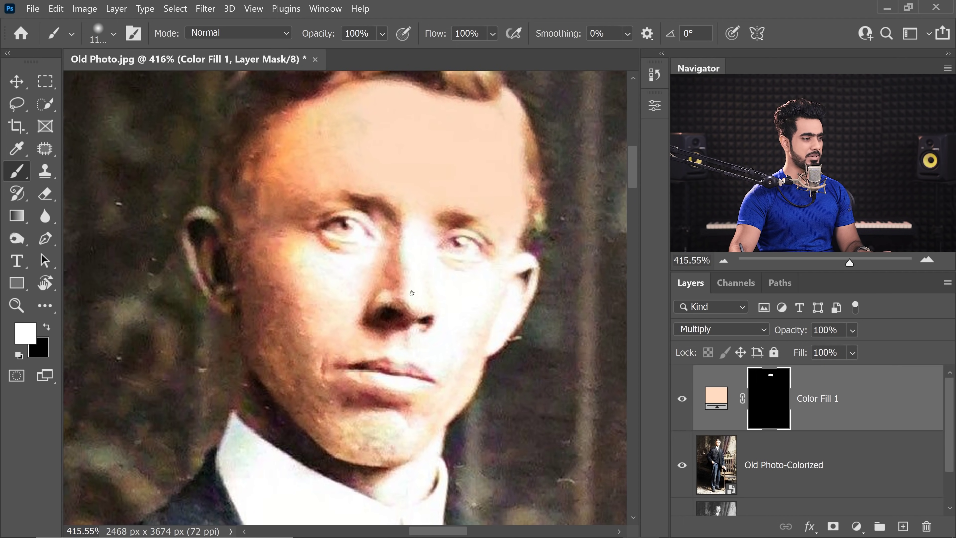
scroll(411, 293, "down", 5)
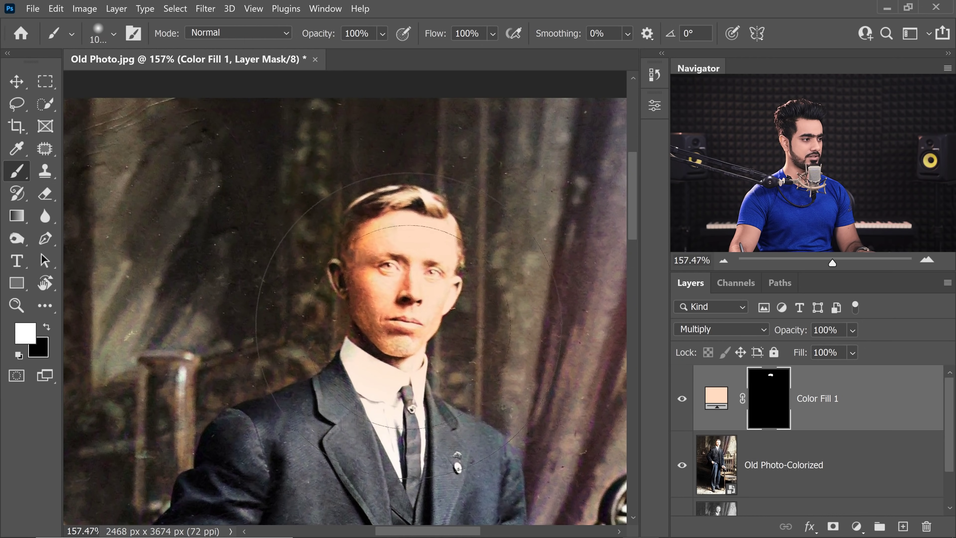
left_click(408, 325)
mouse_move(408, 326)
left_mouse_down()
mouse_move(373, 331)
mouse_move(338, 395)
mouse_move(367, 399)
mouse_move(355, 428)
left_mouse_up()
- Paint black on the mask with a smaller brush to keep the tint off eyes and collar
key("x")
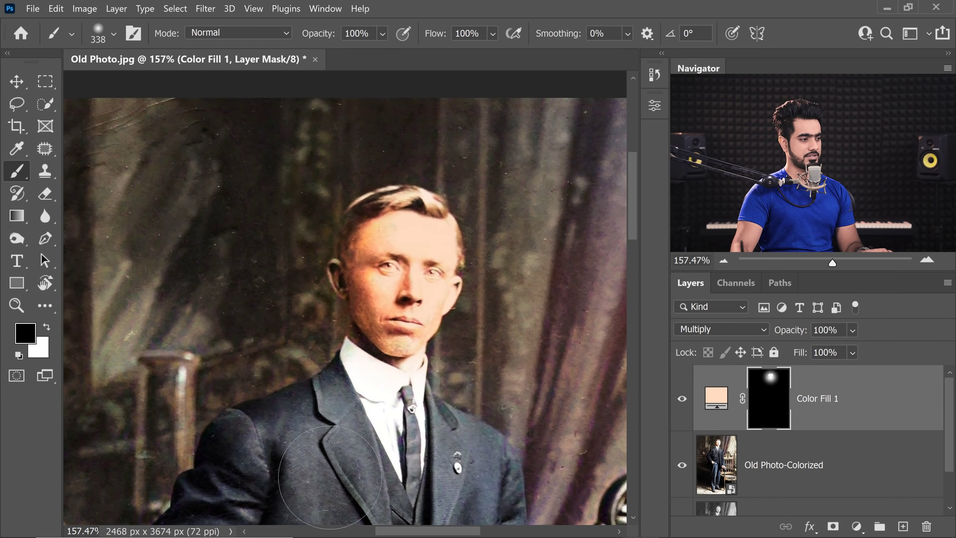
scroll(399, 263, "up", 5)
key("bracketleft")
key("bracketleft")
key("bracketleft")
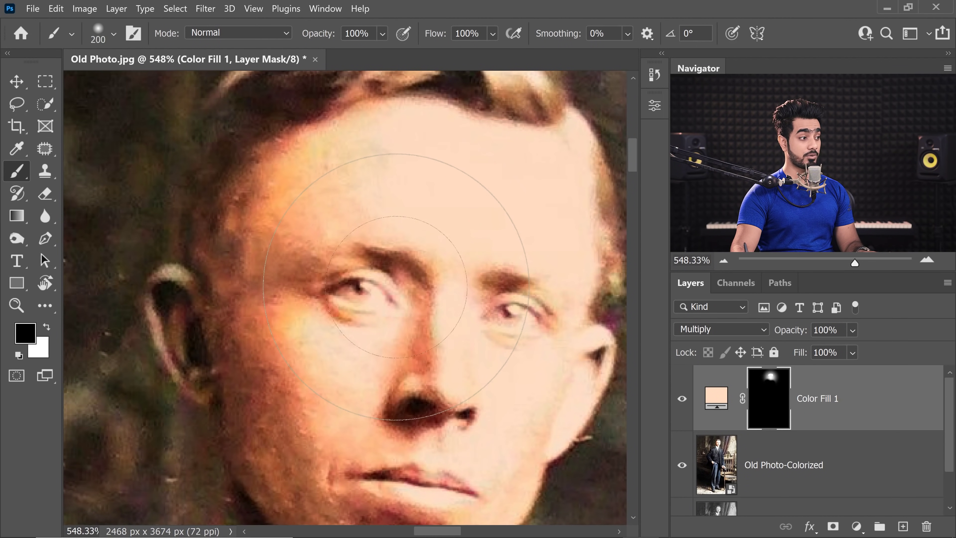
key("bracketleft")
key("bracketleft")
key("bracketleft")
key("bracketleft")
key("bracketleft")
key("bracketleft")
key("bracketleft")
key("bracketleft")
key("bracketleft")
key("bracketleft")
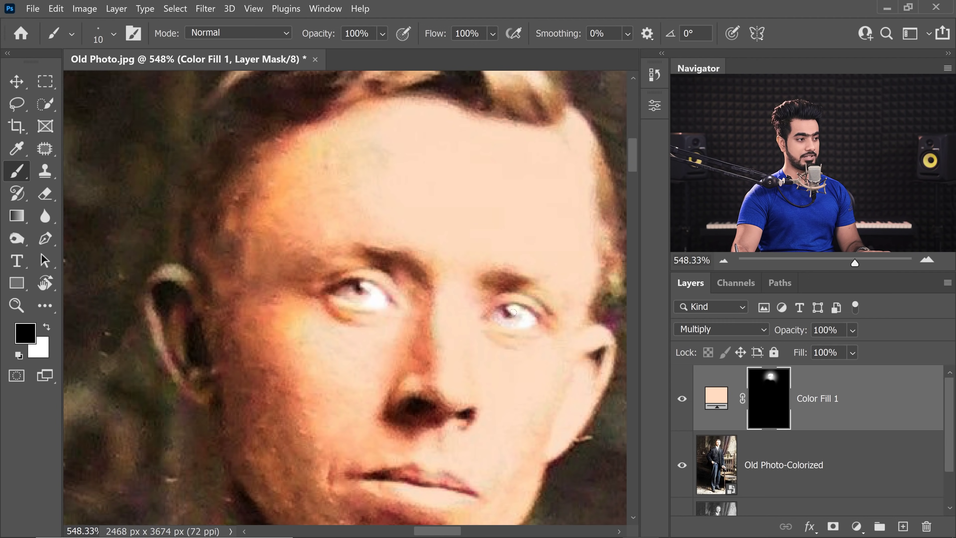
scroll(516, 311, "down", 5)
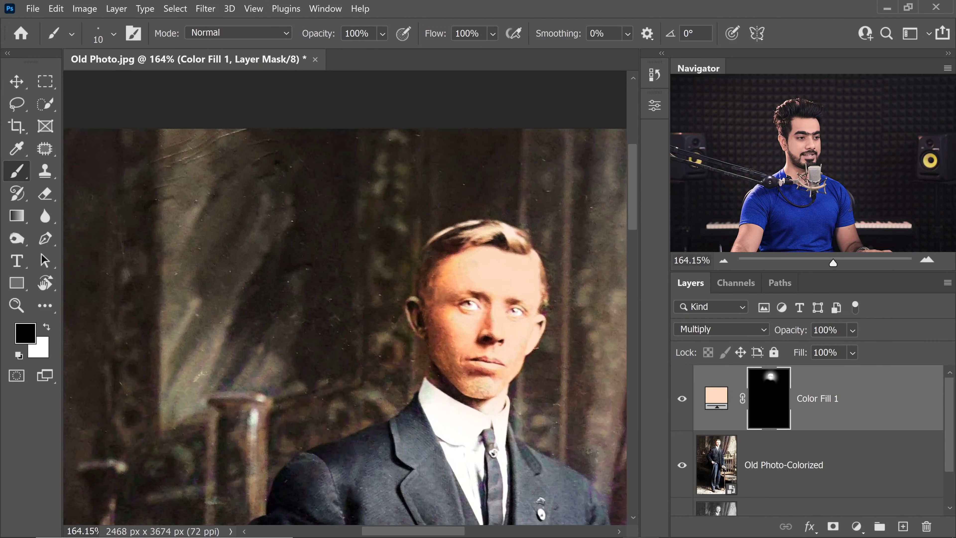
- Set Color Fill 1's opacity to 35%
key("BackSpace")
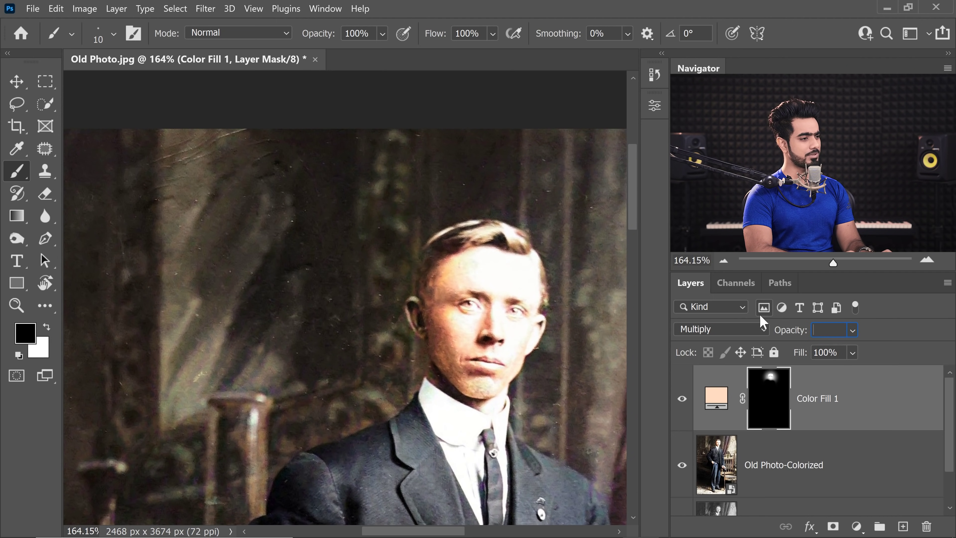
type("35")
key("Return")
scroll(488, 303, "up", 6)
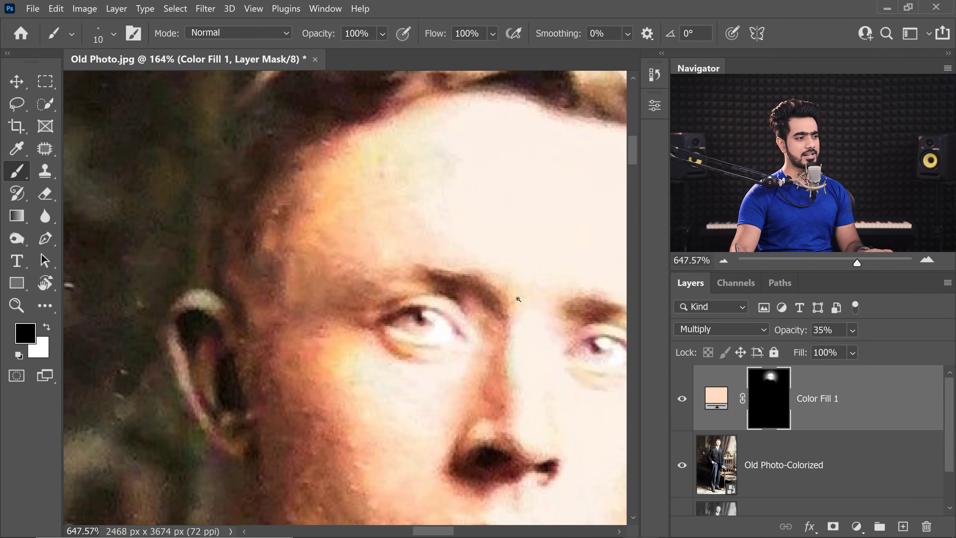
- Add a new Solid Color fill layer in a dark blue
left_click(857, 527)
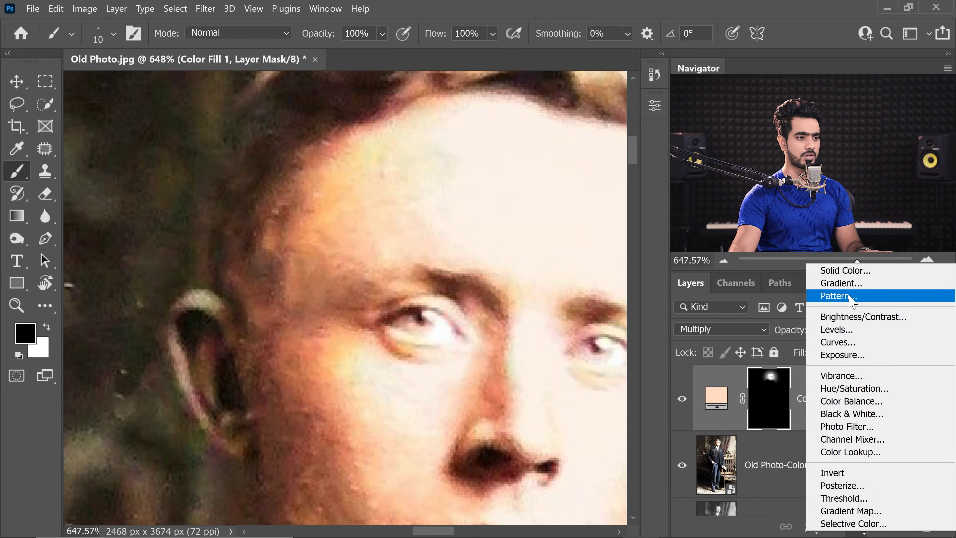
left_click(849, 270)
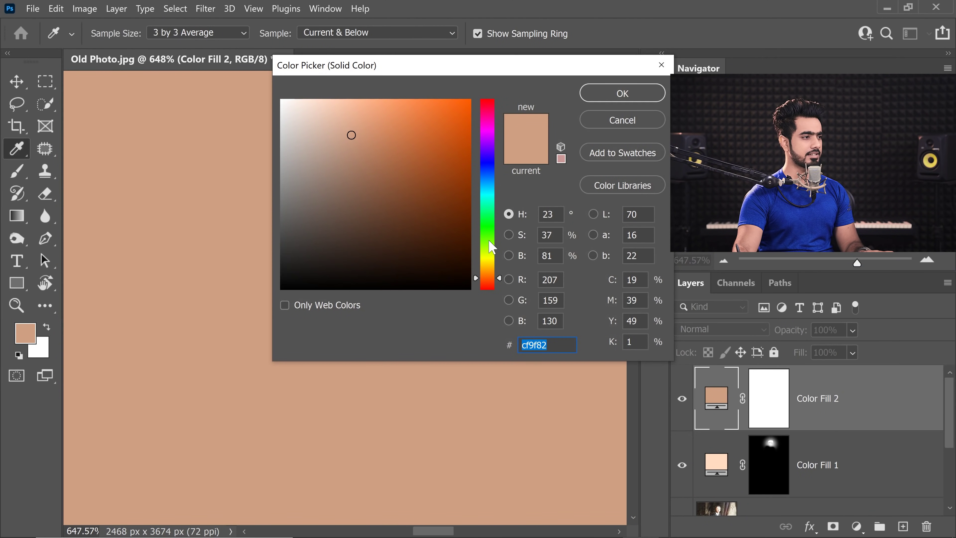
left_click_drag(492, 247, 493, 179)
left_click(363, 223)
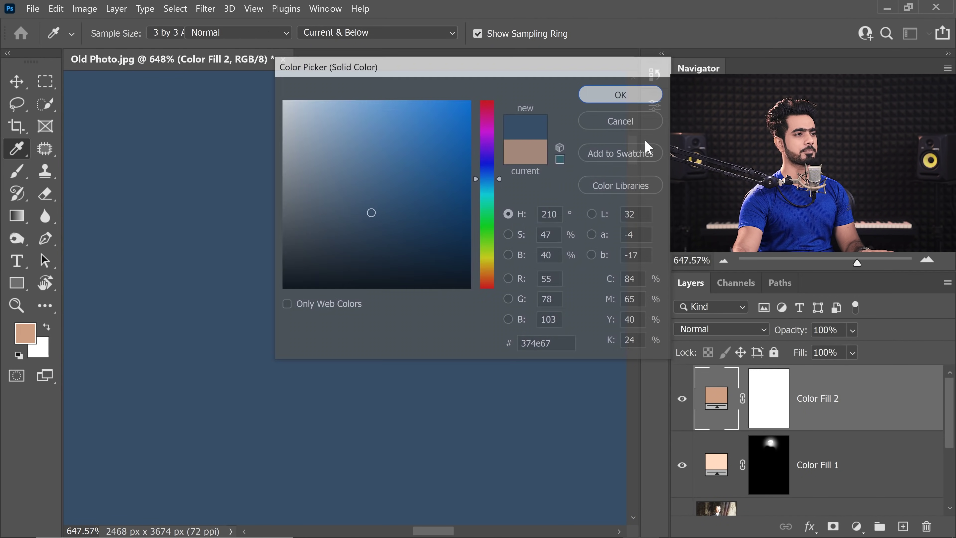
key("Return")
key("b")
- Set the blue fill to Color blend mode and invert its mask
left_click(708, 330)
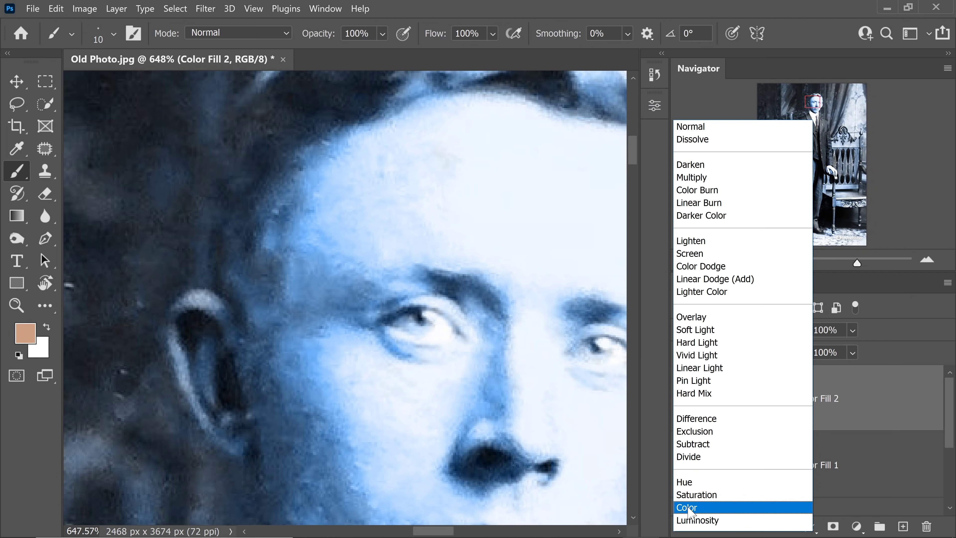
left_click(687, 507)
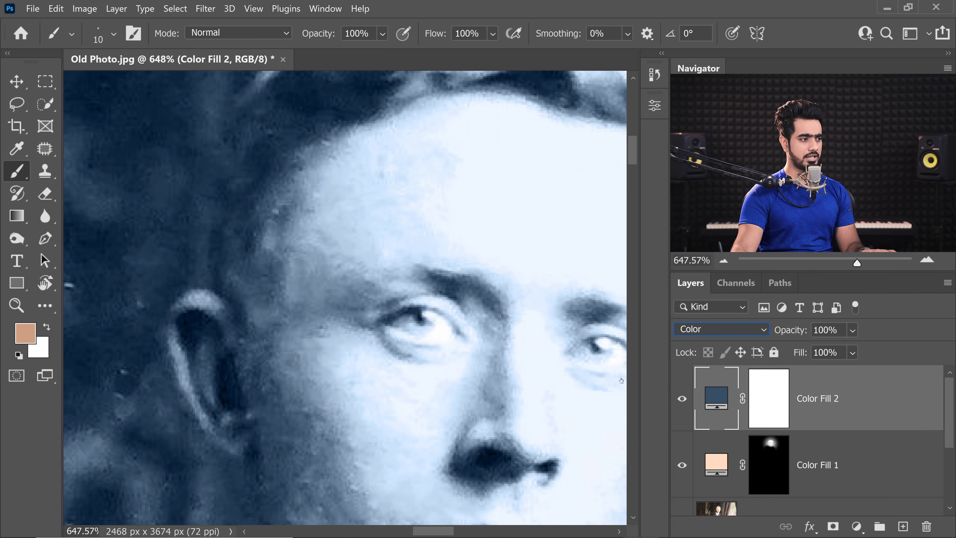
left_click(769, 397)
key("ctrl+i")
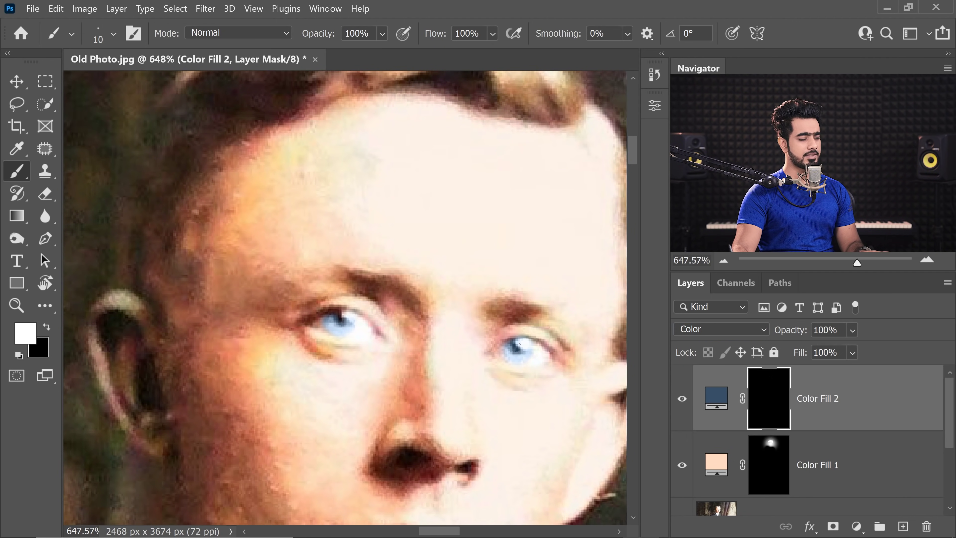
- Refine Color Fill 2's colour to a muted blue-grey 3d4b60 and fit the photo in view
double_click(718, 397)
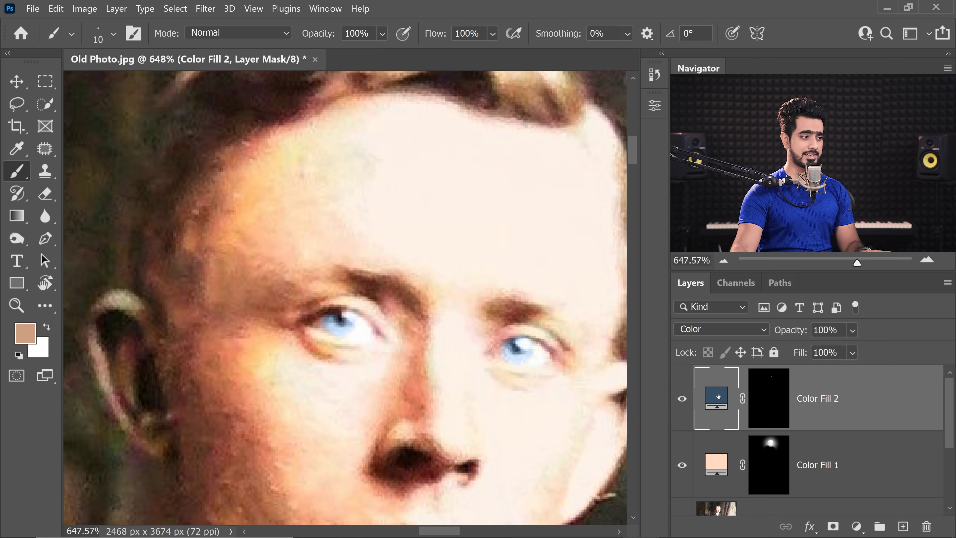
left_click_drag(470, 71, 772, 173)
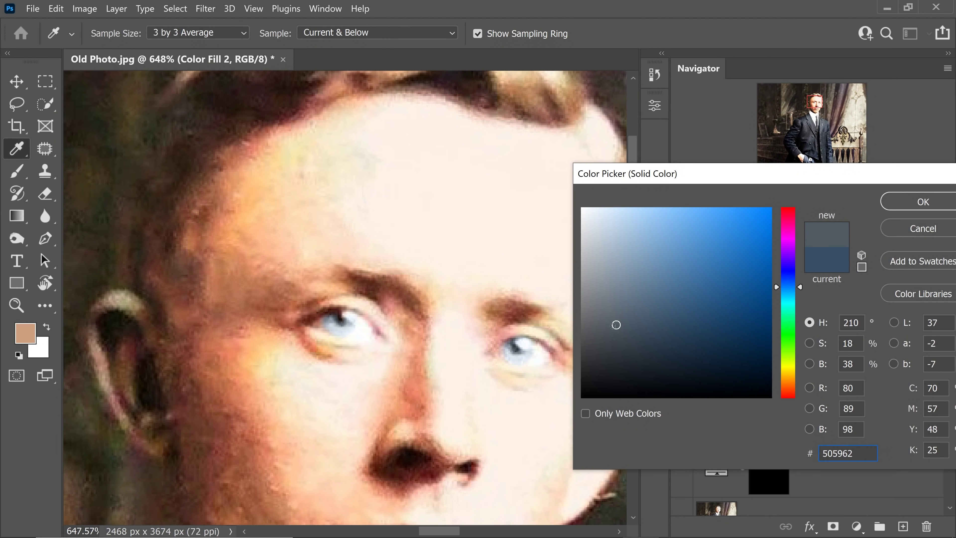
left_click(650, 325)
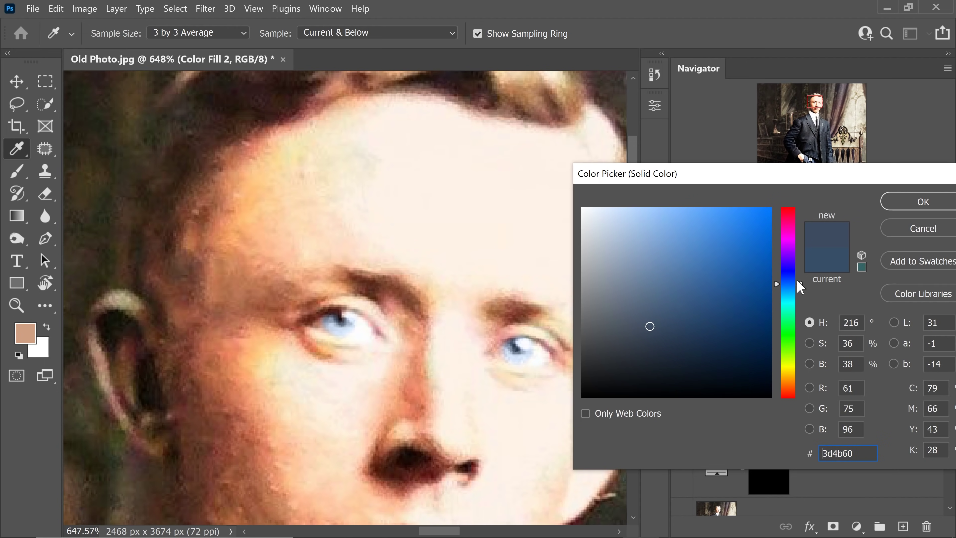
left_click_drag(799, 288, 795, 270)
left_click(918, 202)
key("b")
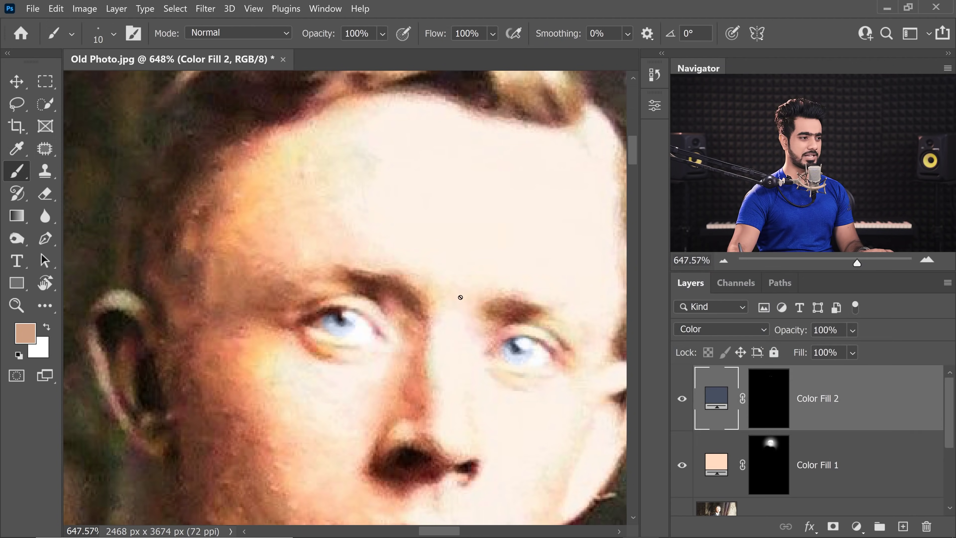
key("ctrl+0")
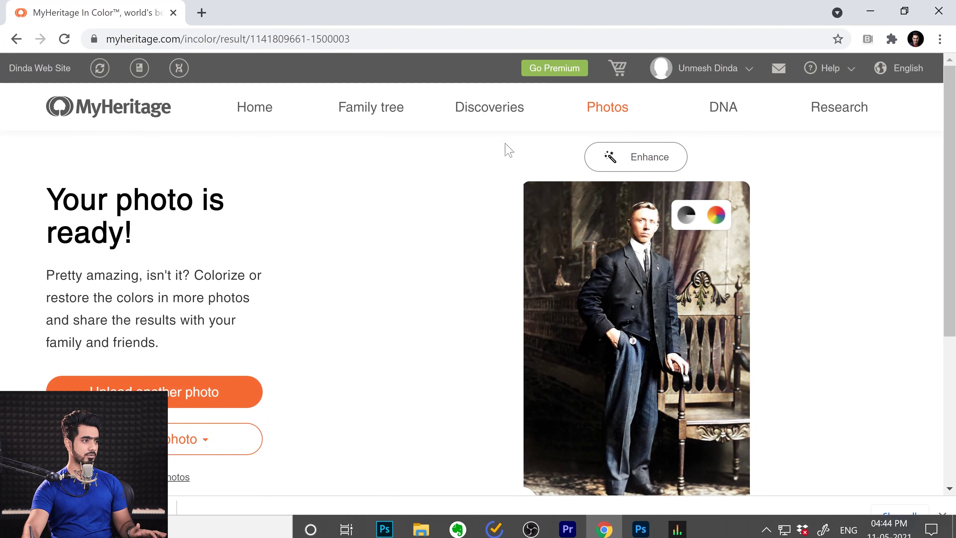
- Go to Photos > Colorize photos and slide the Restore Colors garden example's before/after divider
mouse_move(617, 122)
left_click(625, 181)
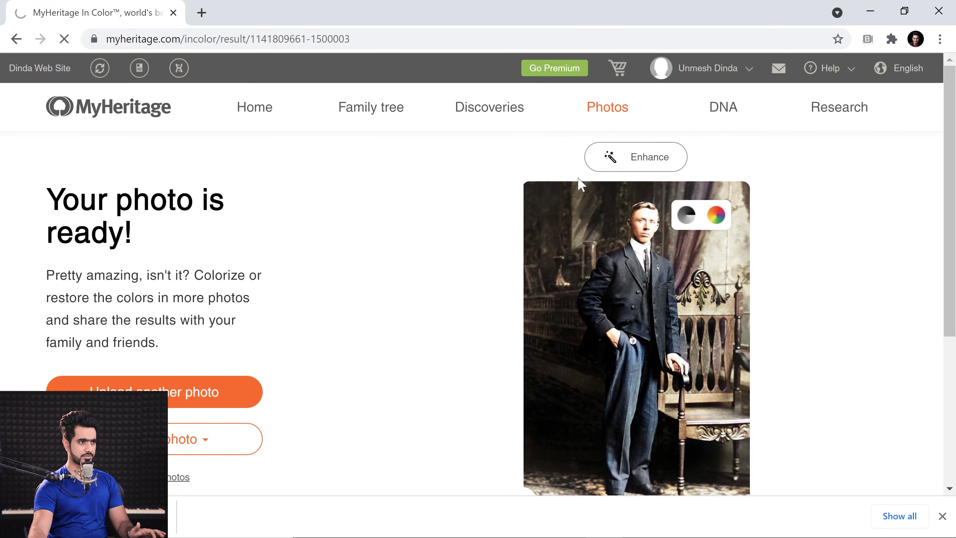
scroll(950, 203, "down", 2)
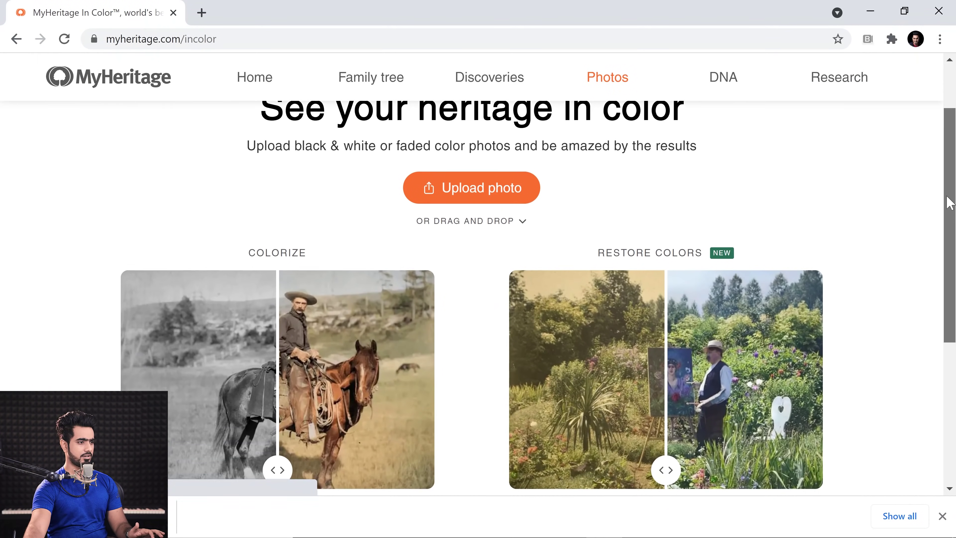
scroll(950, 204, "down", 4)
scroll(609, 345, "up", 1)
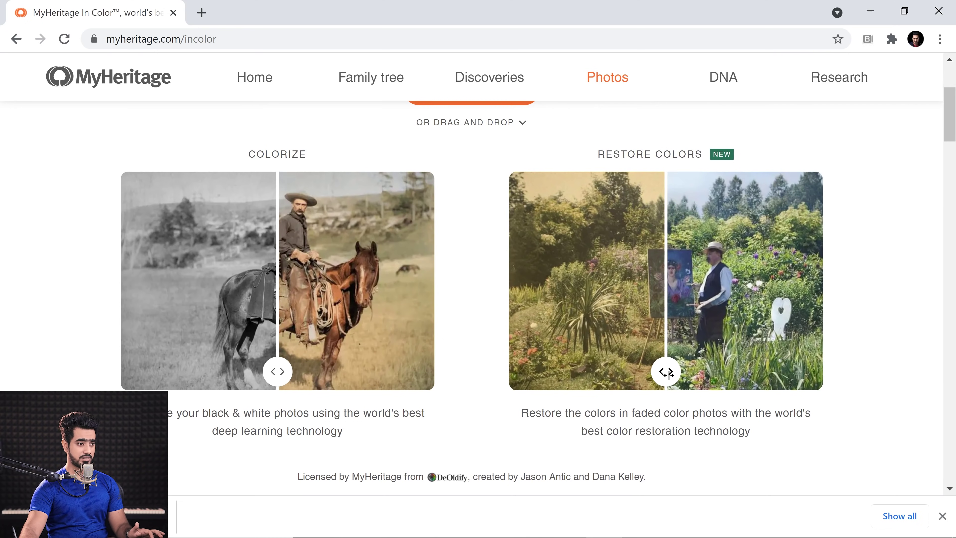
left_click_drag(667, 373, 435, 382)
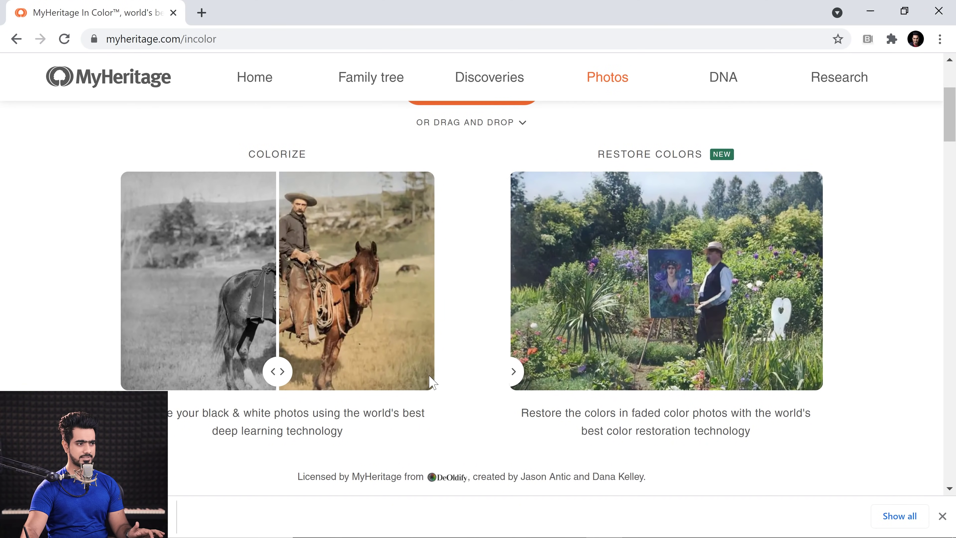
left_click_drag(515, 362, 513, 387)
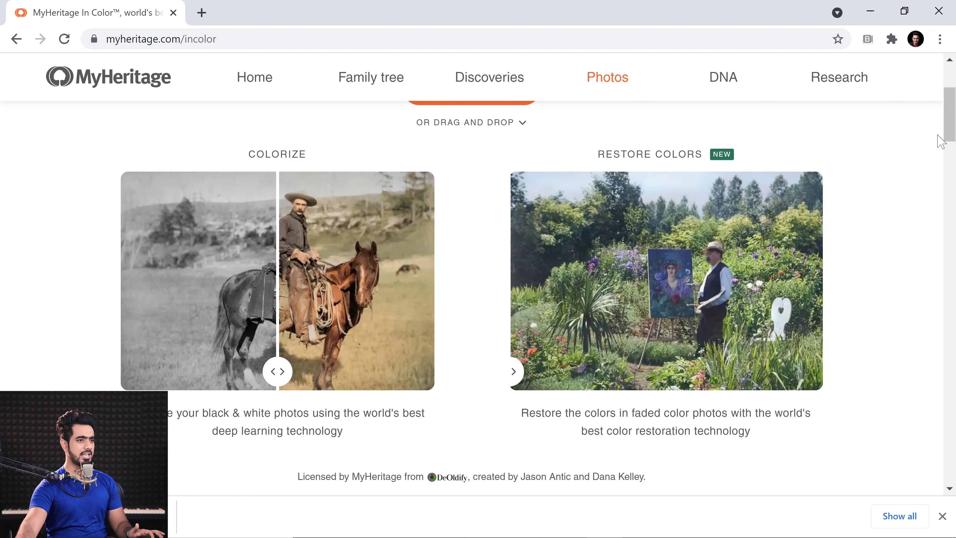
scroll(939, 141, "up", 4)
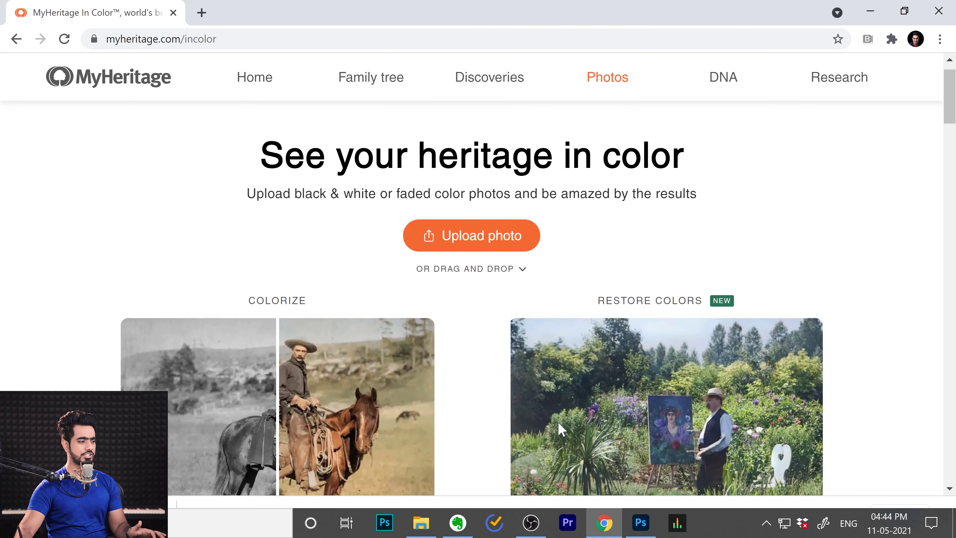
- Preview Repair Colors.jpg in Photos, close it, and drag the file toward Chrome
left_click(421, 522)
double_click(426, 188)
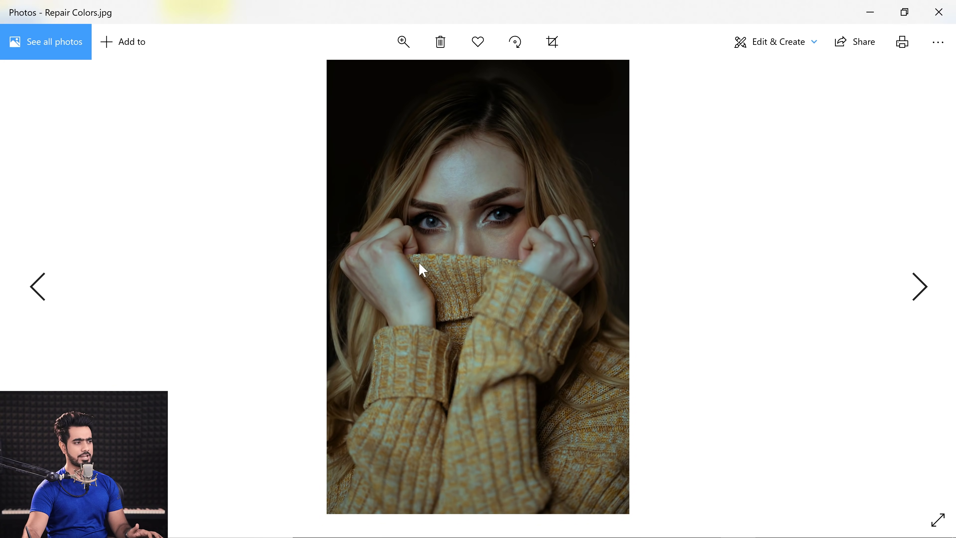
left_click(938, 12)
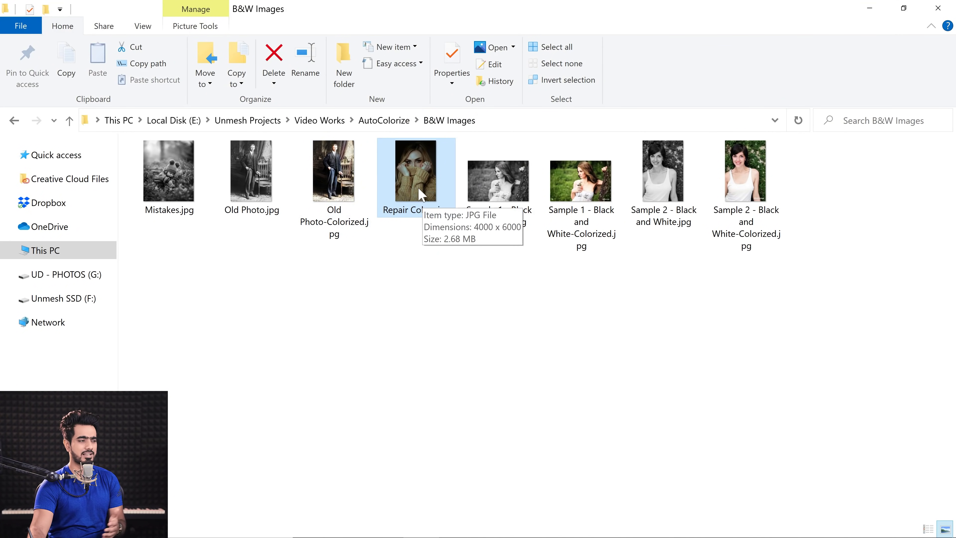
left_click_drag(426, 199, 598, 405)
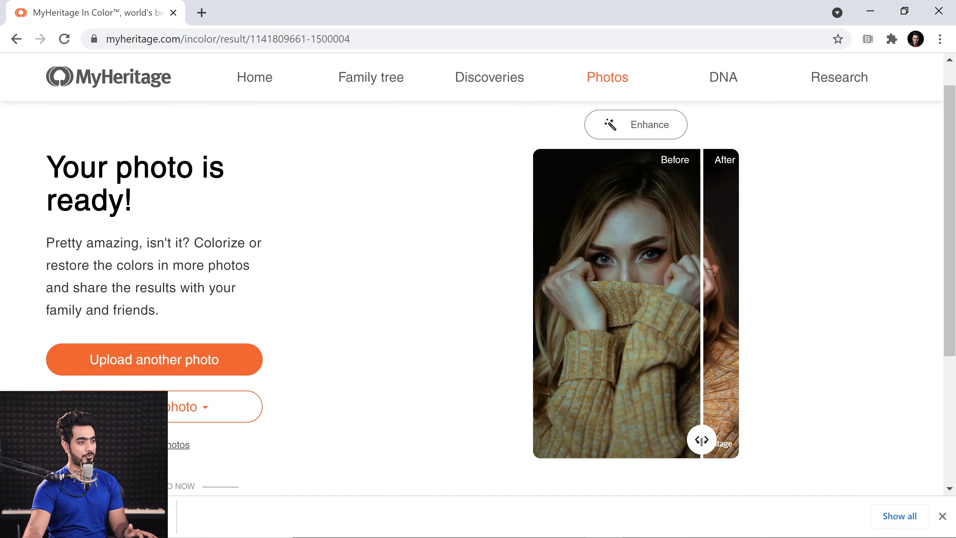
- Drag the Before/After divider to compare the original and restored Repair Colors portrait
left_click_drag(723, 441, 751, 473)
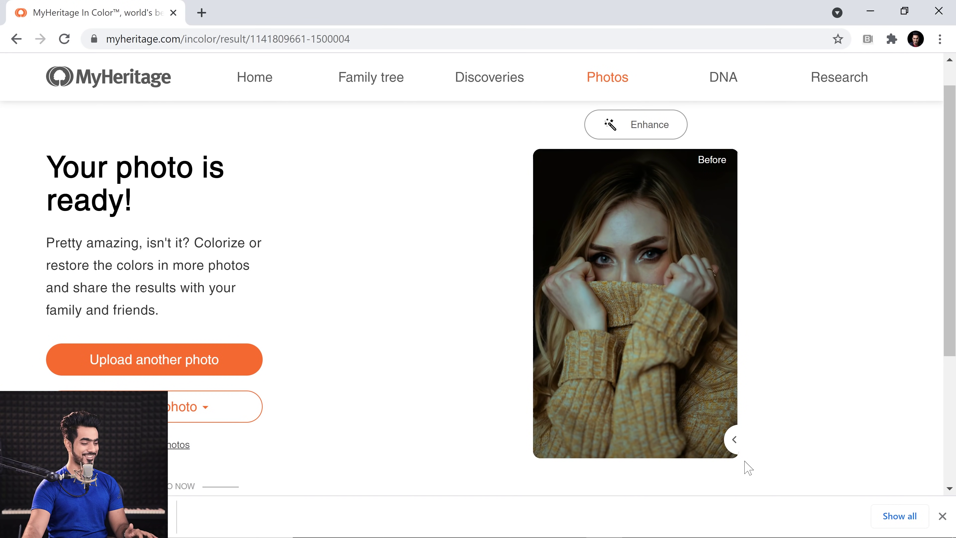
left_click_drag(743, 440, 755, 398)
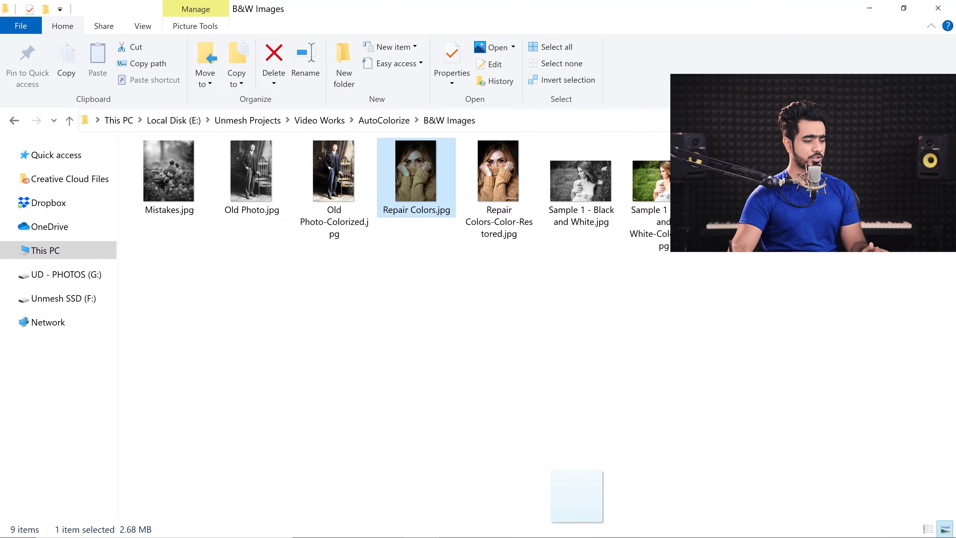
- Open Repair Colors.jpg in Photoshop and place Repair Colors-Color-Restored.jpg over it
left_click_drag(589, 524, 439, 70)
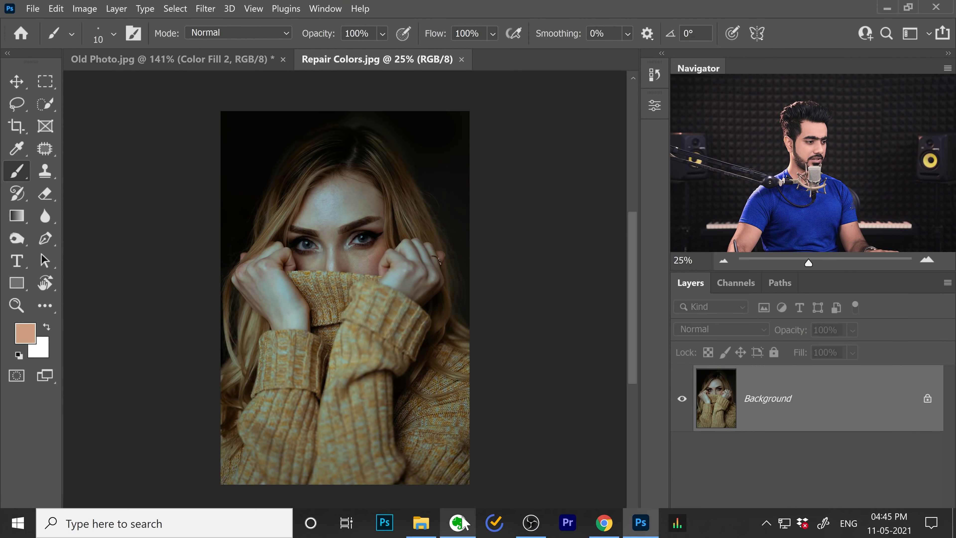
left_click(421, 533)
left_click_drag(499, 182, 339, 268)
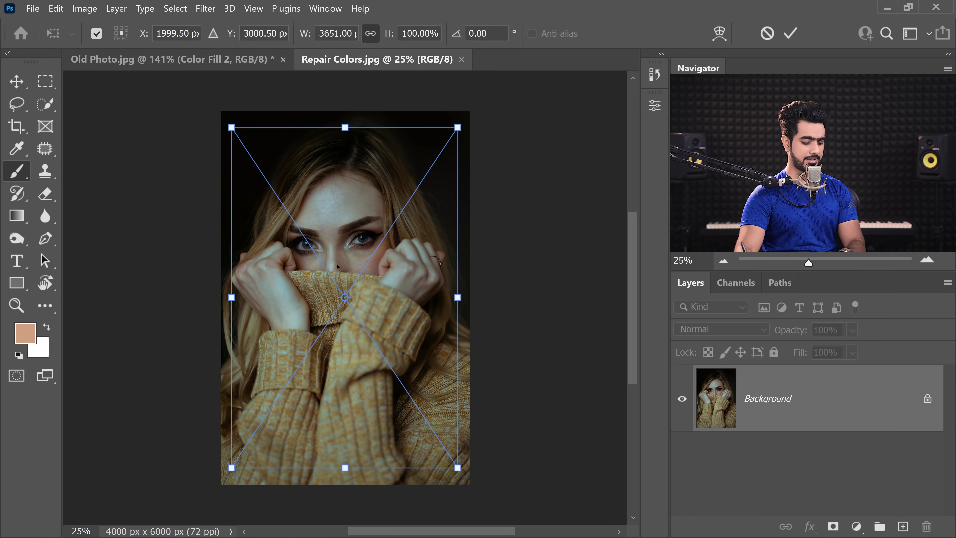
key("Return")
key("b")
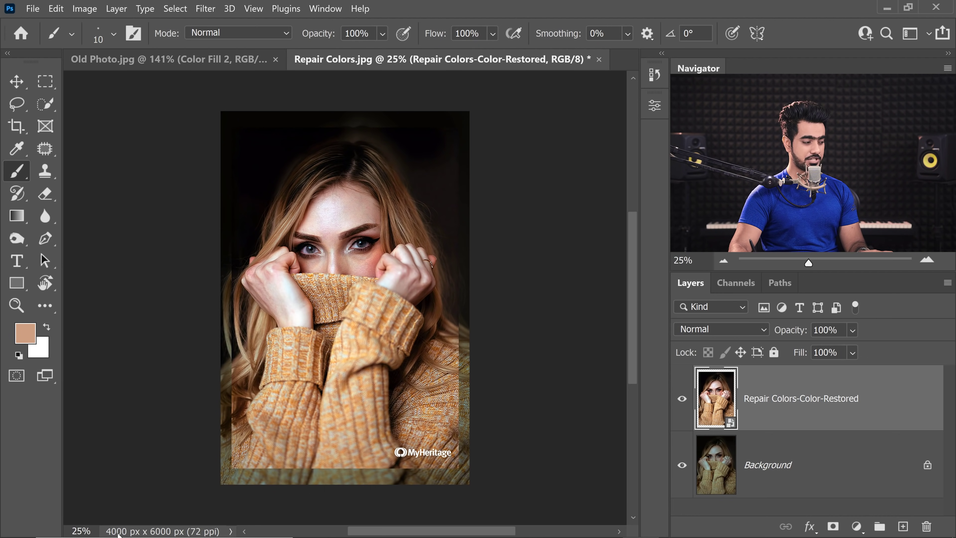
- Scale the color-restored layer to 4000 px wide
key("ctrl+t")
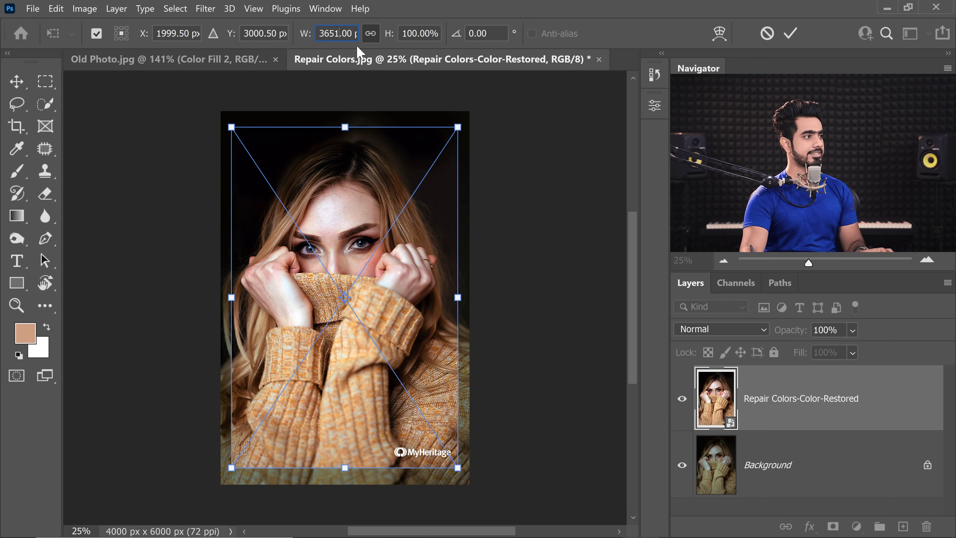
left_click(336, 33)
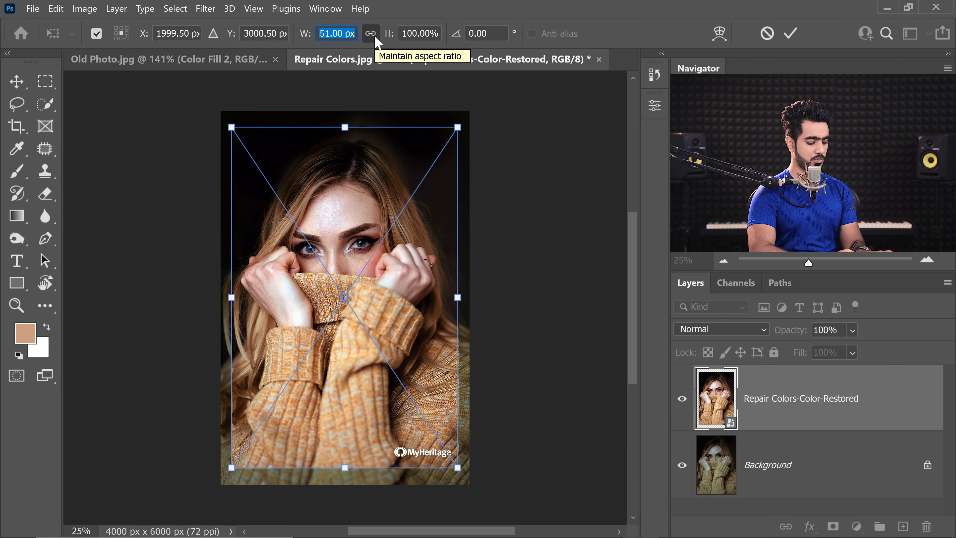
type("4000")
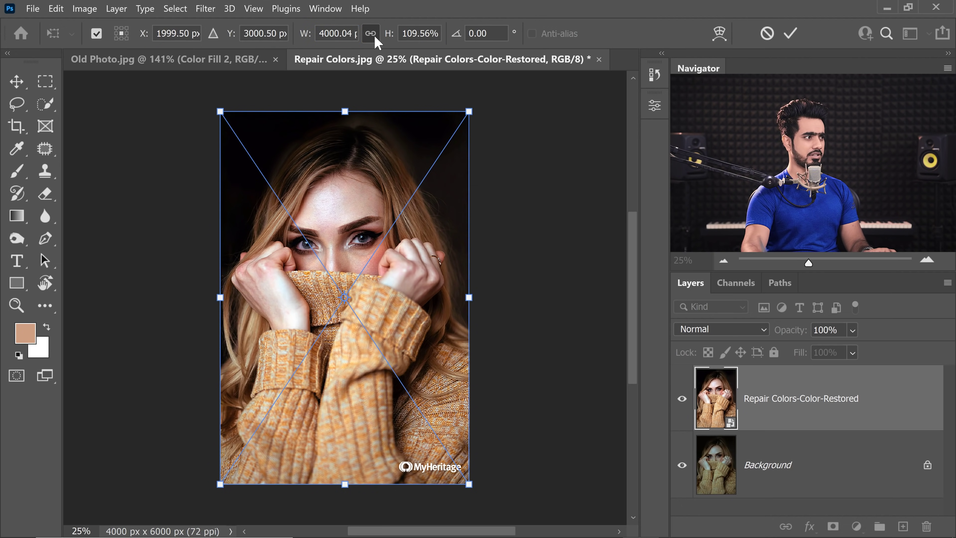
key("Return")
- Hide and reshow the Repair Colors-Color-Restored layer to compare it with the original
key("b")
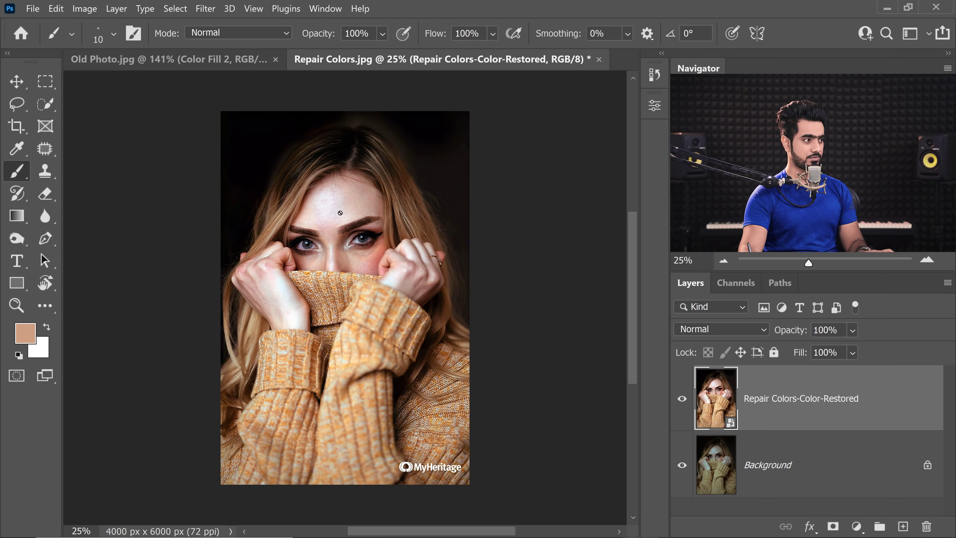
scroll(341, 214, "up", 3)
scroll(345, 217, "up", 5)
scroll(345, 217, "down", 6)
scroll(344, 218, "up", 2)
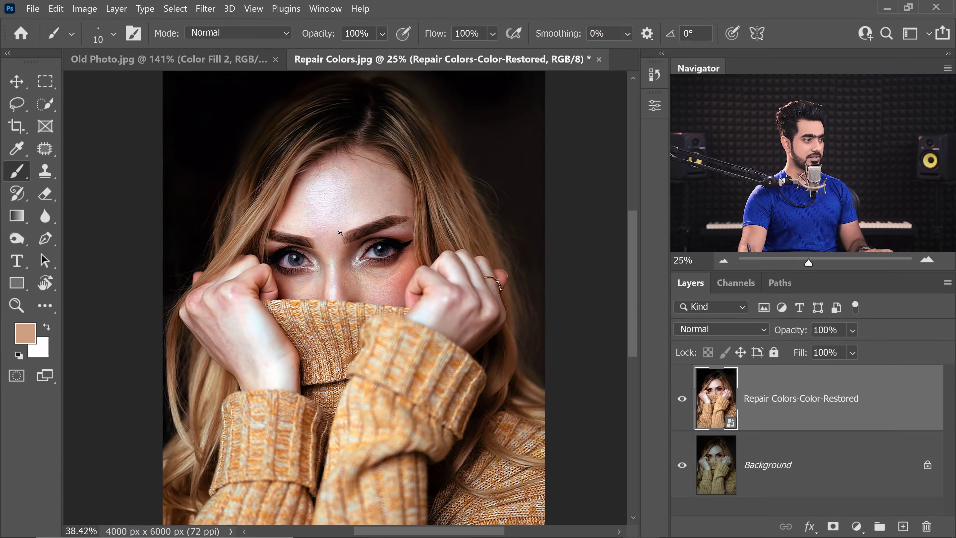
left_click(679, 400)
left_click(678, 401)
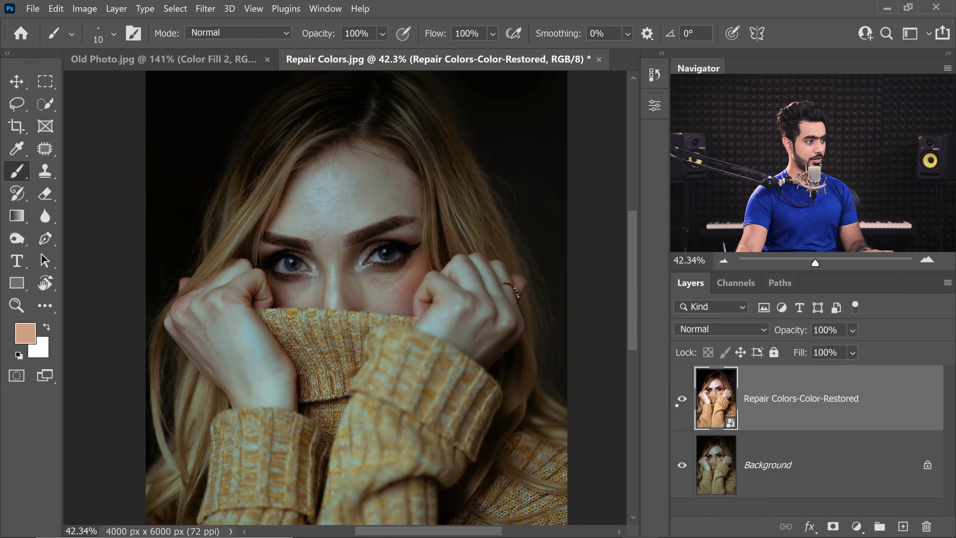
- Lower the restored layer's opacity to 70%
scroll(507, 330, "down", 2)
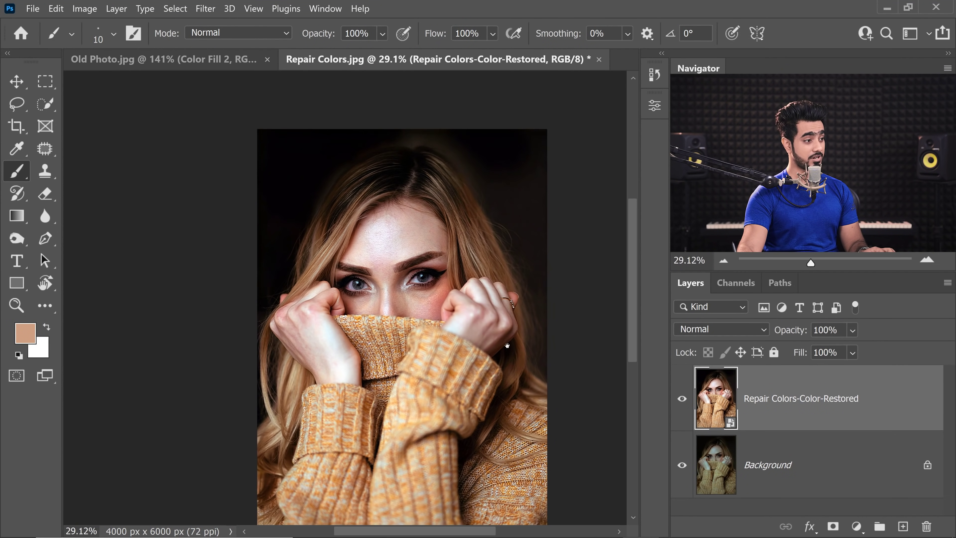
left_click_drag(507, 346, 440, 295)
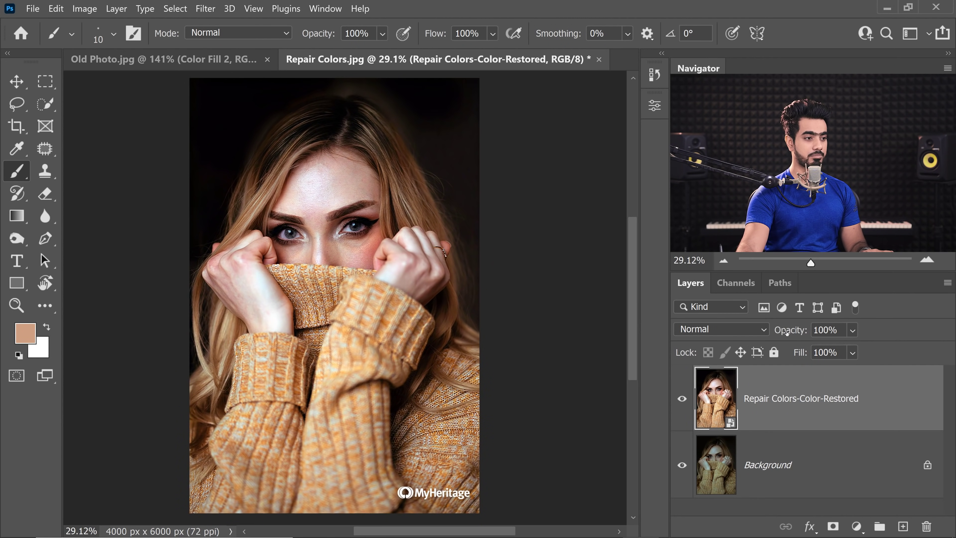
left_click_drag(780, 333, 774, 335)
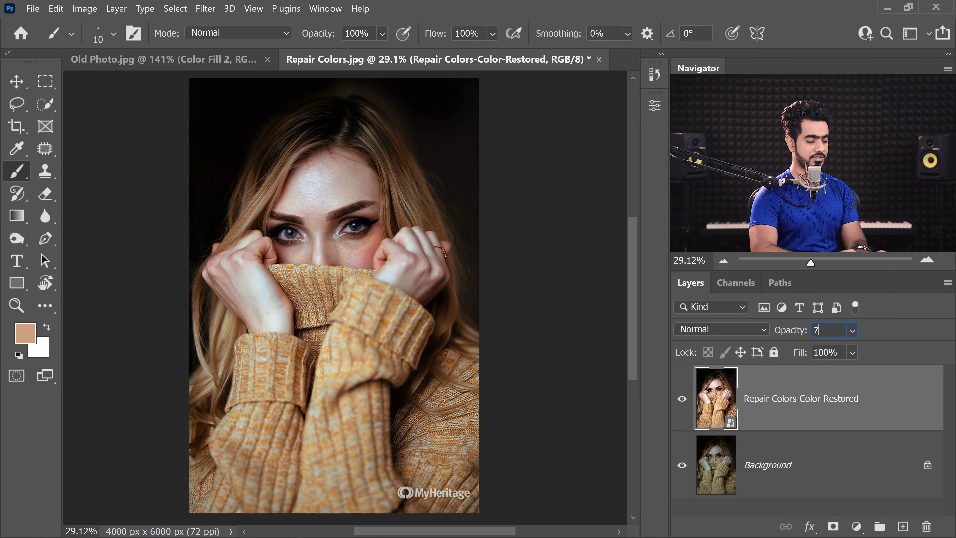
type("70")
key("Return")
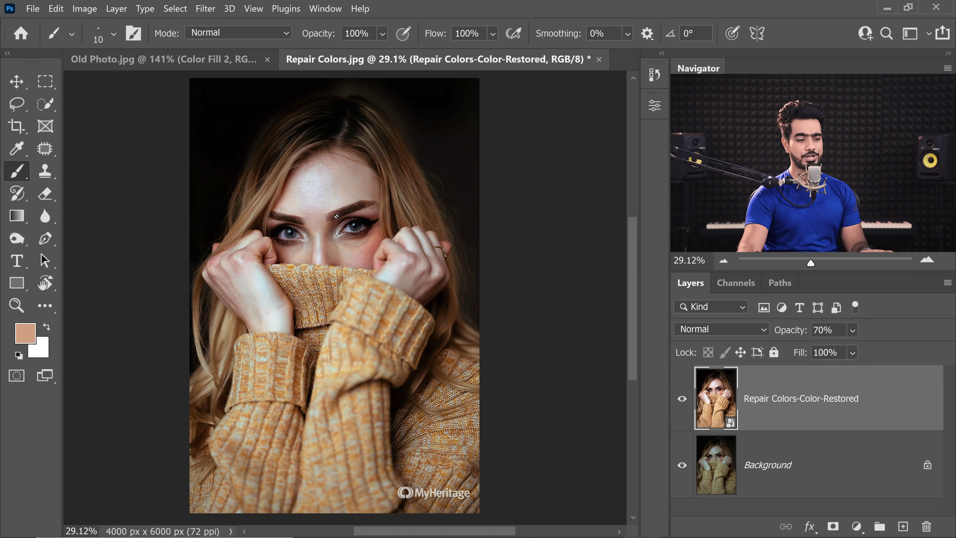
- Hide the restored layer and add a Curves adjustment above the Background
left_click(682, 399)
left_click(763, 460)
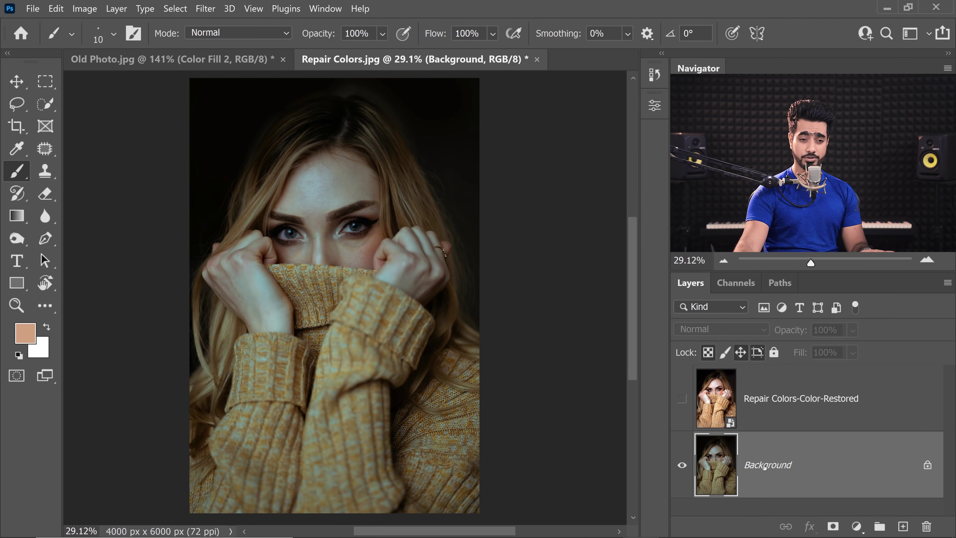
left_click(857, 527)
left_click(835, 339)
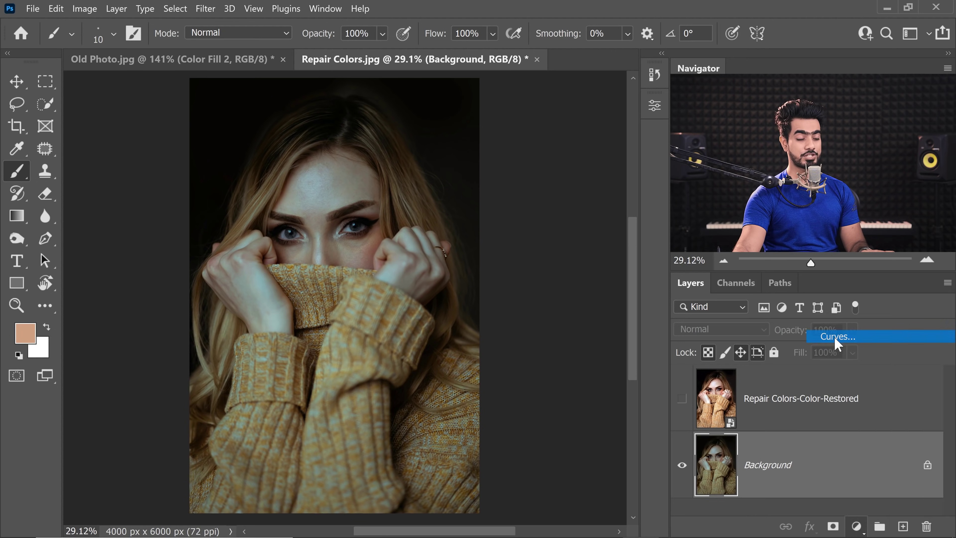
- Neutralise the colour cast by sampling a grey point, then briefly compare against the restored layer
scroll(354, 225, "up", 10)
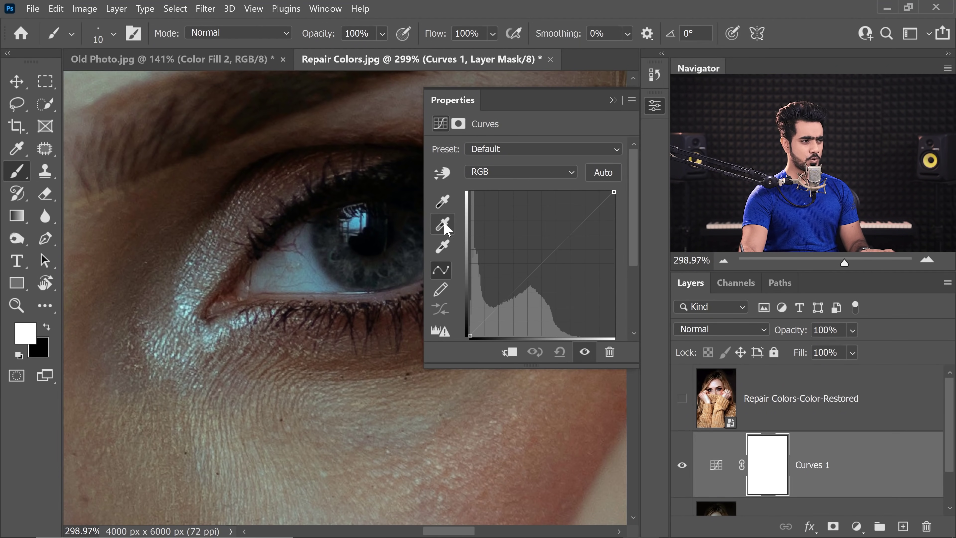
left_click(446, 228)
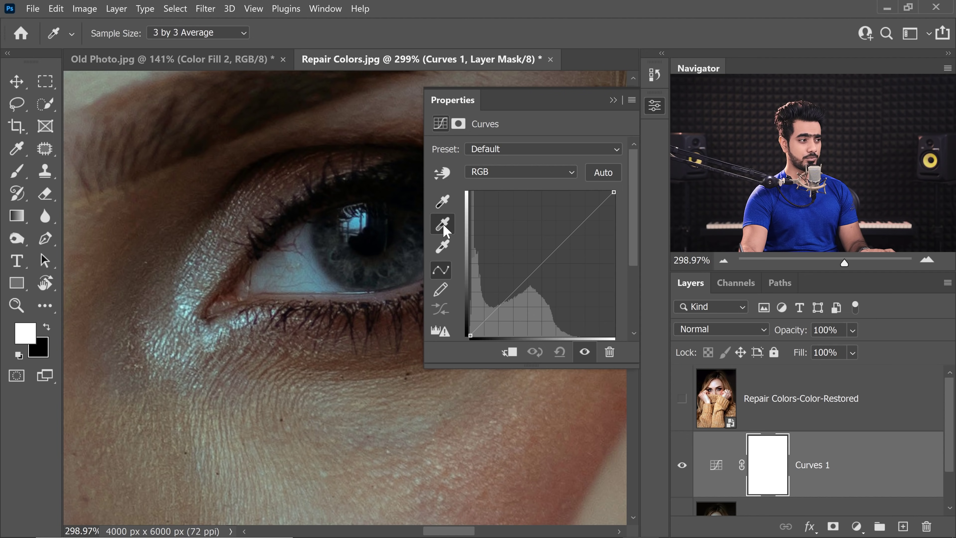
scroll(329, 289, "up", 6)
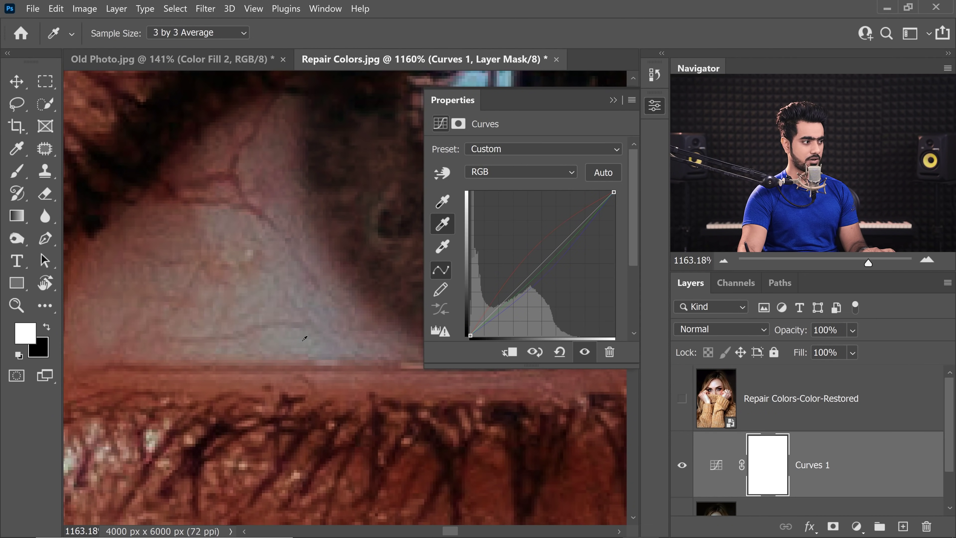
scroll(312, 303, "down", 10)
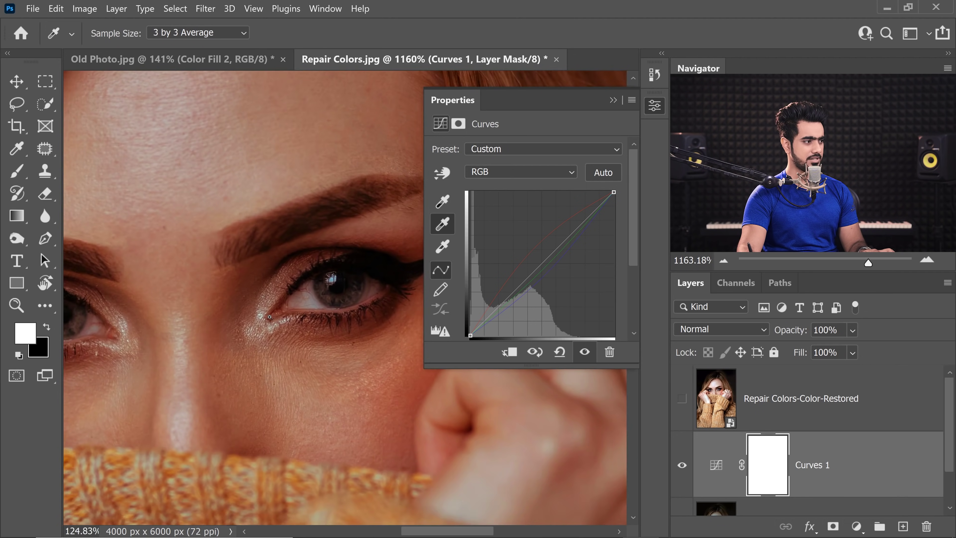
scroll(200, 313, "up", 6)
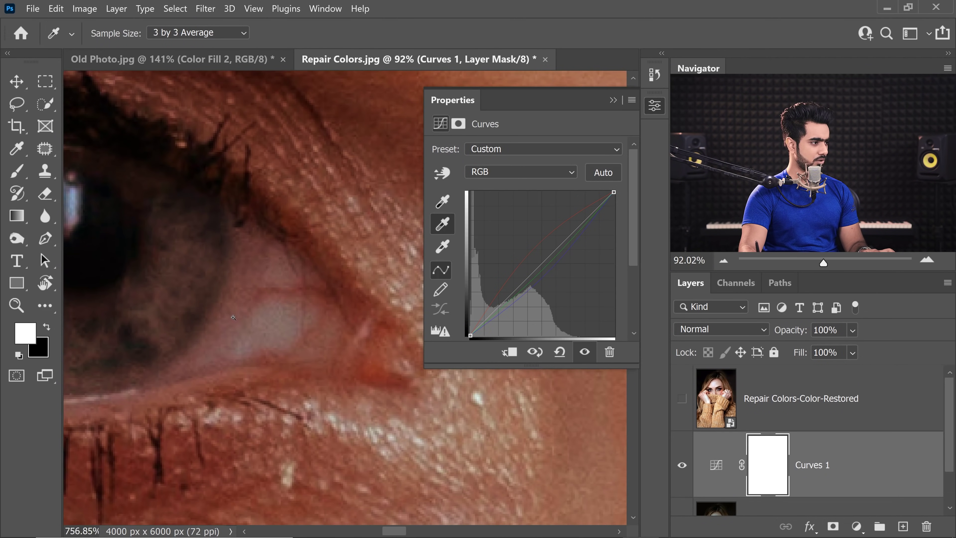
scroll(277, 320, "down", 10)
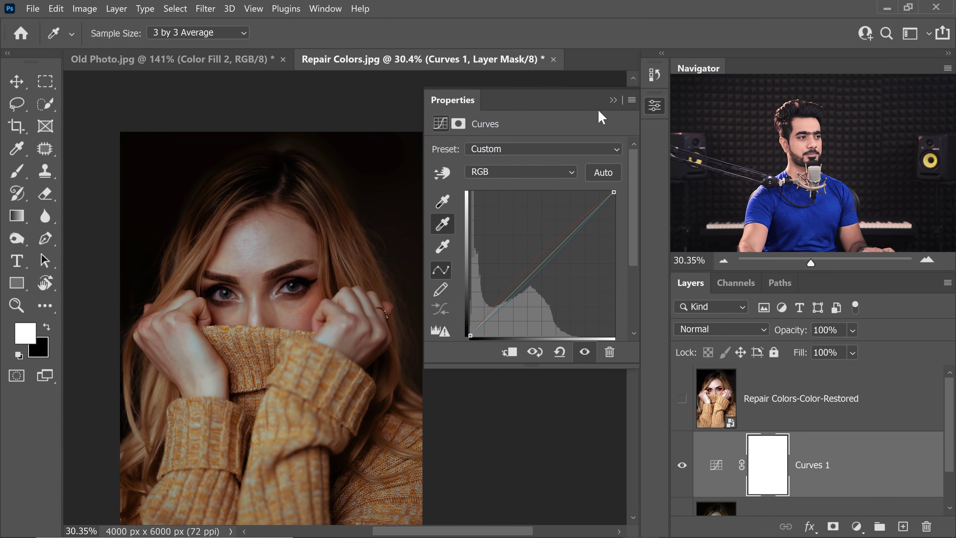
left_click(613, 100)
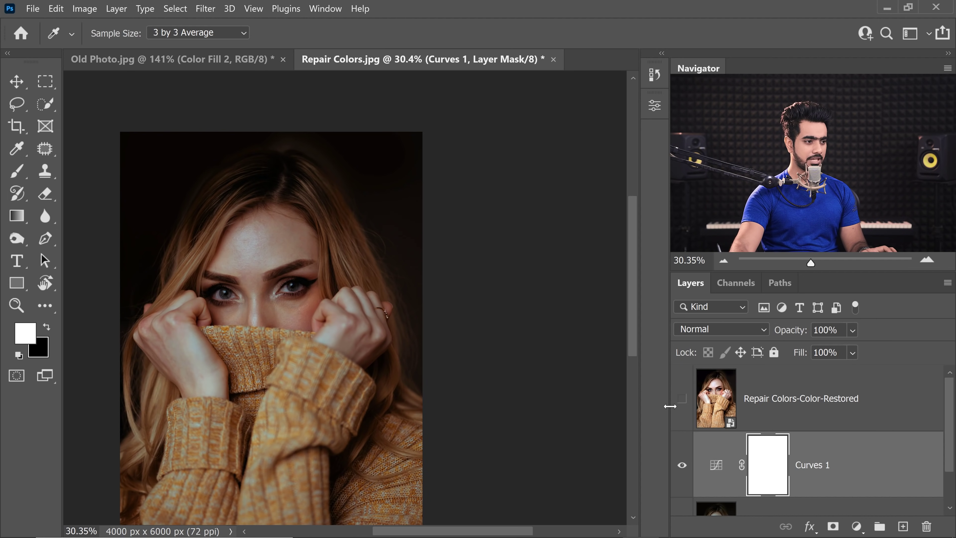
left_click(683, 400)
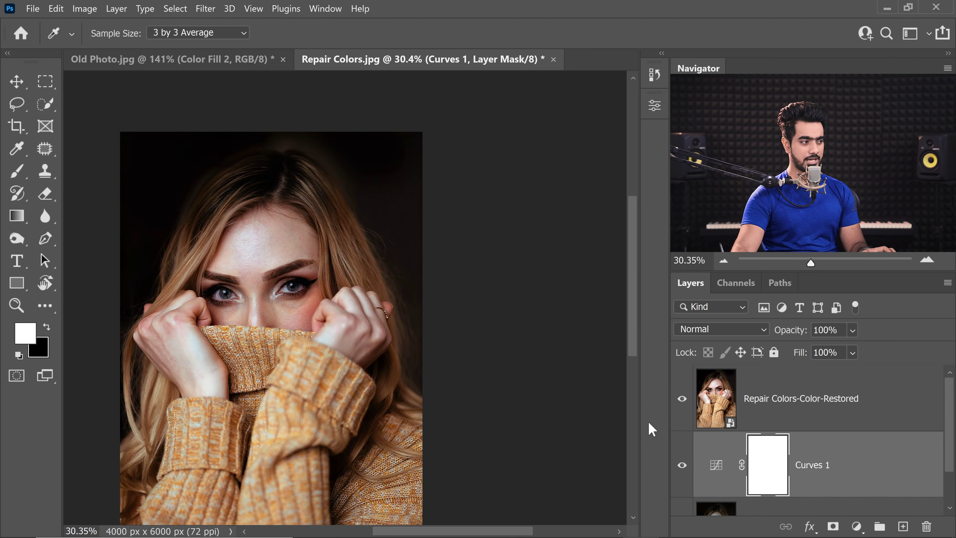
left_click(682, 400)
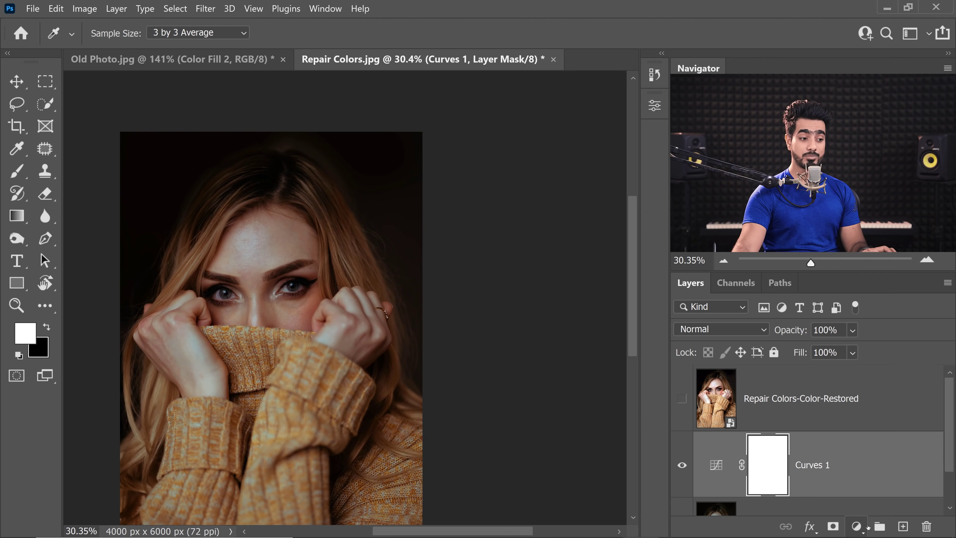
- Add a Curves 2 adjustment layer with its RGB white point pulled in to input 196
left_click(856, 525)
left_click(822, 337)
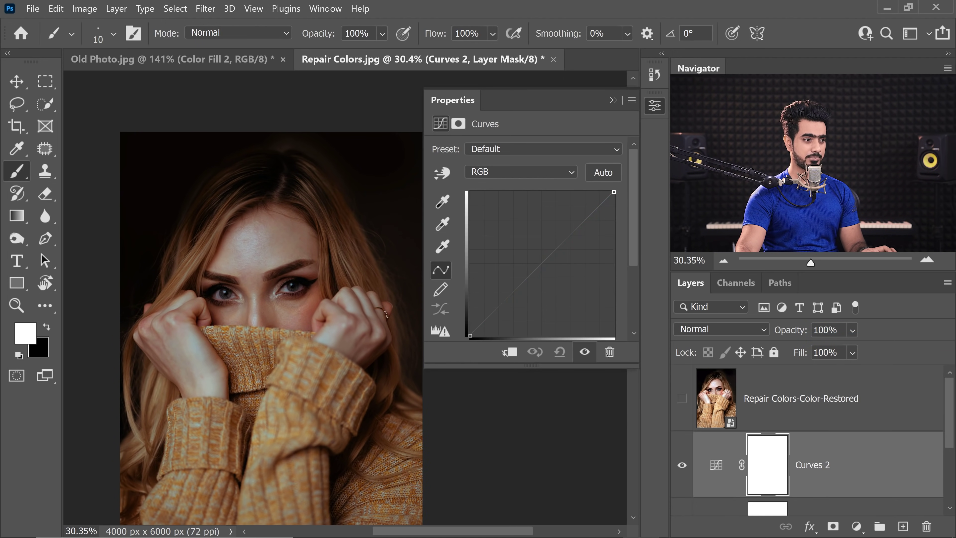
left_click_drag(614, 346, 579, 352)
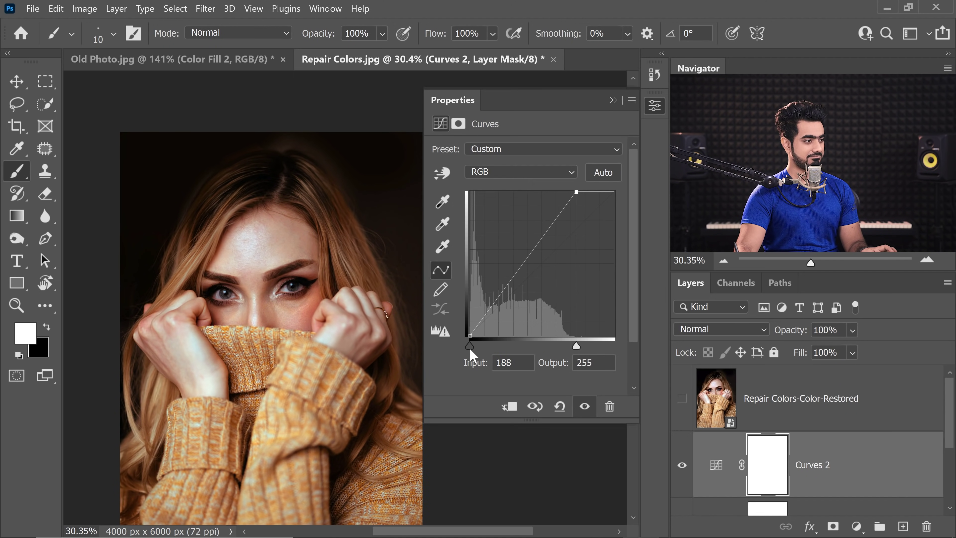
left_click_drag(583, 353, 584, 355)
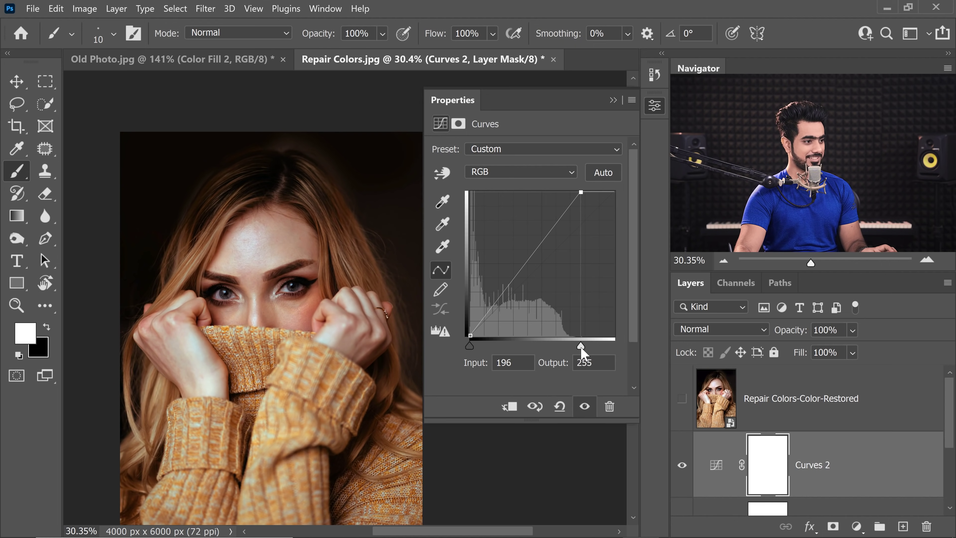
left_click(614, 100)
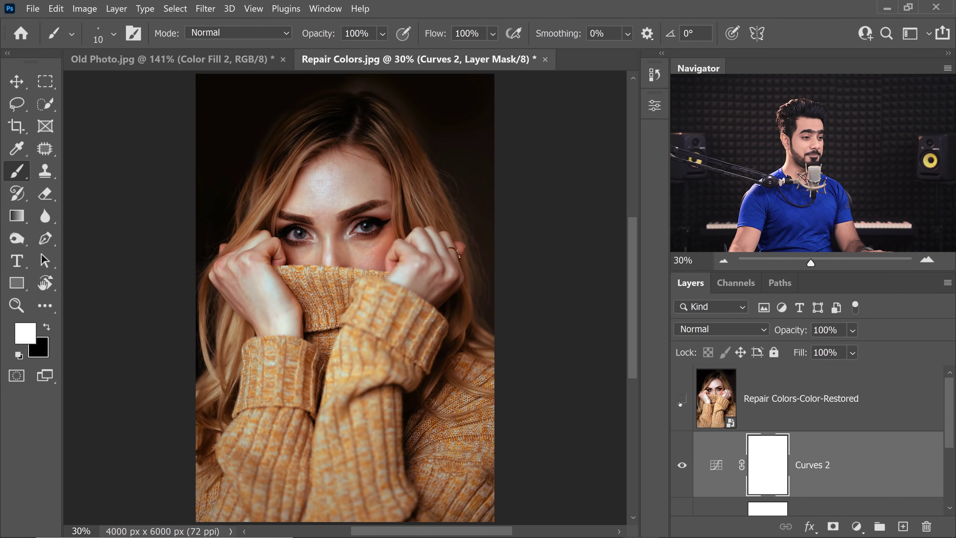
- Lift the Curves 2 midtones with a point at input 135 raised to output 185
left_click(682, 399)
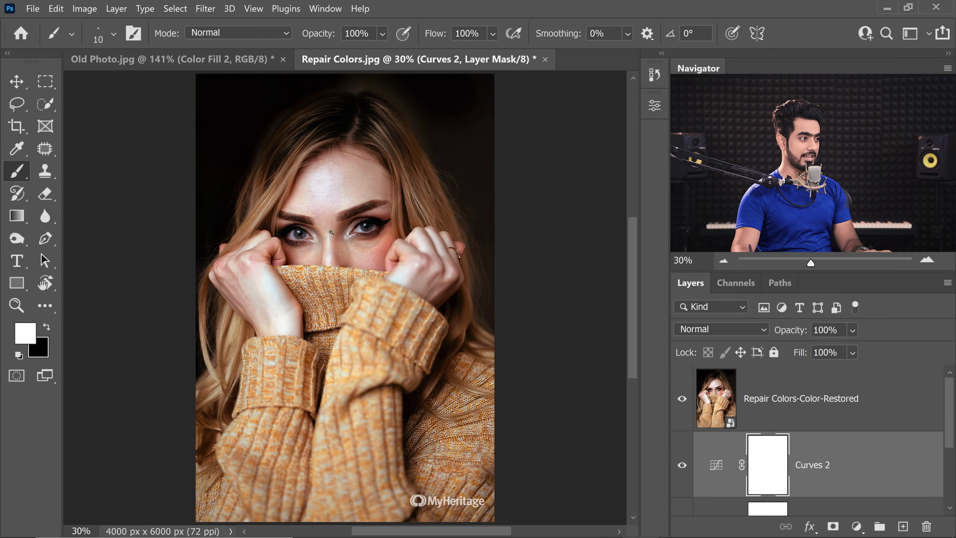
scroll(331, 232, "up", 6)
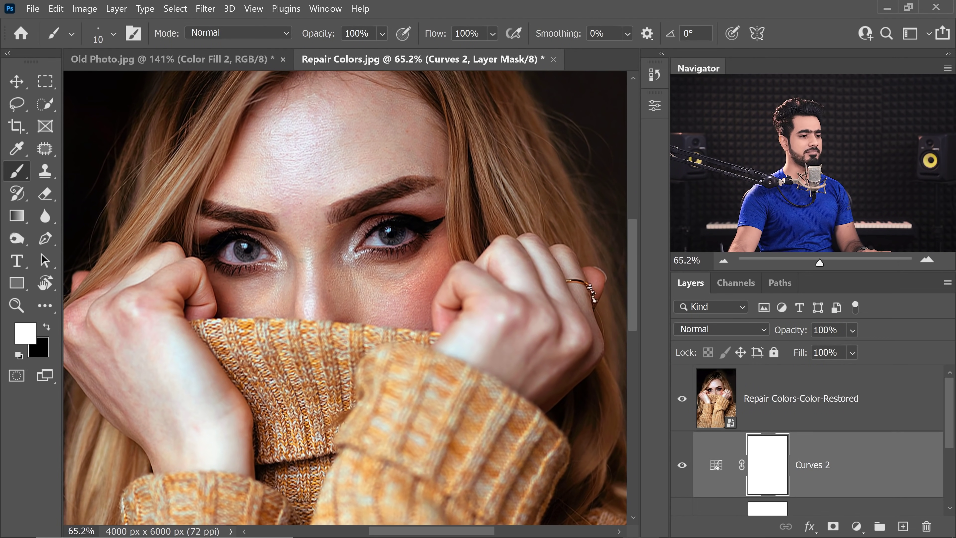
double_click(713, 459)
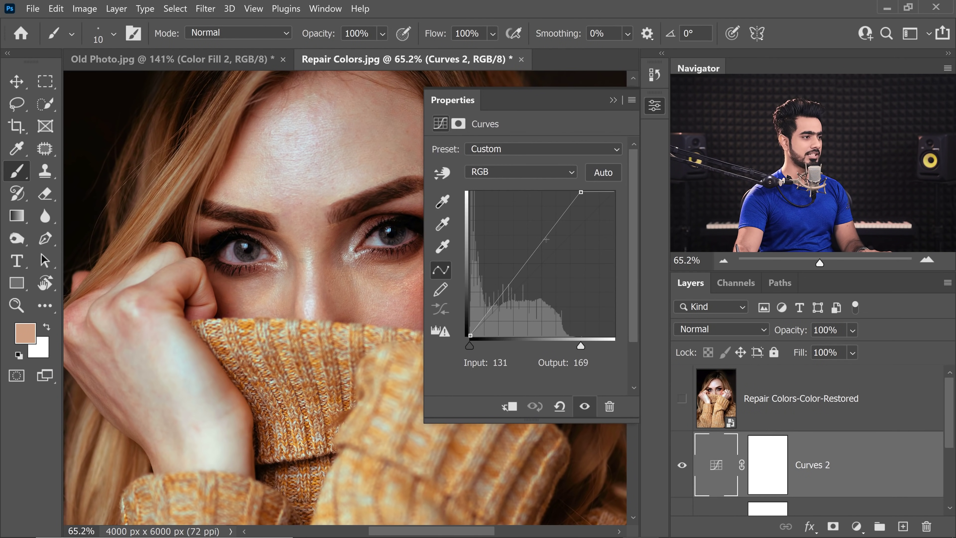
left_click_drag(549, 233, 544, 238)
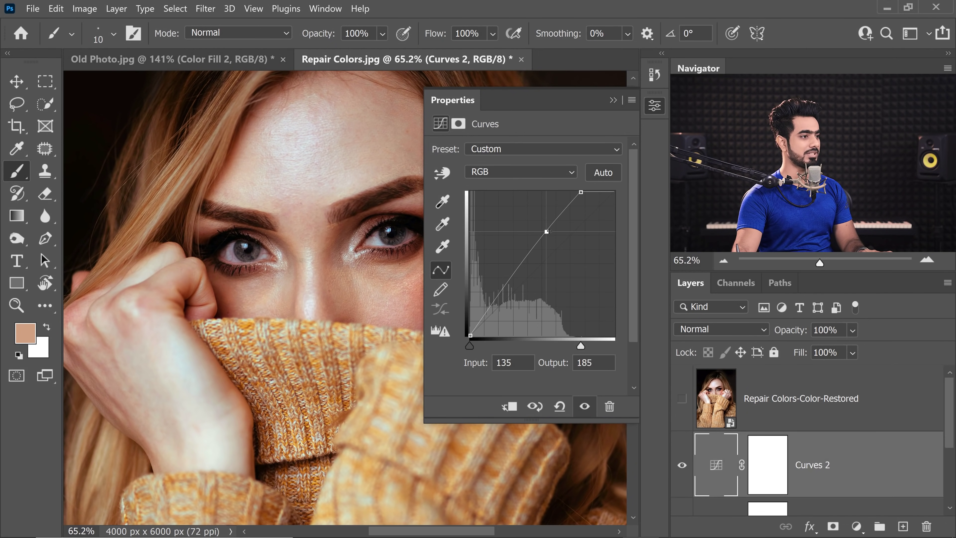
left_click(611, 101)
- Zoom in on the eyes to compare detail, then hide the MyHeritage restored layer
scroll(581, 308, "up", 6)
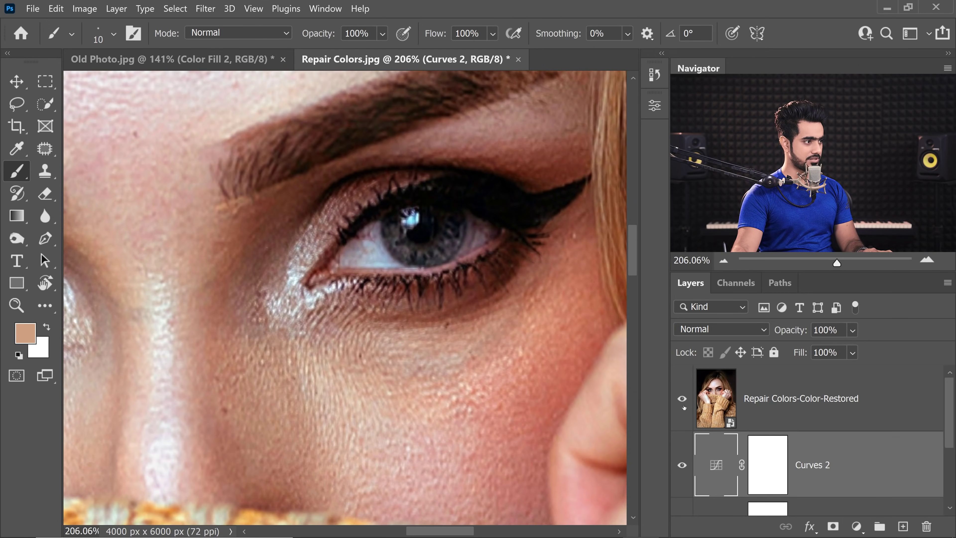
left_click_drag(407, 283, 504, 256)
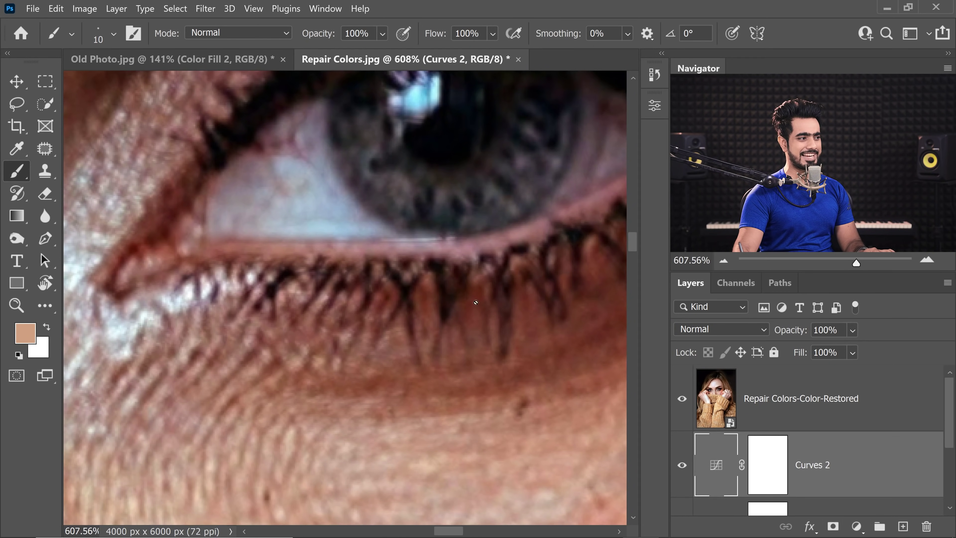
left_click_drag(488, 309, 494, 333)
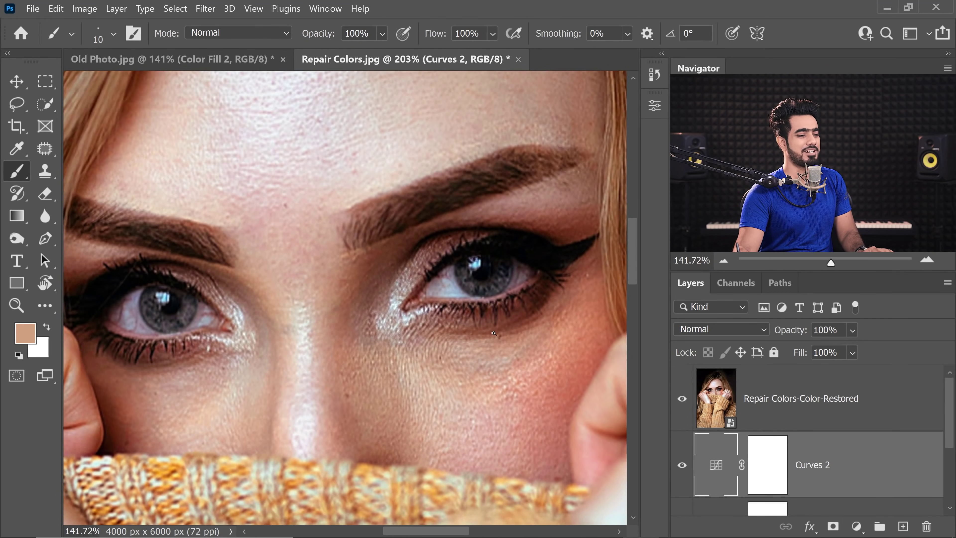
left_click(682, 399)
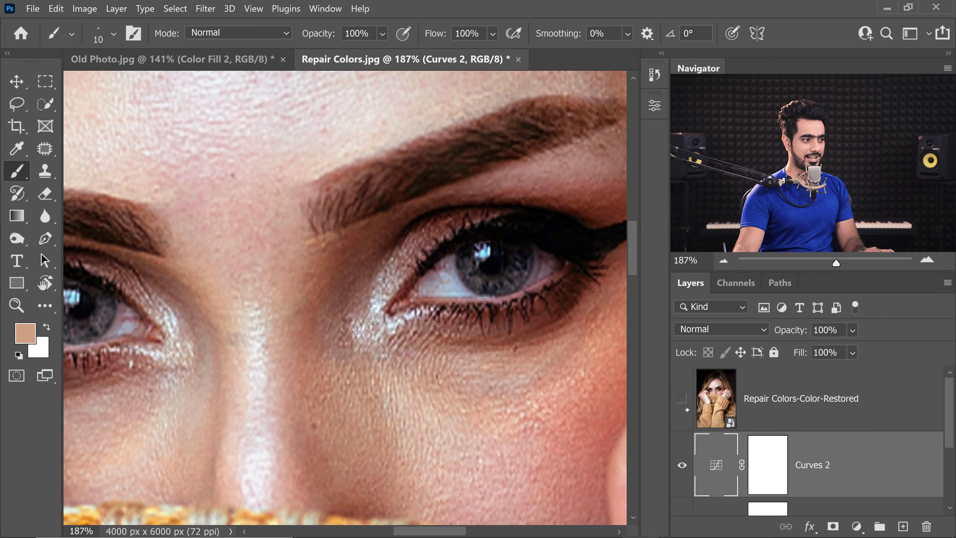
scroll(485, 300, "up", 5)
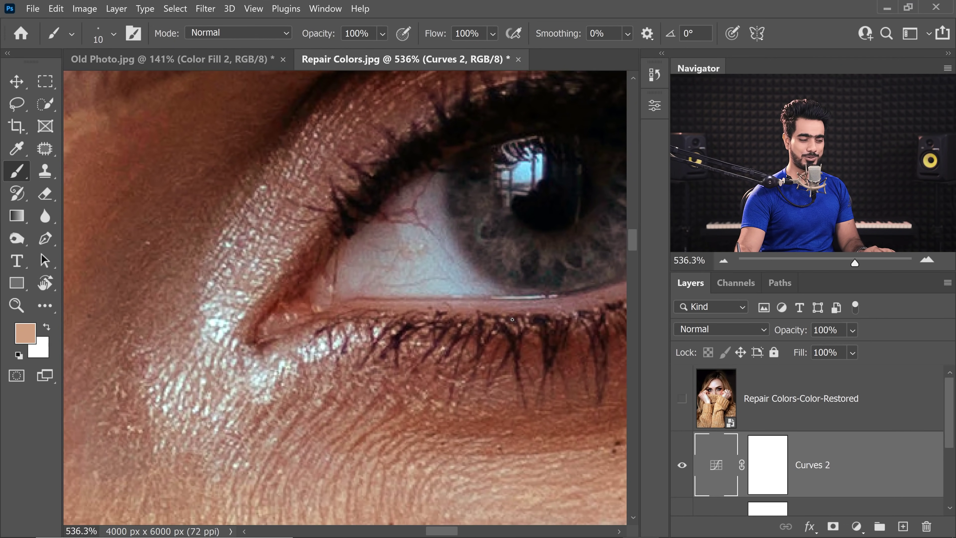
scroll(485, 300, "down", 8)
scroll(484, 300, "down", 3)
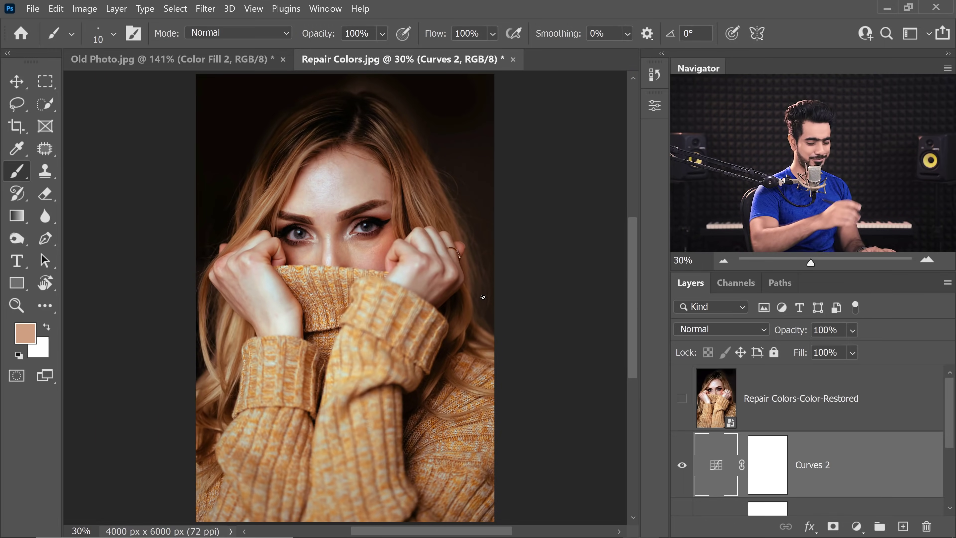